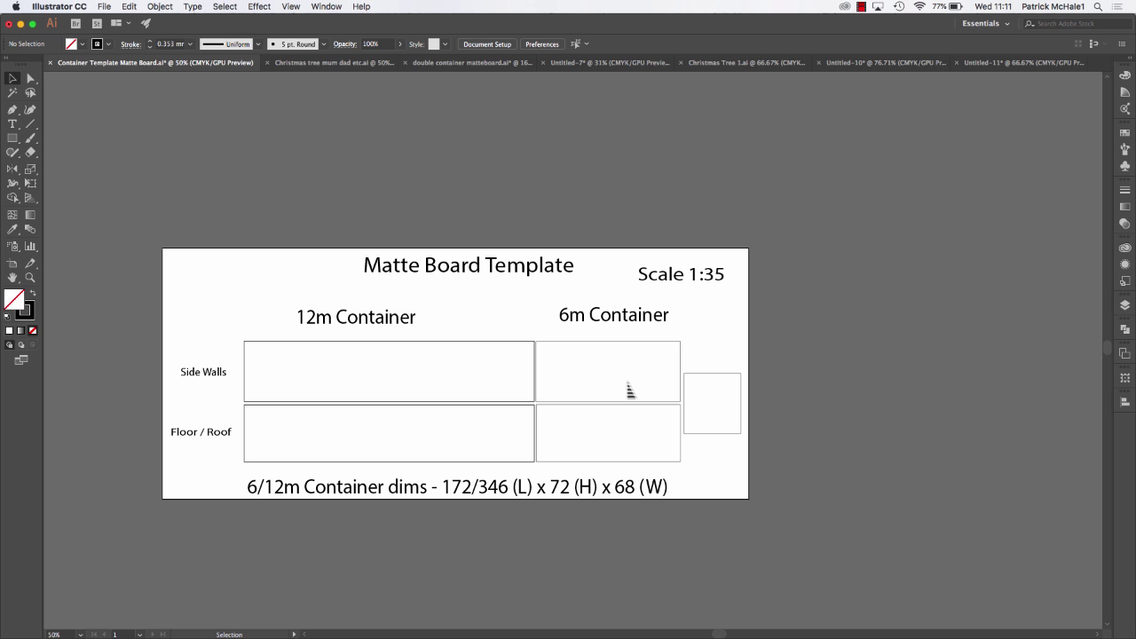
- Switch to SketchUp to examine the shipping container building model, and return to the Illustrator template
key(super+Tab)
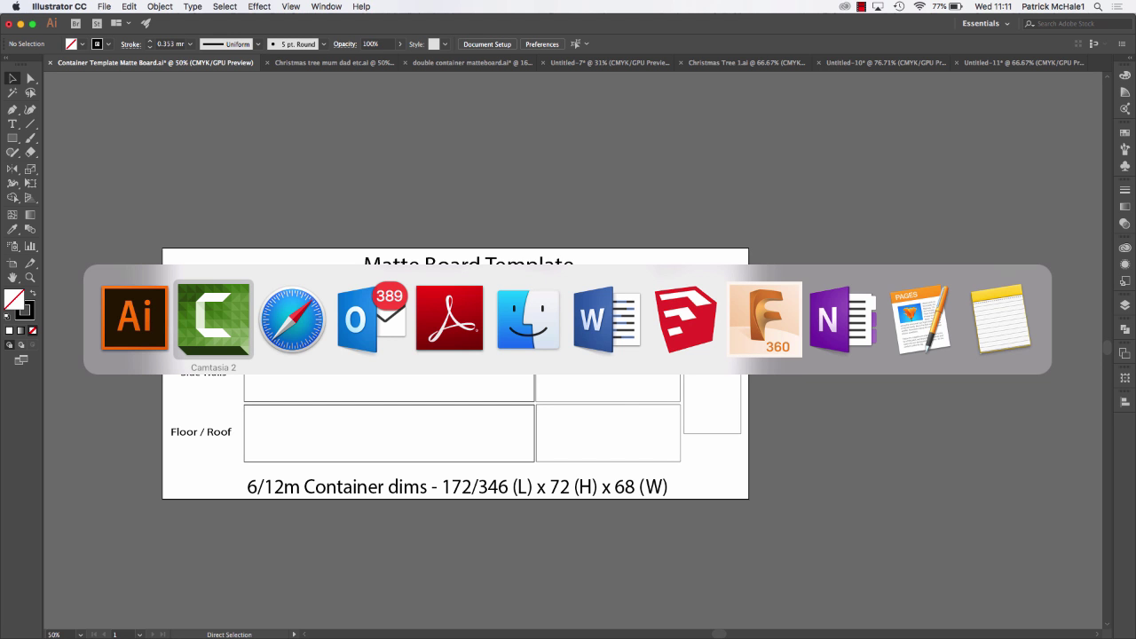
key(super+Tab)
key(super+Tab)
key(super+Tab)
key(super+Tab)
key(super+Tab)
key(super+Tab)
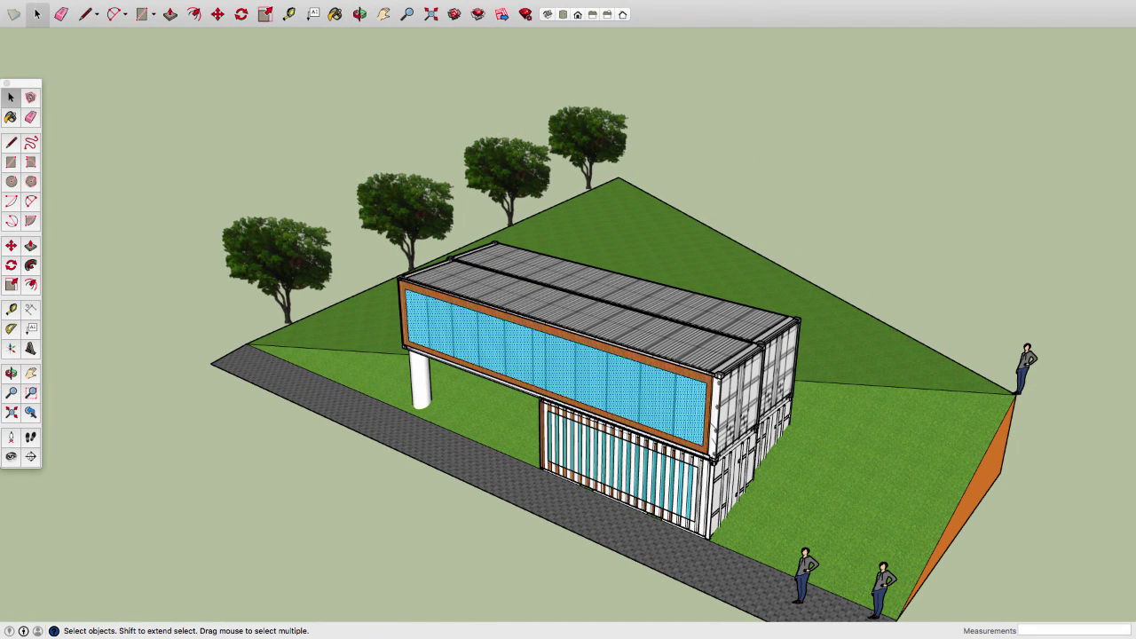
key(super+Tab)
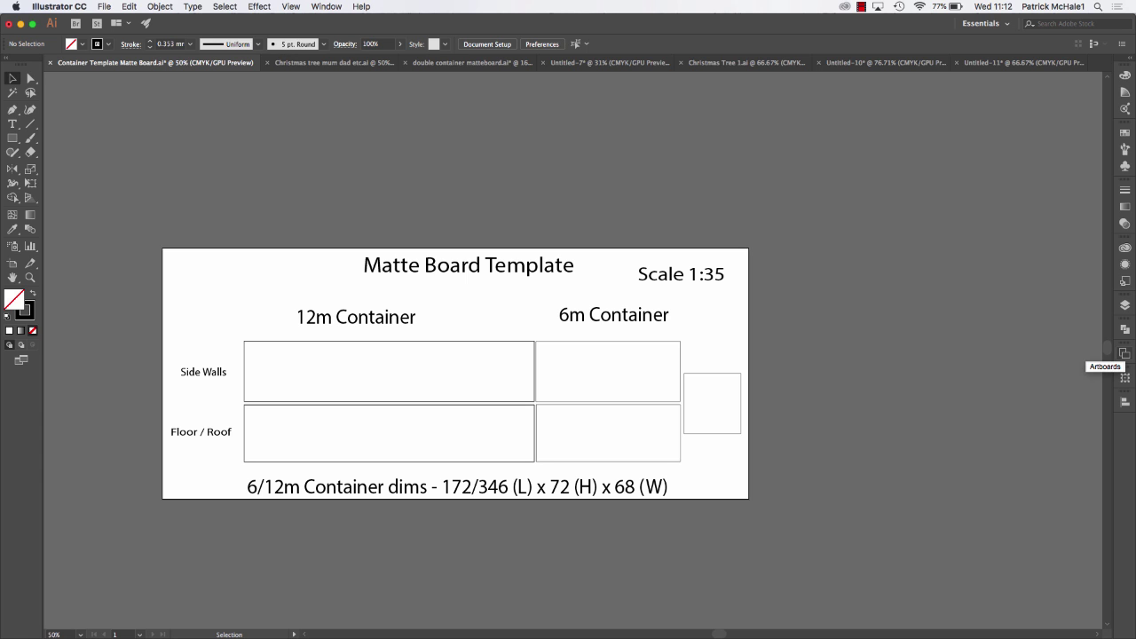
- Set the height of Artboard 1 to 500 mm in the artboard options
click(1125, 354)
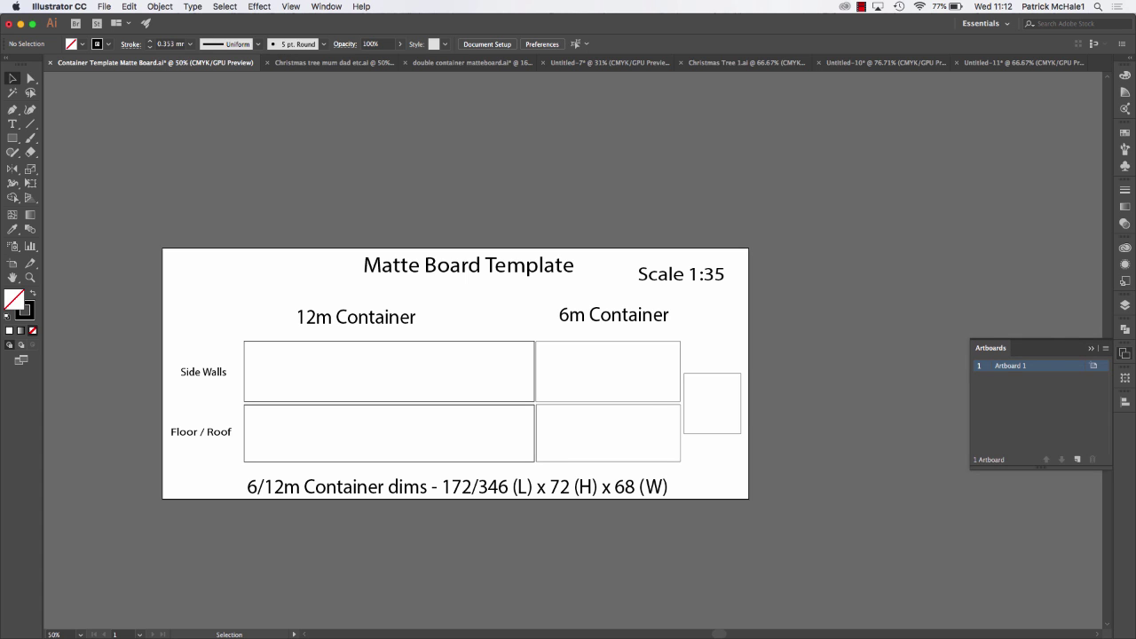
click(1094, 366)
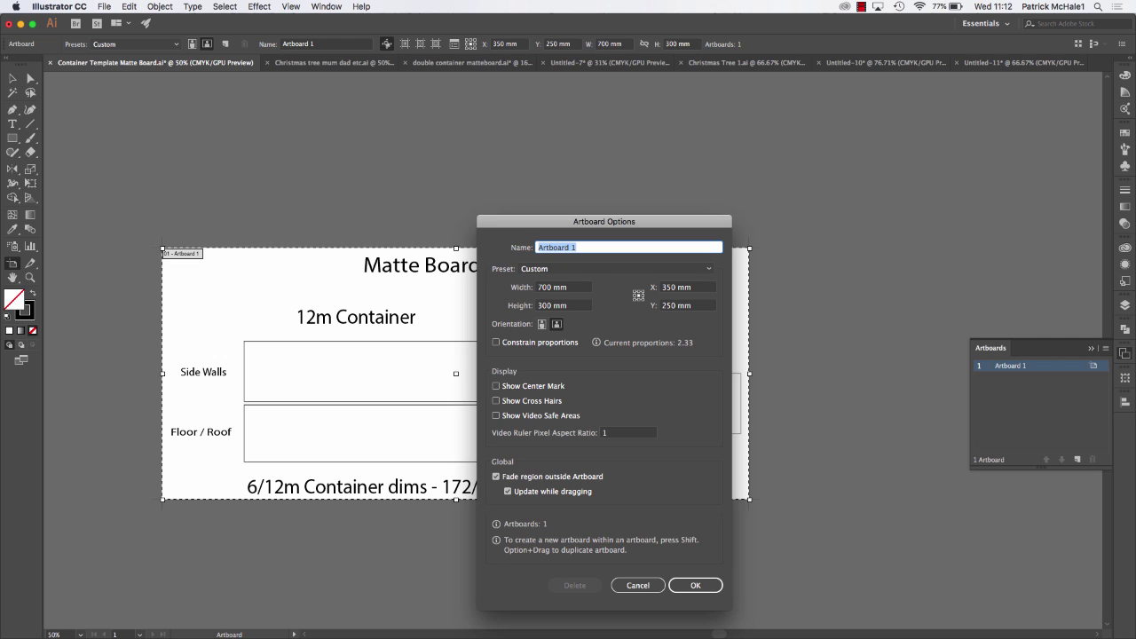
click(546, 287)
double_click(545, 287)
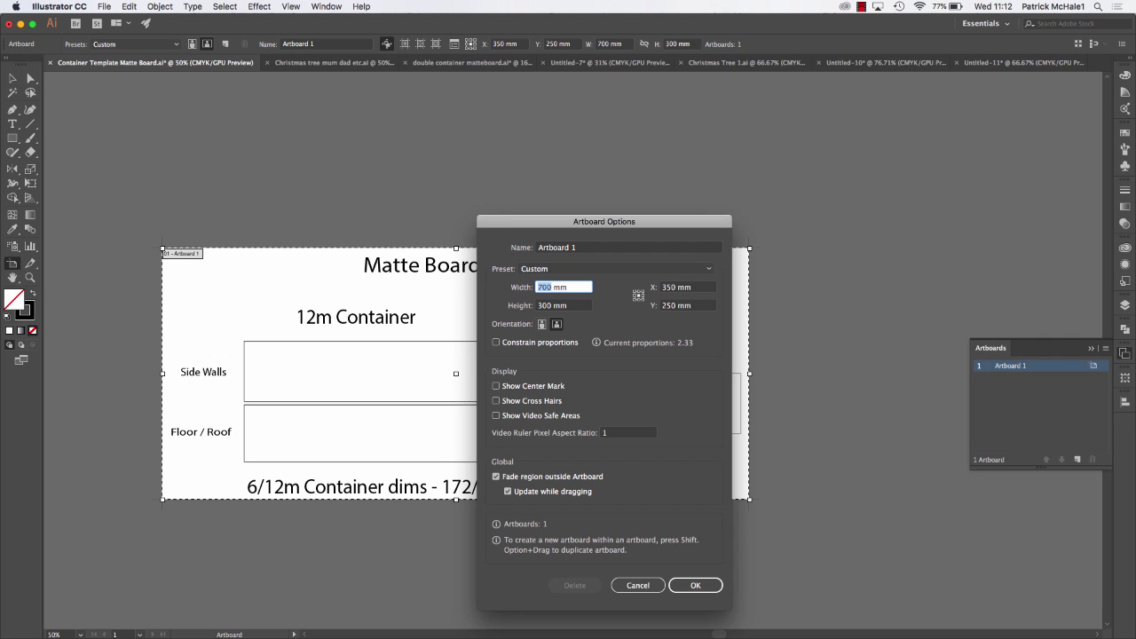
key(Tab)
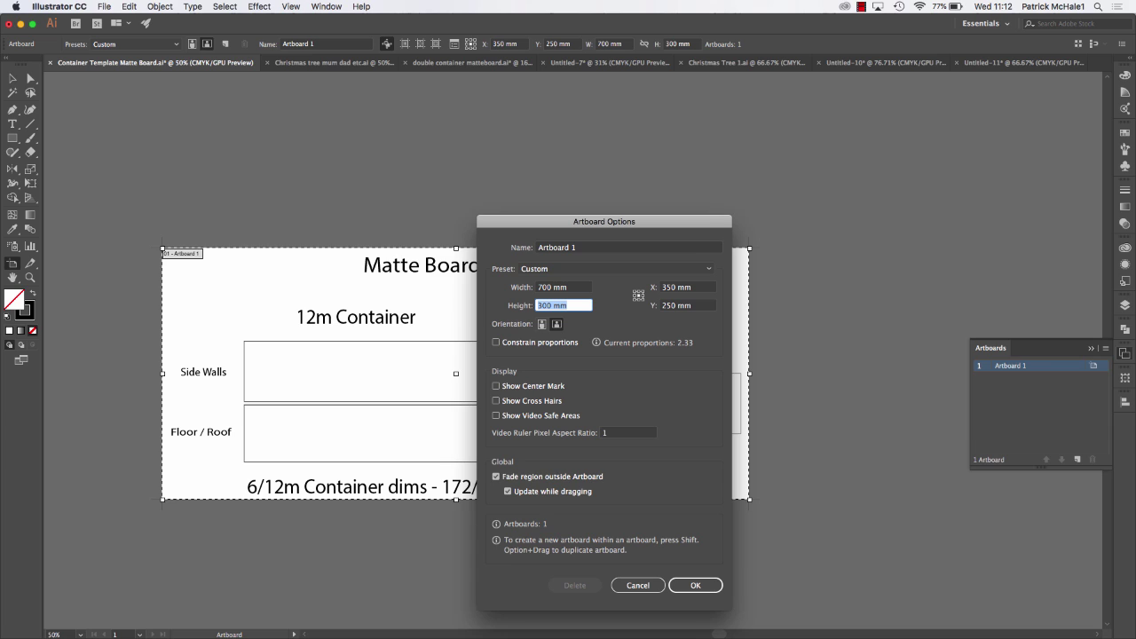
text(500)
key(Return)
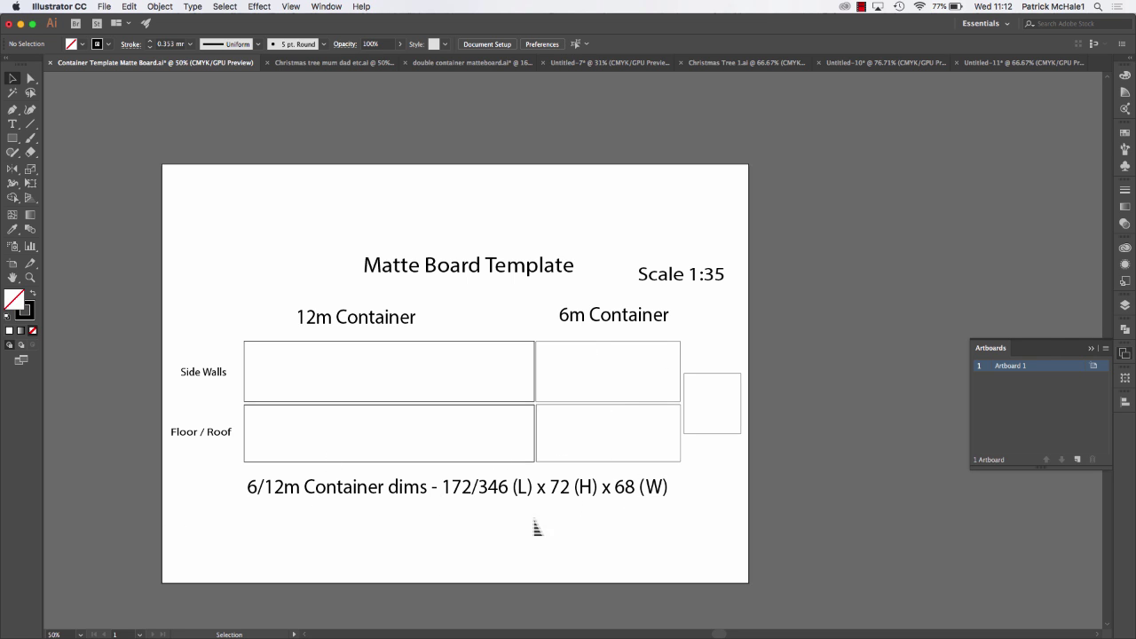
- Delete the container dimensions text, the template title, the scale note and the 12m and 6m container headings
click(245, 487)
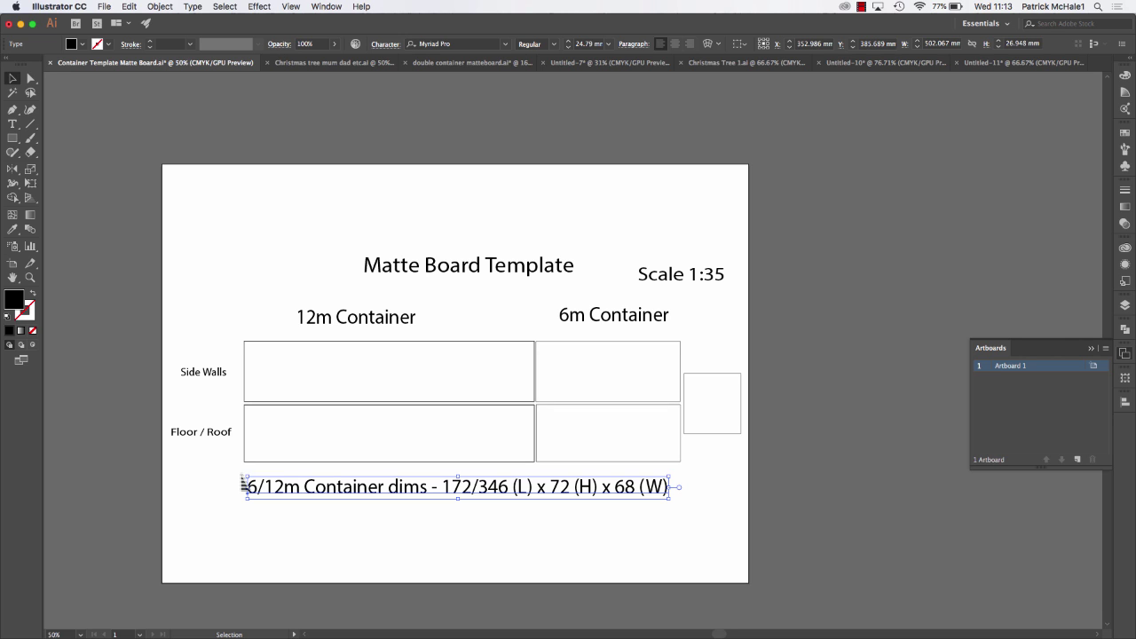
key(Delete)
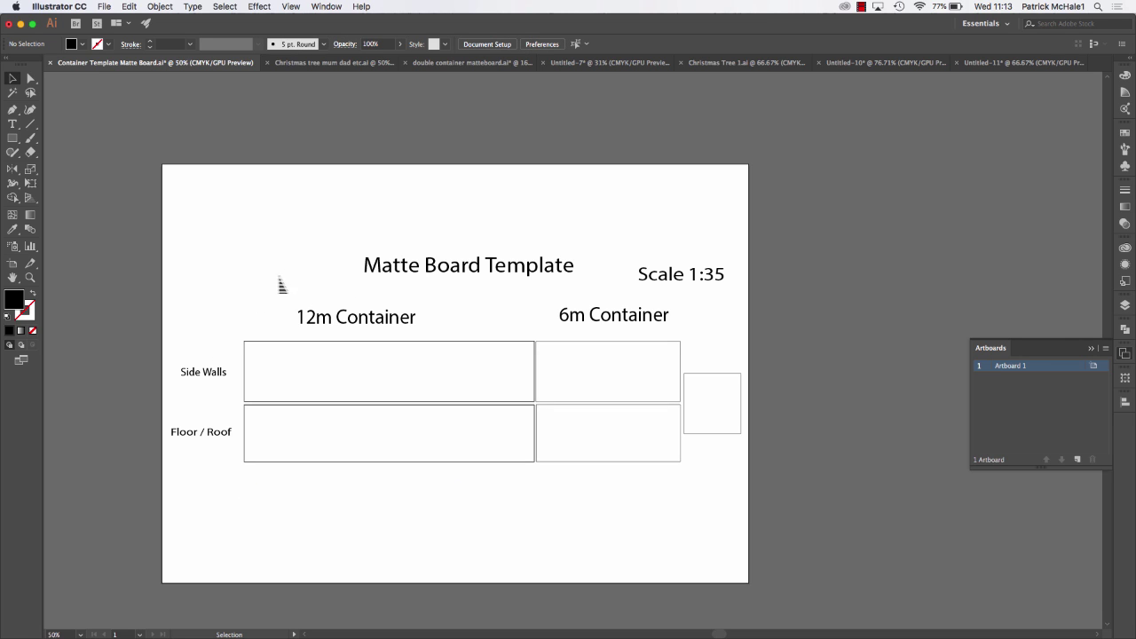
drag(279, 198, 735, 343)
key(Delete)
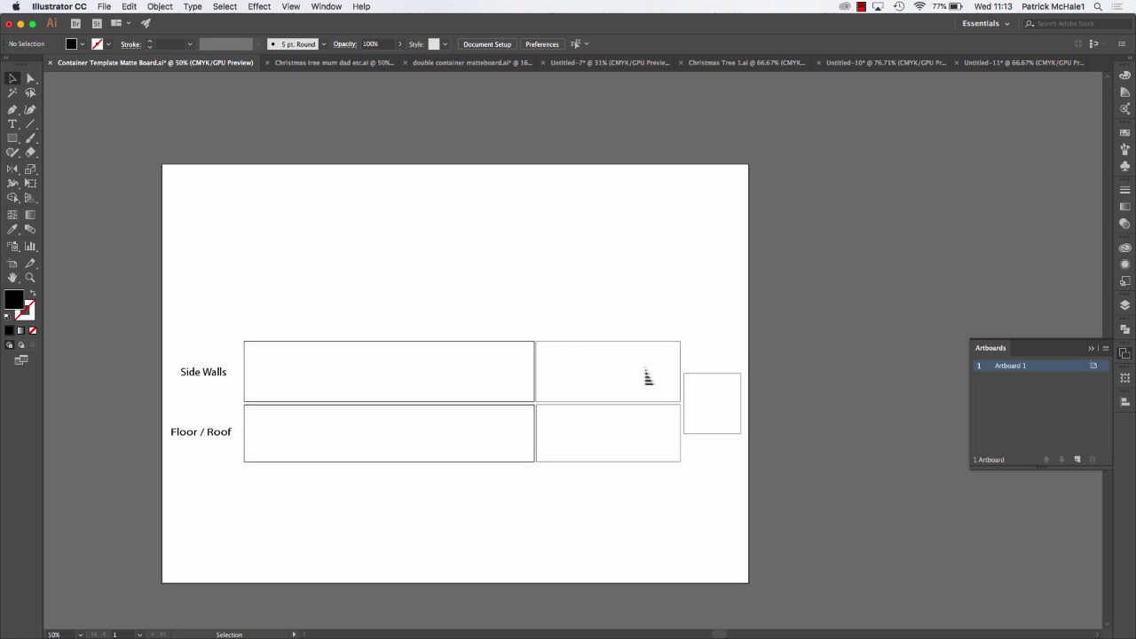
- Duplicate the two 12m container rectangles and the small end panel, and place the copies in the artboard's upper left corner
click(475, 348)
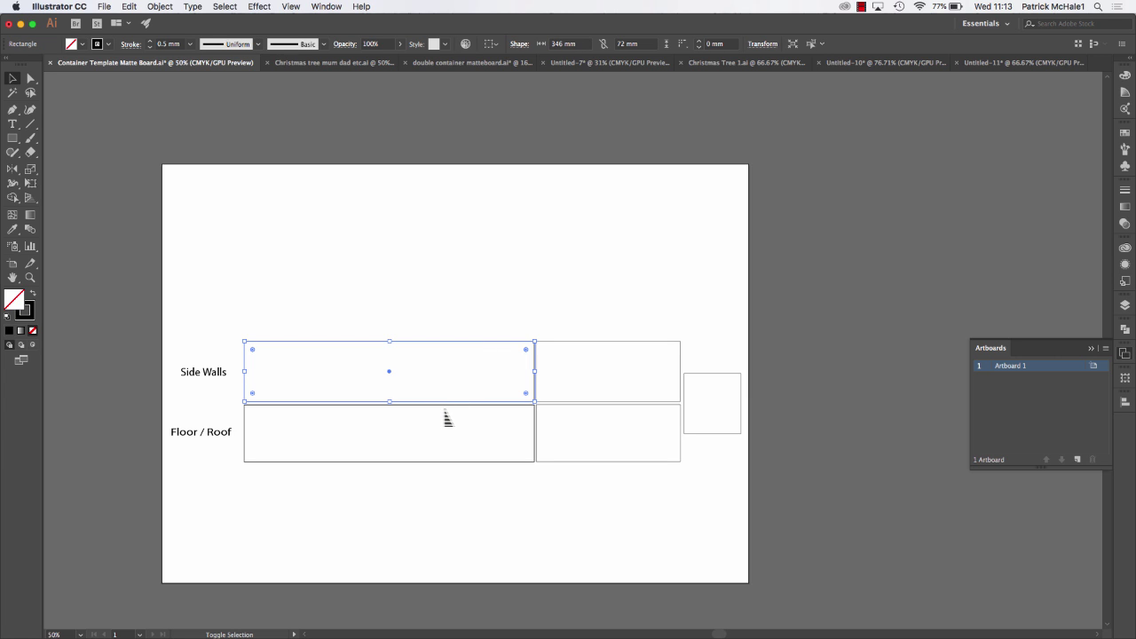
shift+click(447, 417)
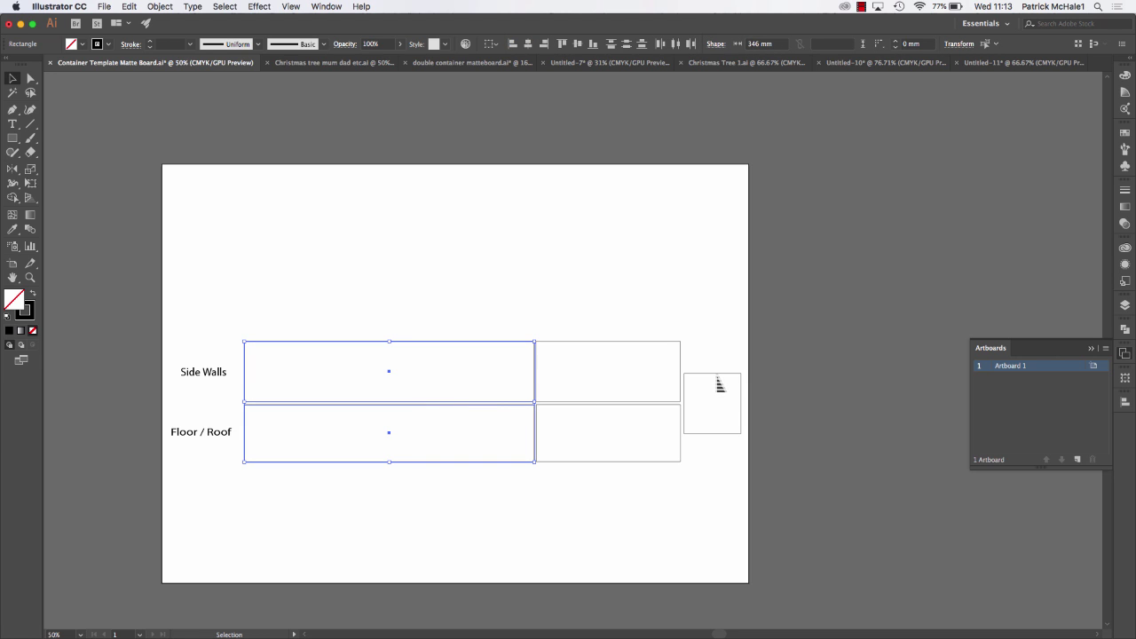
key(shift)
key(shift)
shift+click(736, 384)
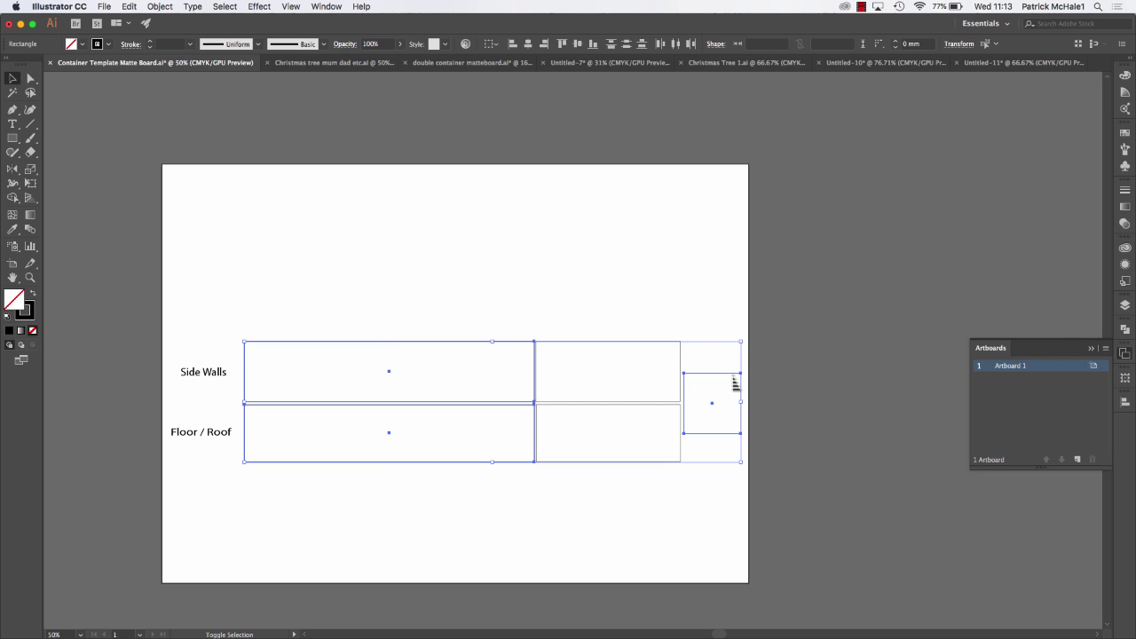
key(a)
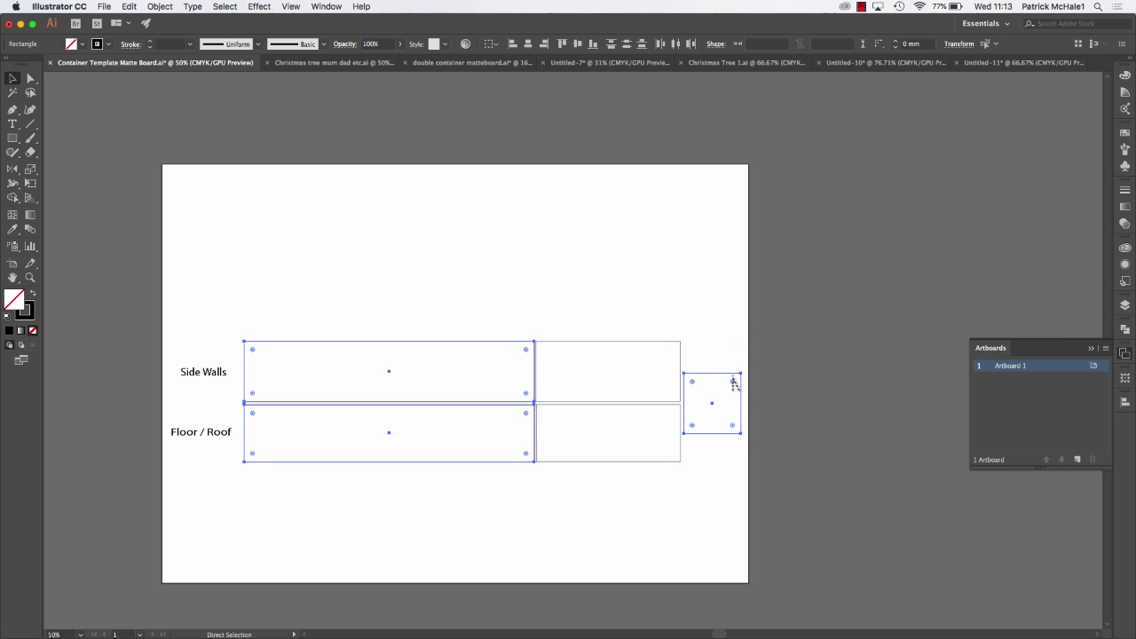
key(super+v)
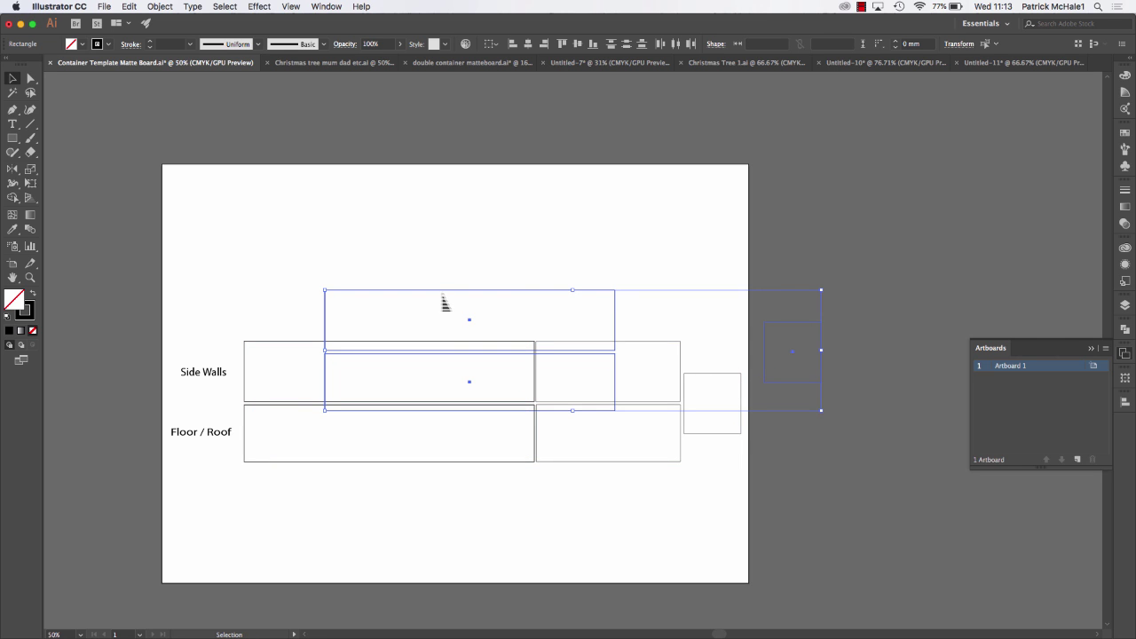
drag(444, 297, 293, 180)
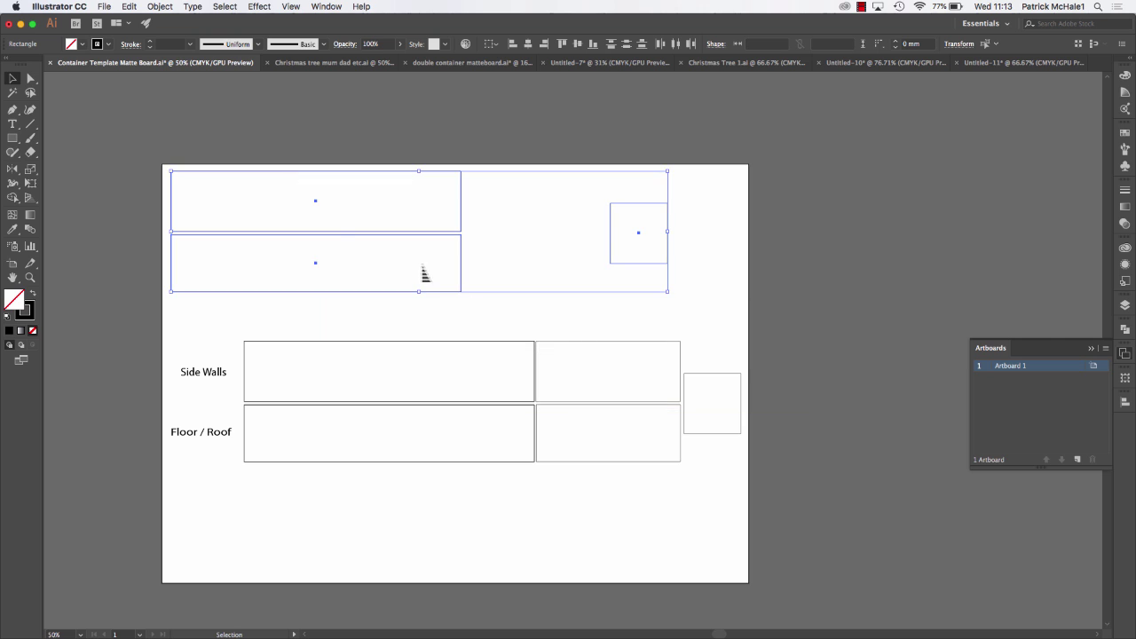
click(601, 570)
drag(162, 319, 818, 535)
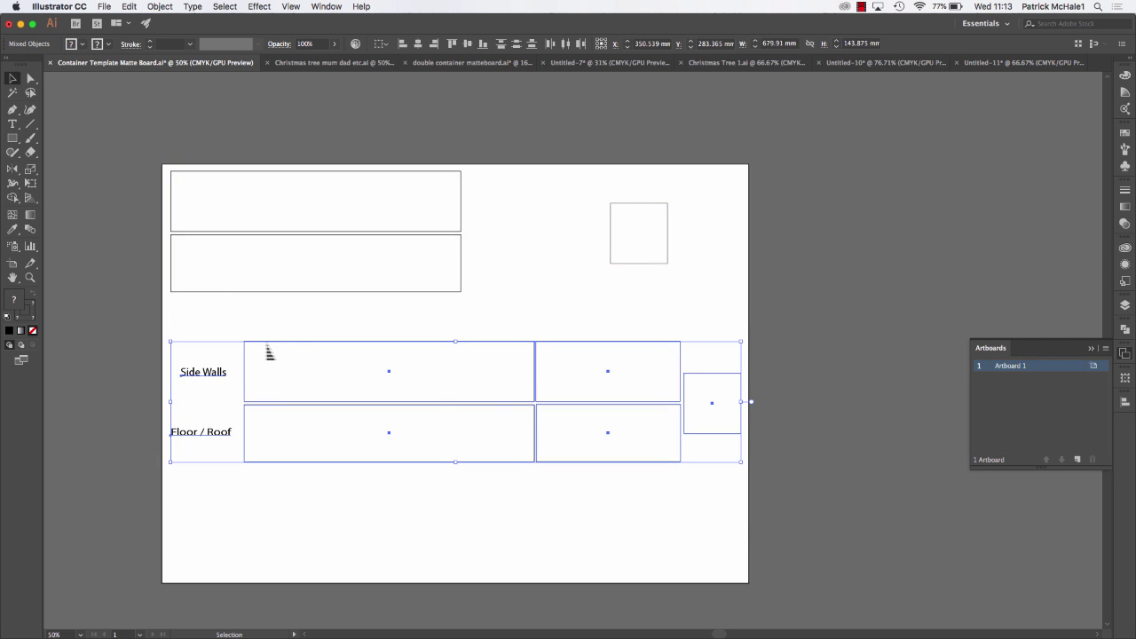
drag(269, 352, 921, 266)
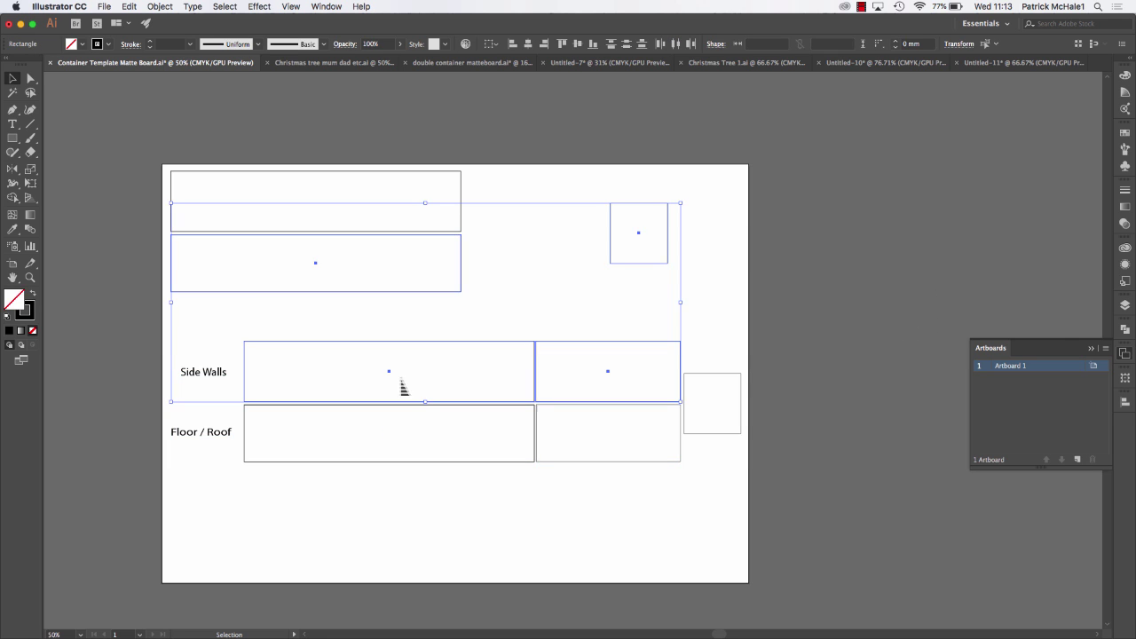
click(111, 325)
- Move the original template rectangles and their Side Walls and Floor / Roof labels off the artboard, to its right
drag(148, 323, 784, 486)
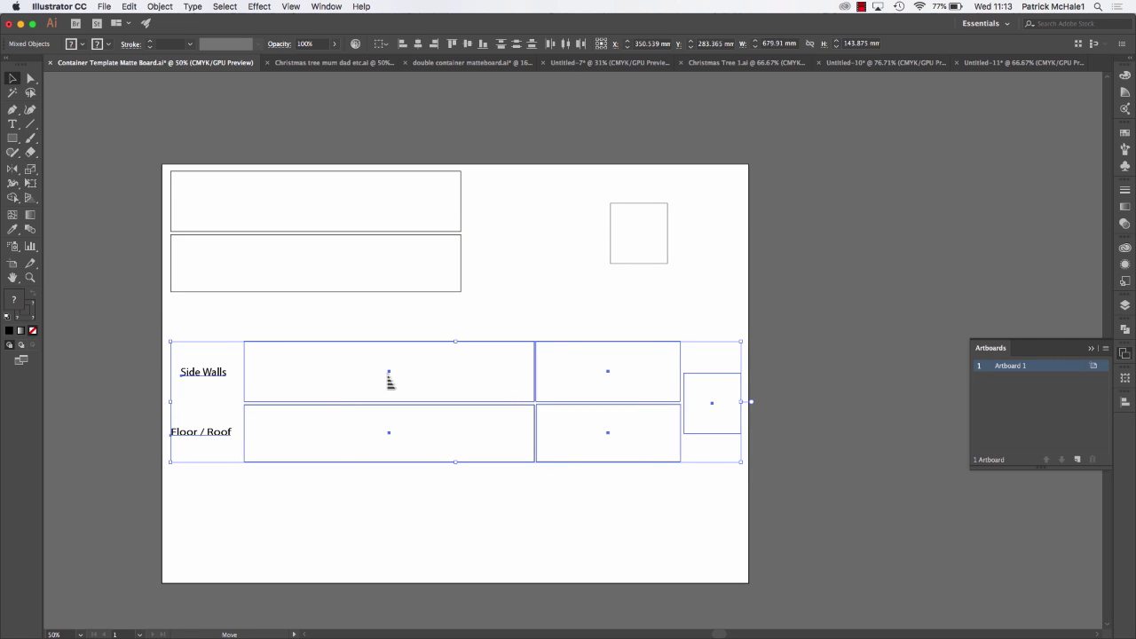
drag(392, 382, 807, 217)
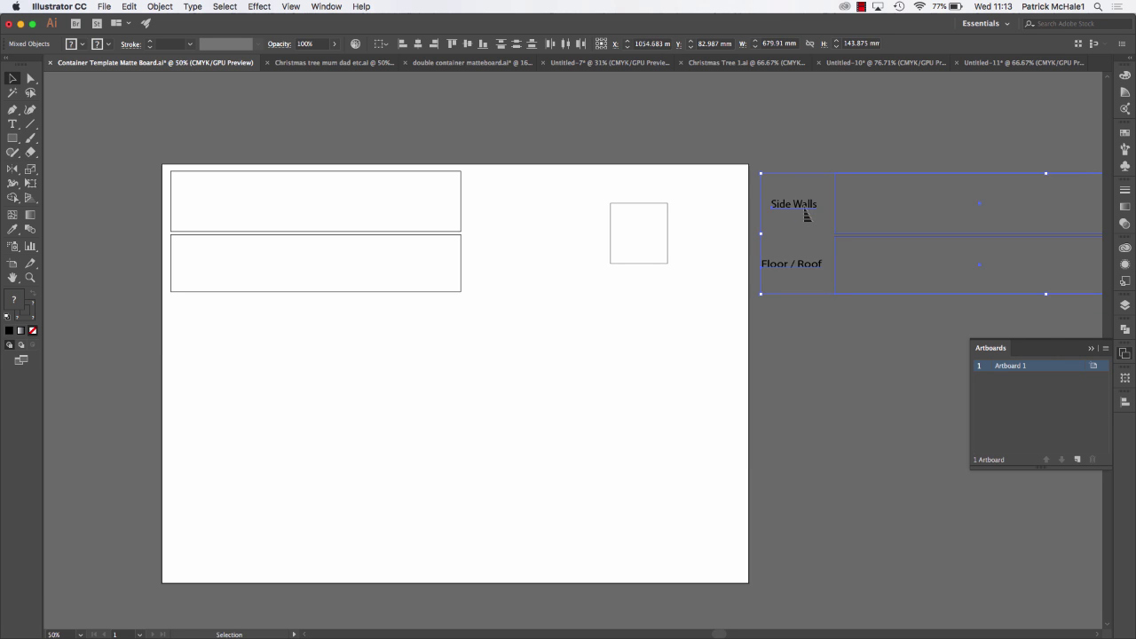
key(super+minus)
scroll(411, 241, left, 3)
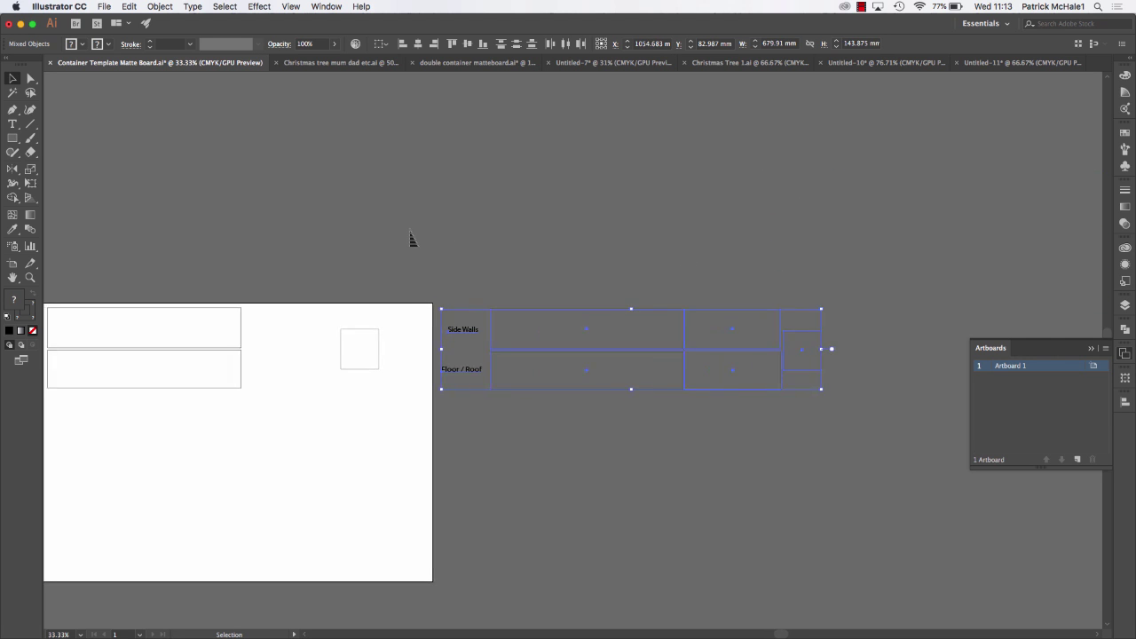
click(415, 238)
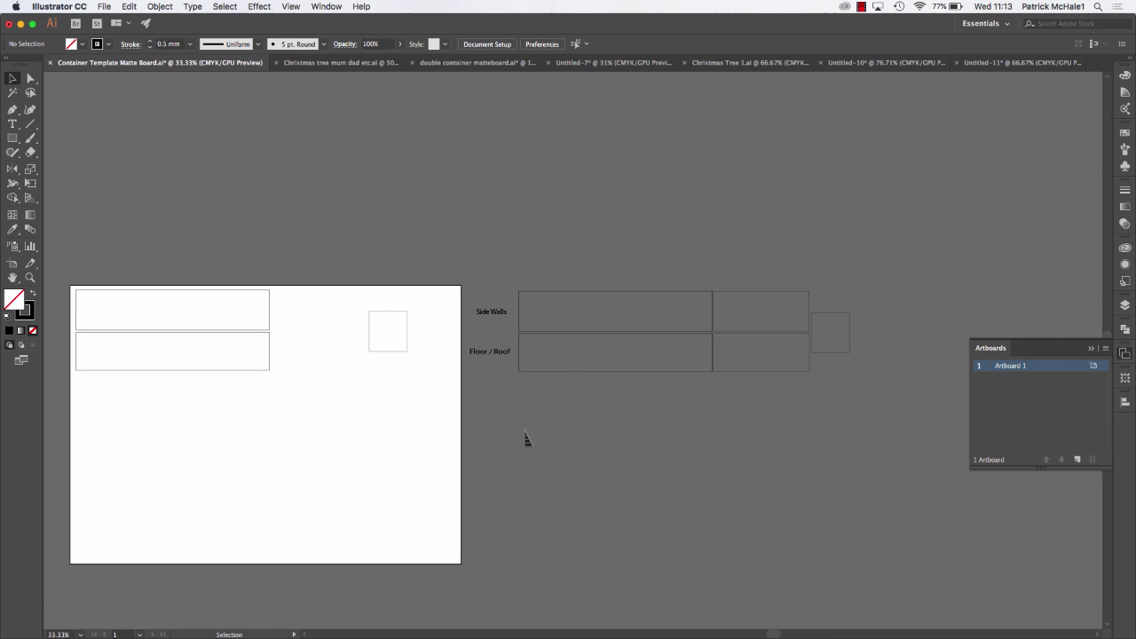
- Move the copied end panel next to the right end of the upper long rectangle, with their top edges aligned
scroll(340, 434, left, 3)
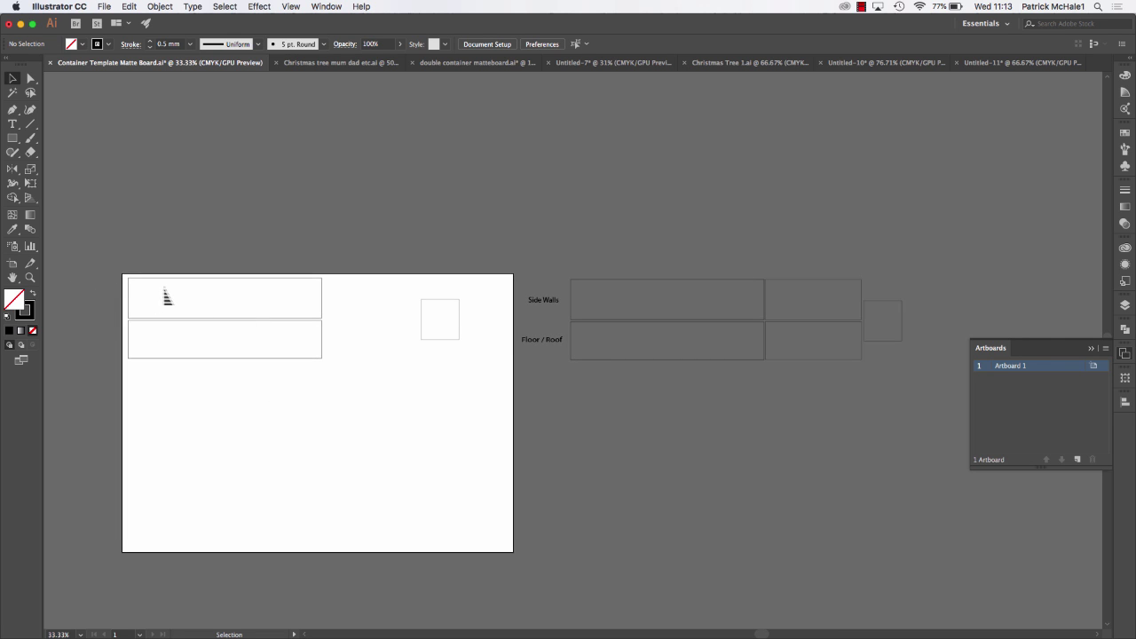
key(super+equal)
key(super+equal)
scroll(127, 284, left, 5)
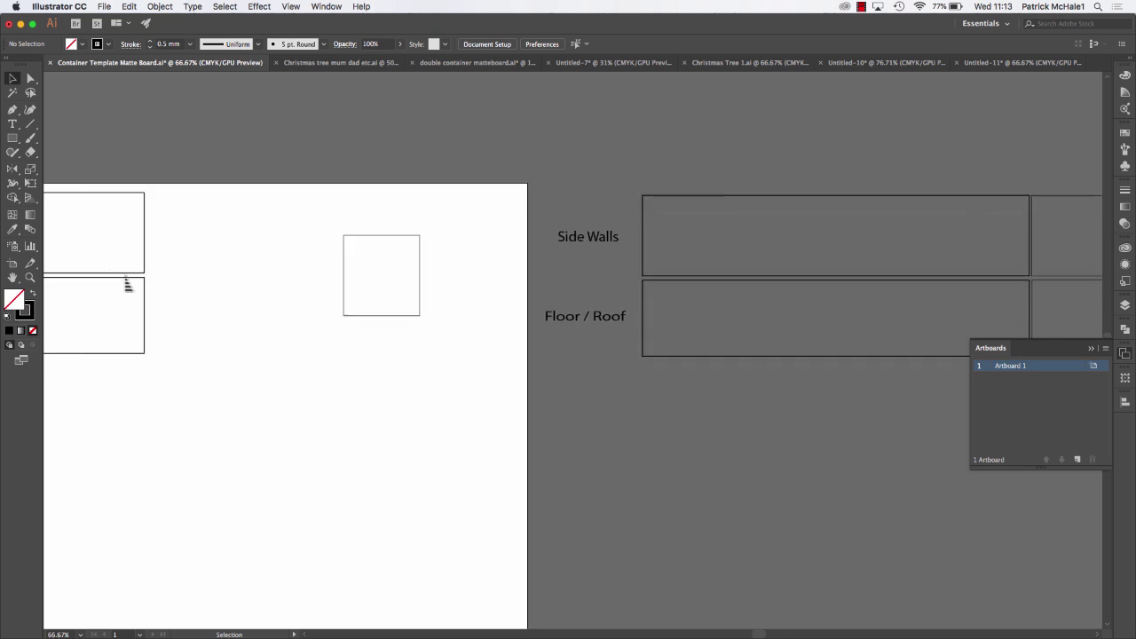
scroll(127, 284, left, 5)
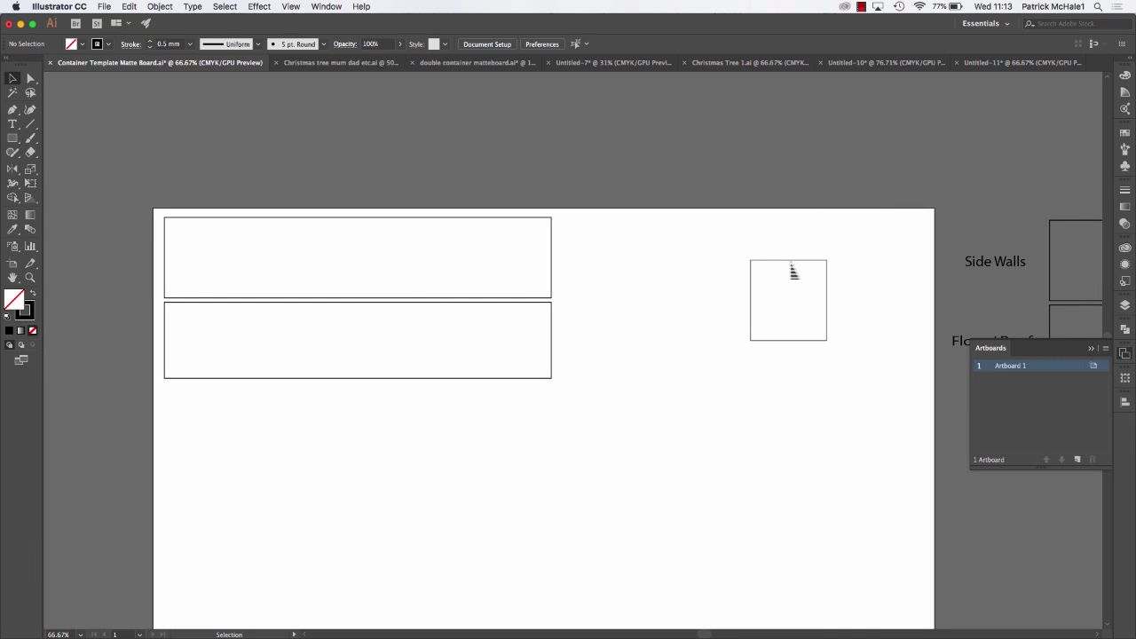
click(792, 271)
drag(807, 271, 611, 229)
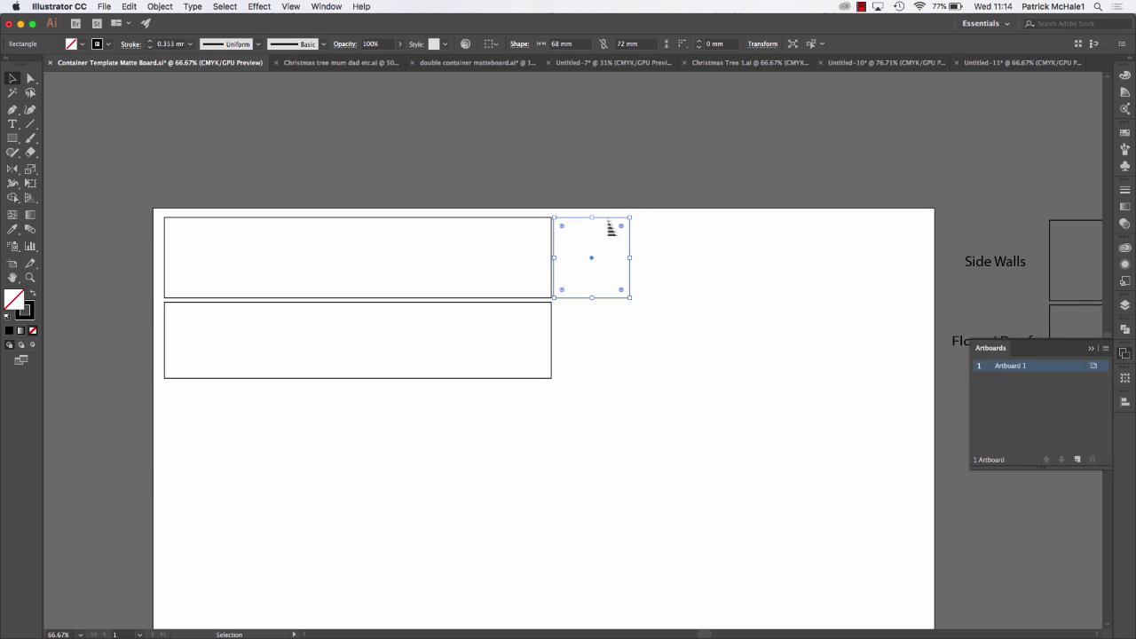
click(661, 313)
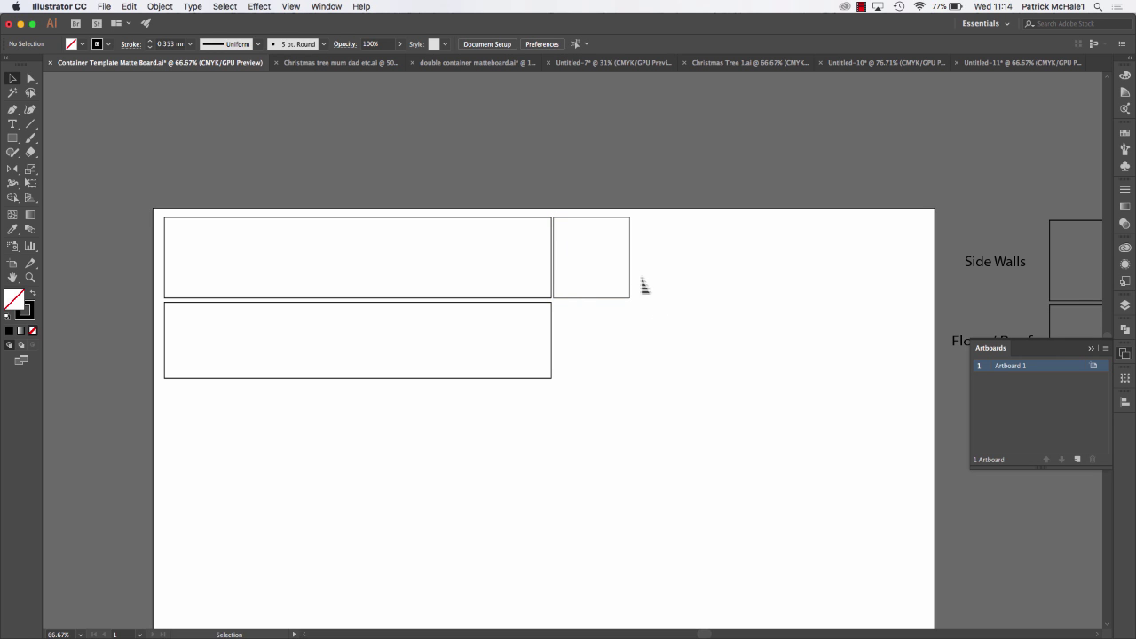
- Nudge the end panel left until its edge coincides with the right edge of the upper long rectangle
click(554, 247)
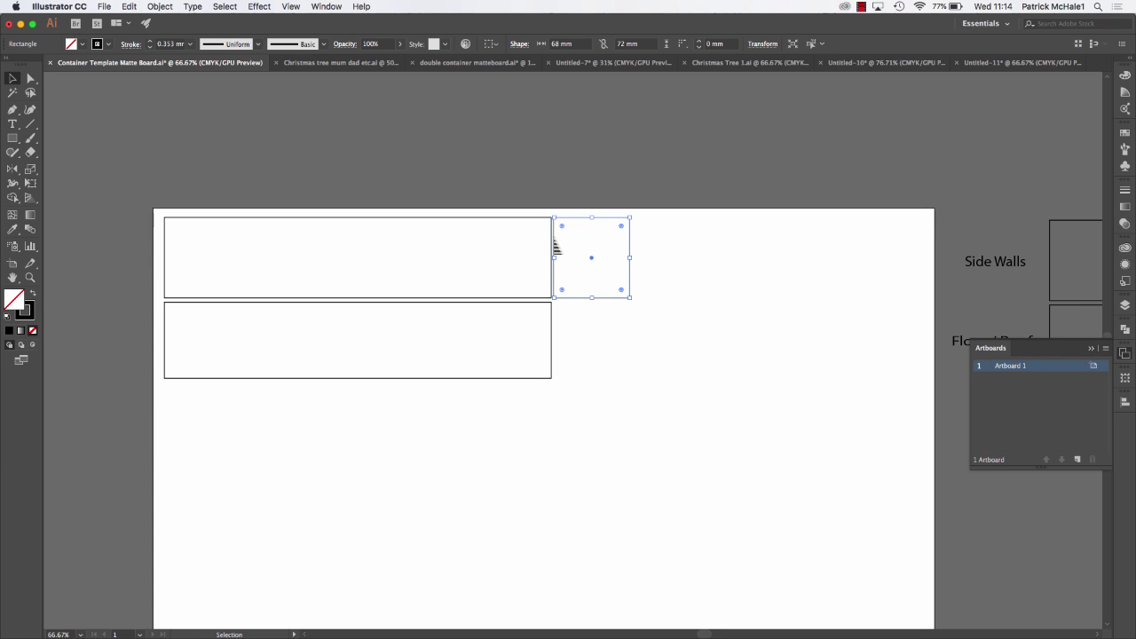
key(super+equal)
key(super+equal)
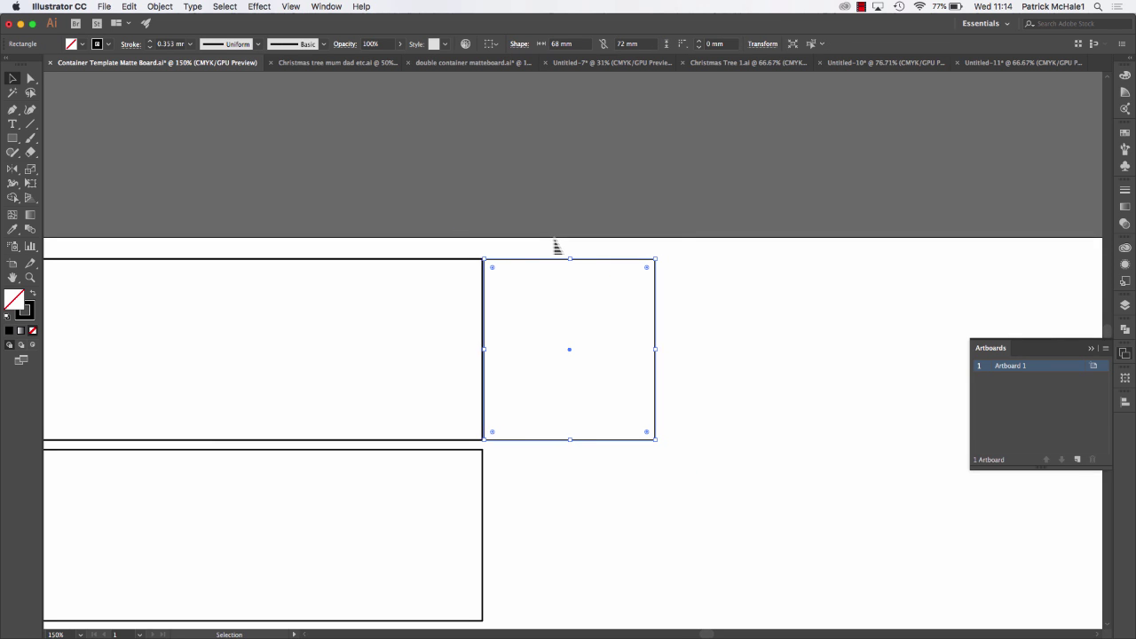
key(Left)
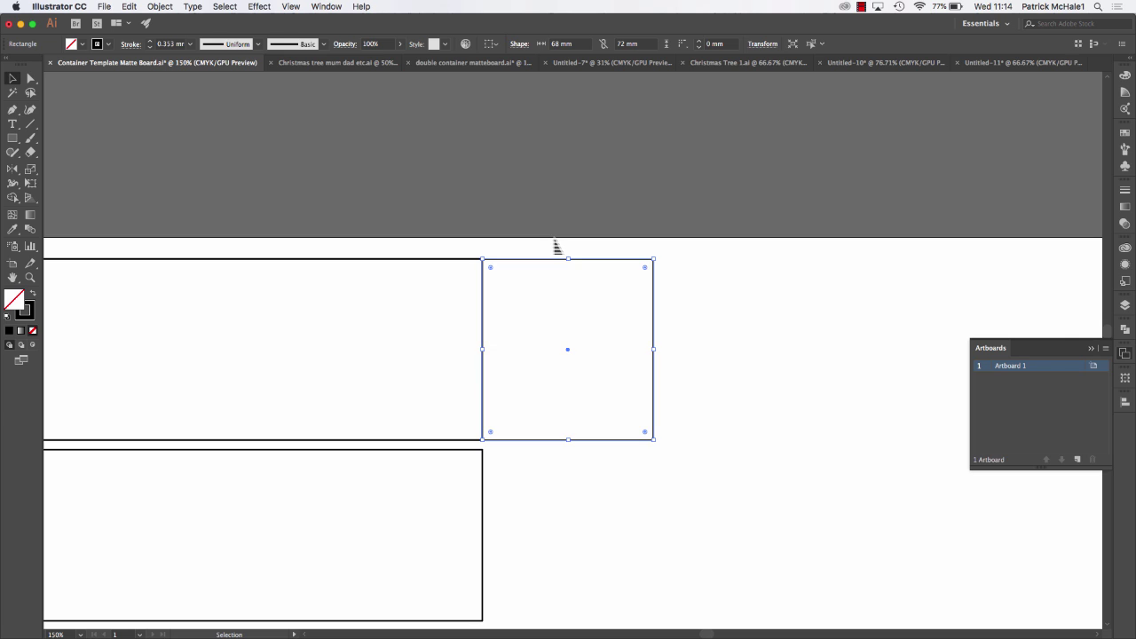
click(555, 247)
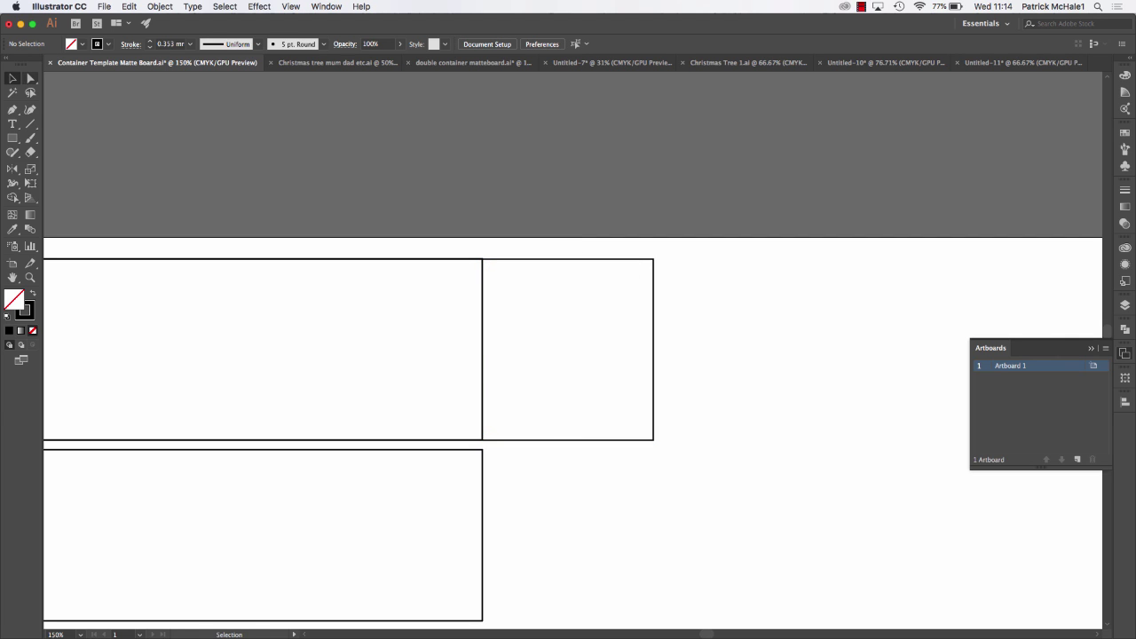
- Delete only the right edge segment of the upper long rectangle where it overlaps the end panel's edge
click(30, 78)
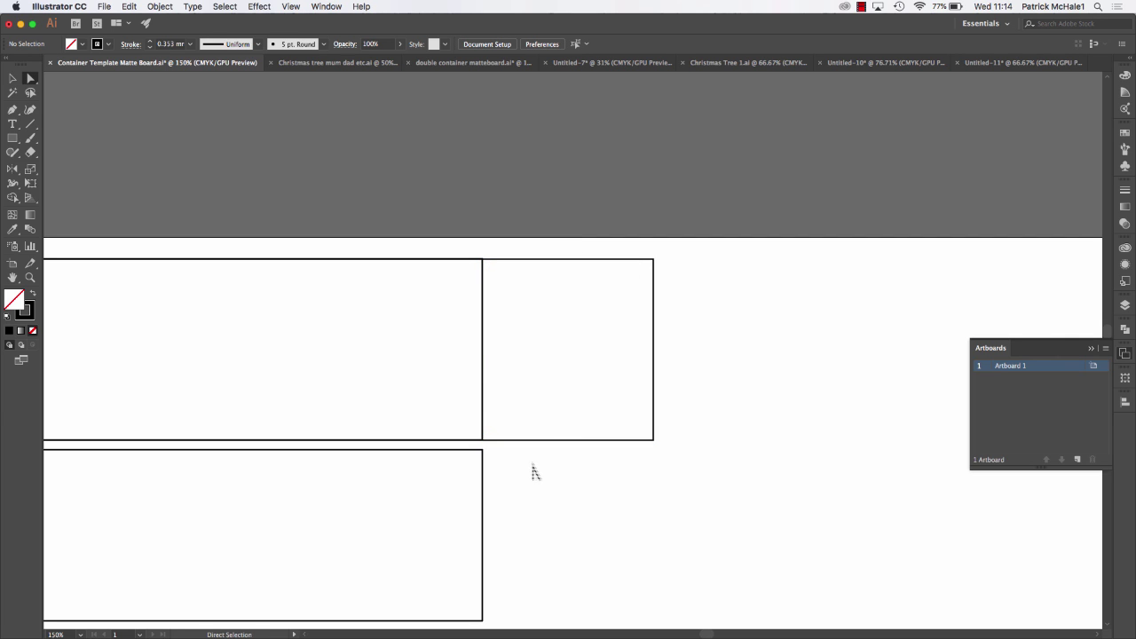
click(485, 380)
key(Delete)
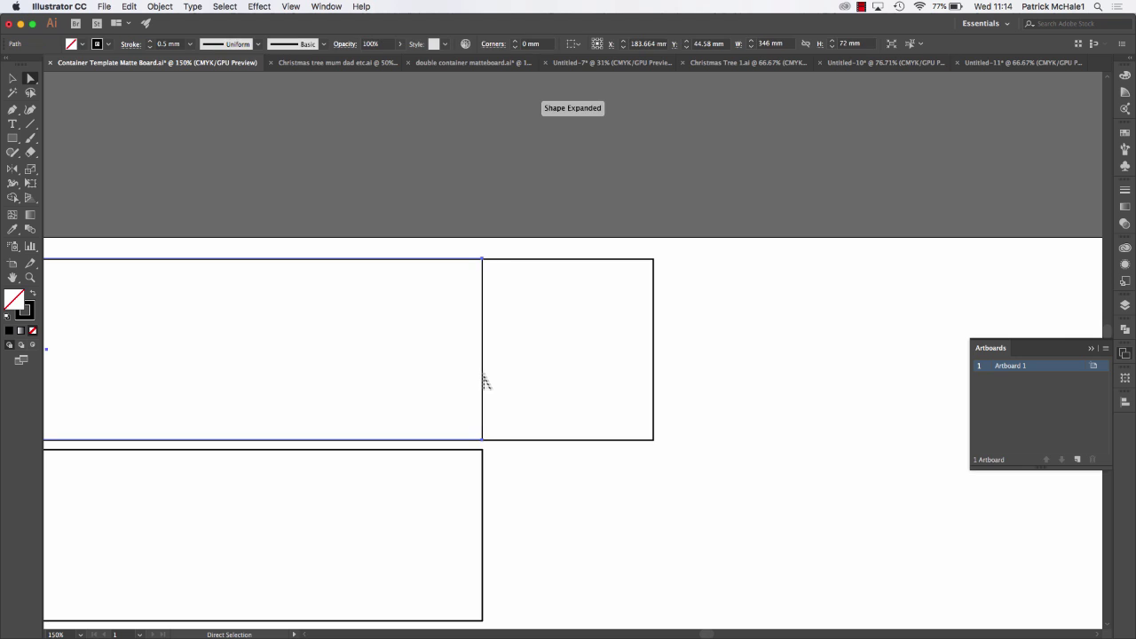
click(799, 345)
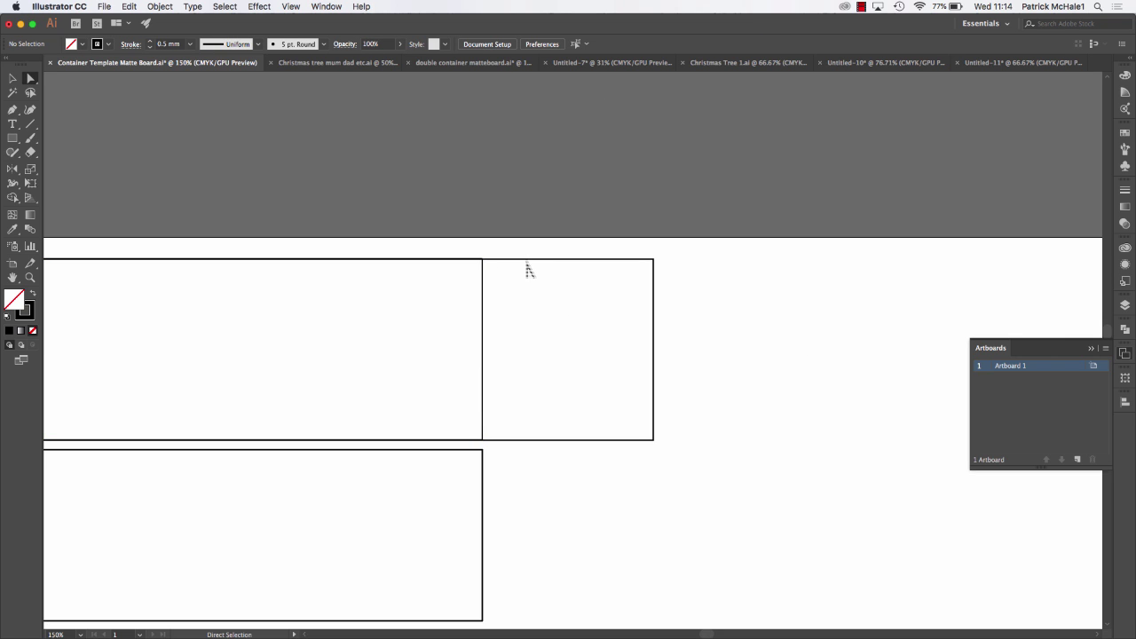
- Nudge the end panel right, away from the open end of the upper long rectangle
key(v)
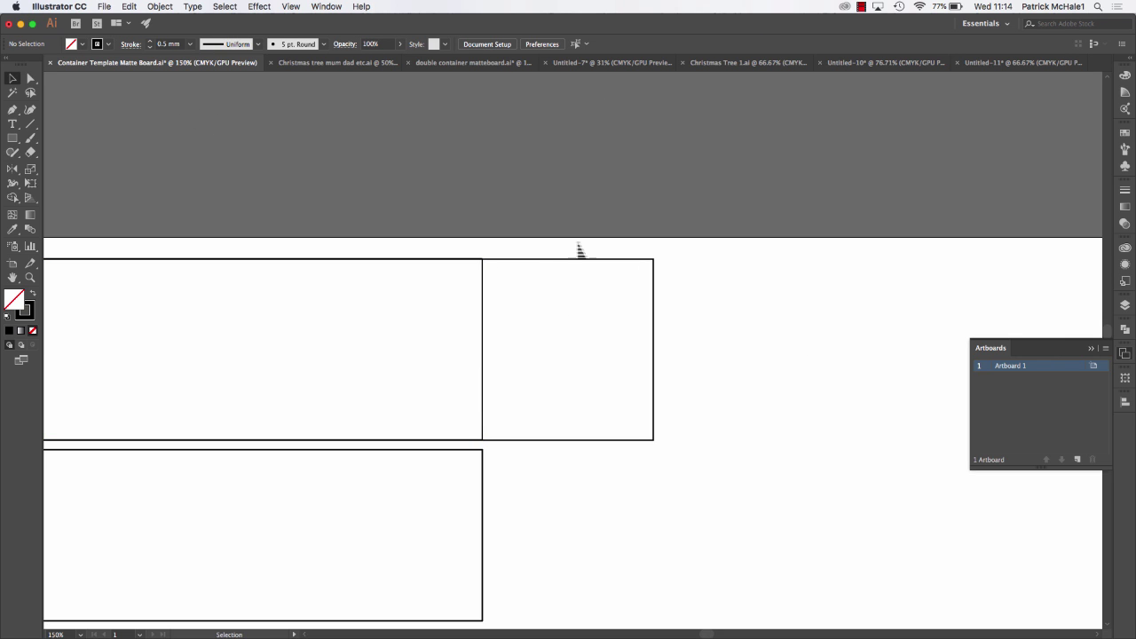
click(654, 308)
key(Right)
key(Right)
key(Right)
key(Right)
key(Right)
key(Right)
key(Right)
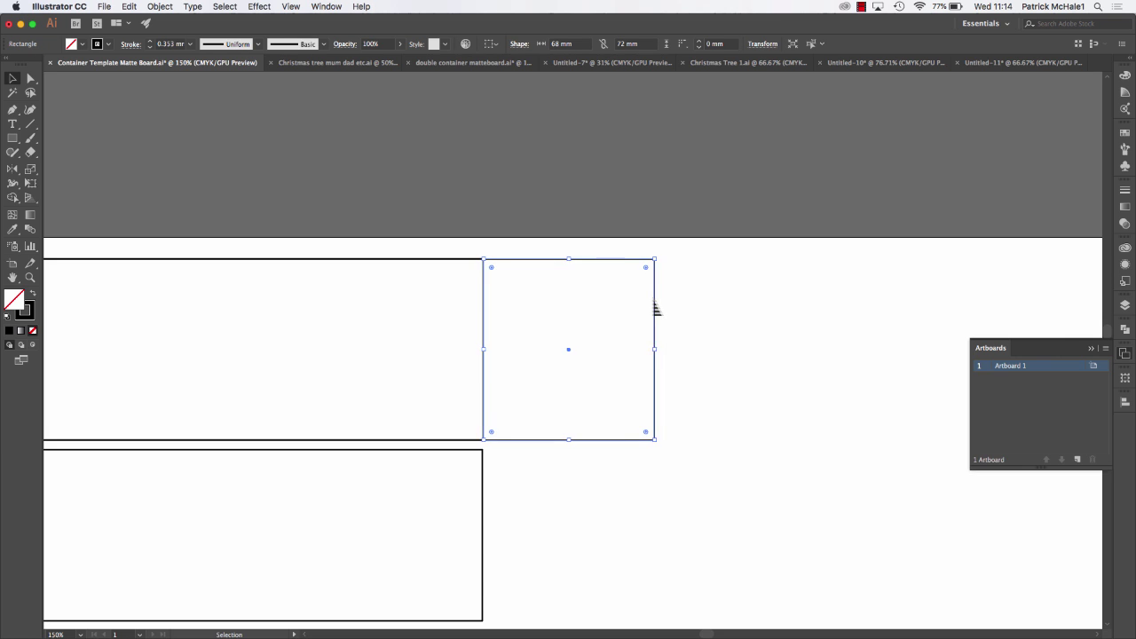
click(746, 311)
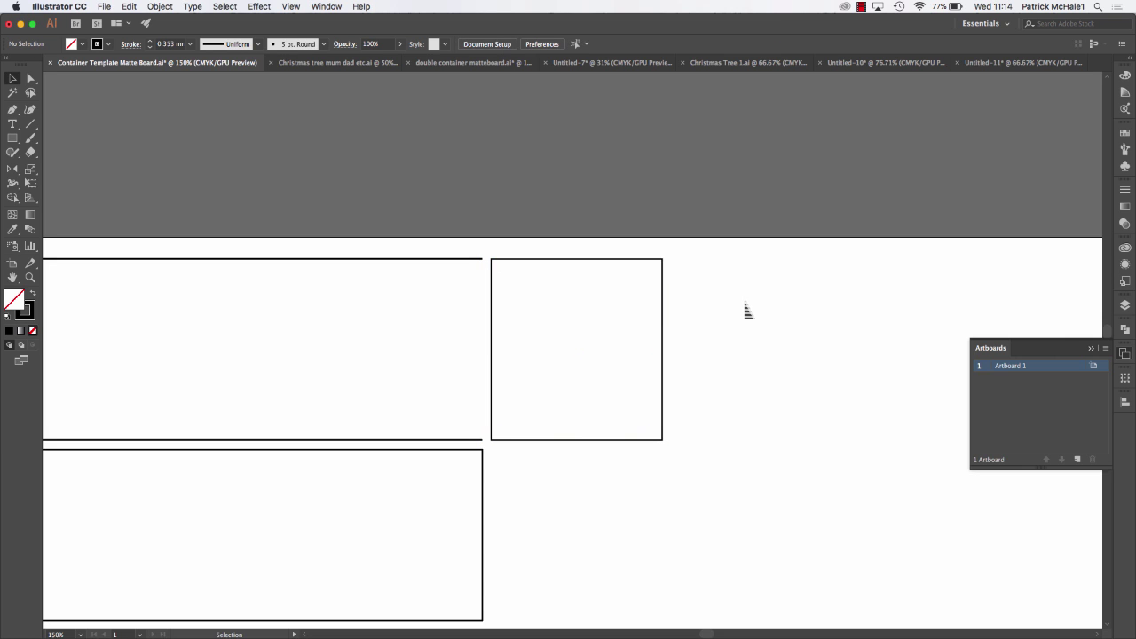
- Nudge the end panel back left until it closes the open end of the upper long rectangle
click(492, 400)
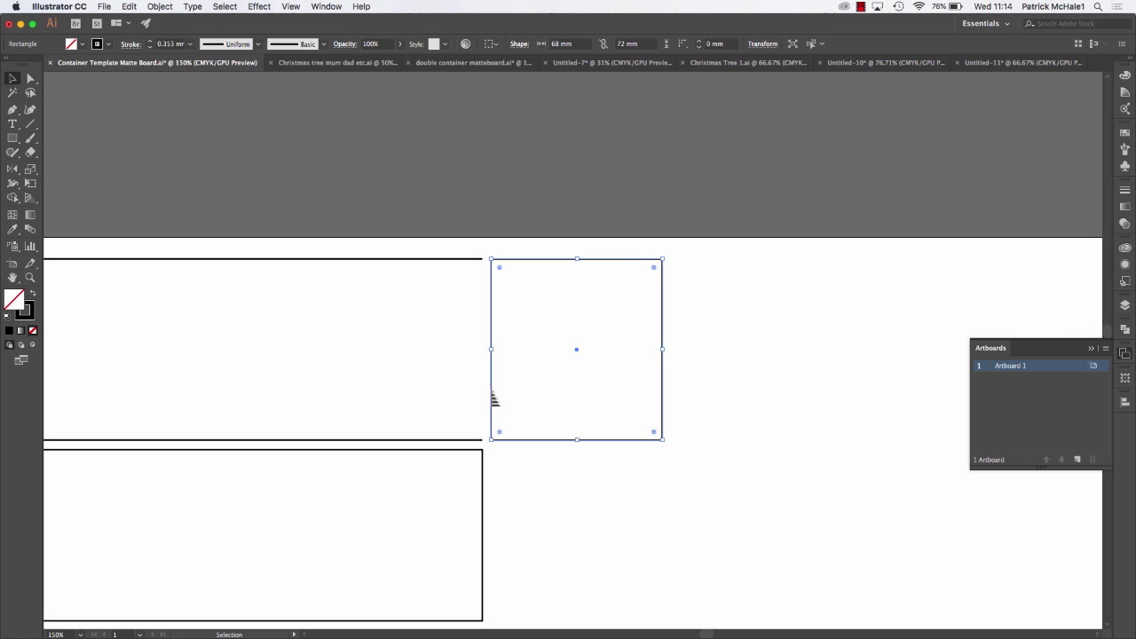
key(a)
key(Left)
key(Left)
key(Left)
key(Left)
key(Left)
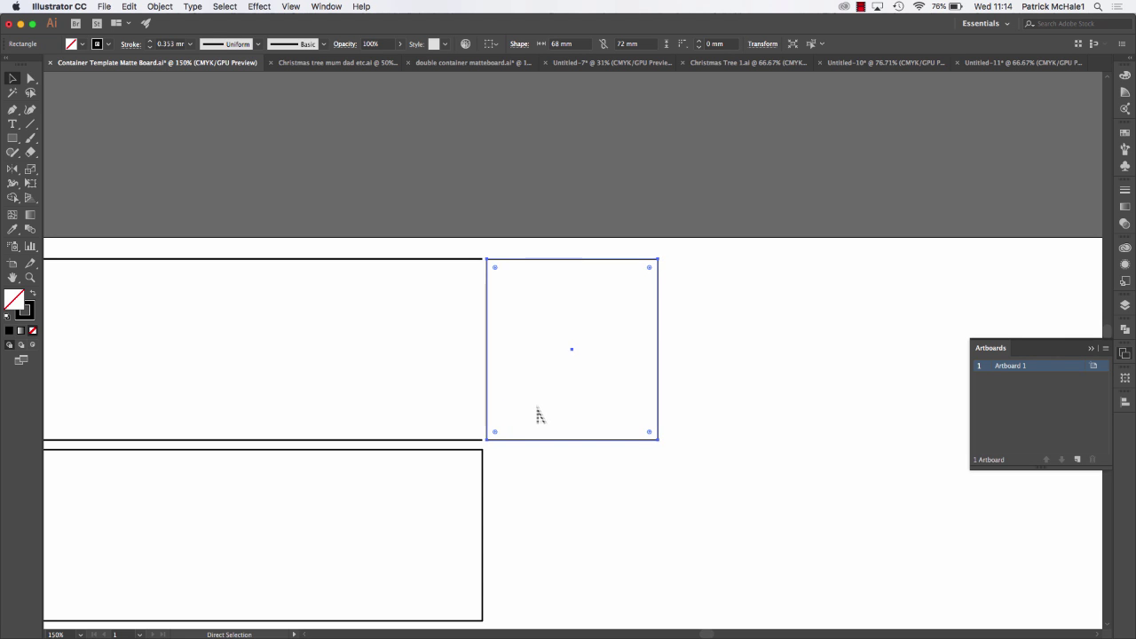
key(Left)
key(Left)
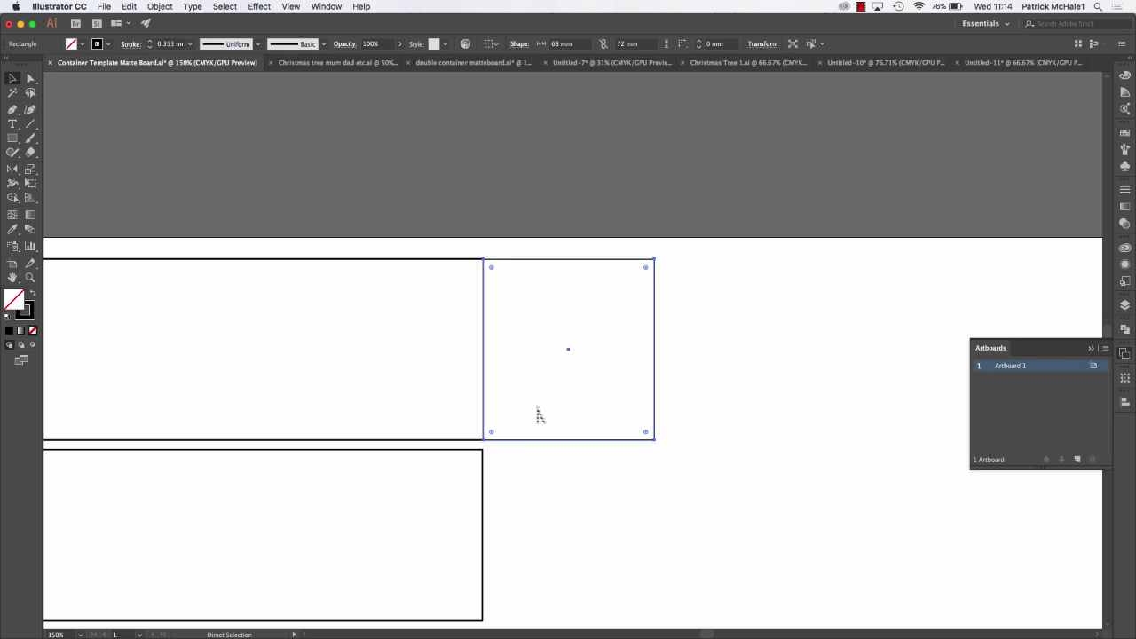
- Restore the upper long rectangle's deleted right edge and move the end panel so its left edge coincides with it
key(v)
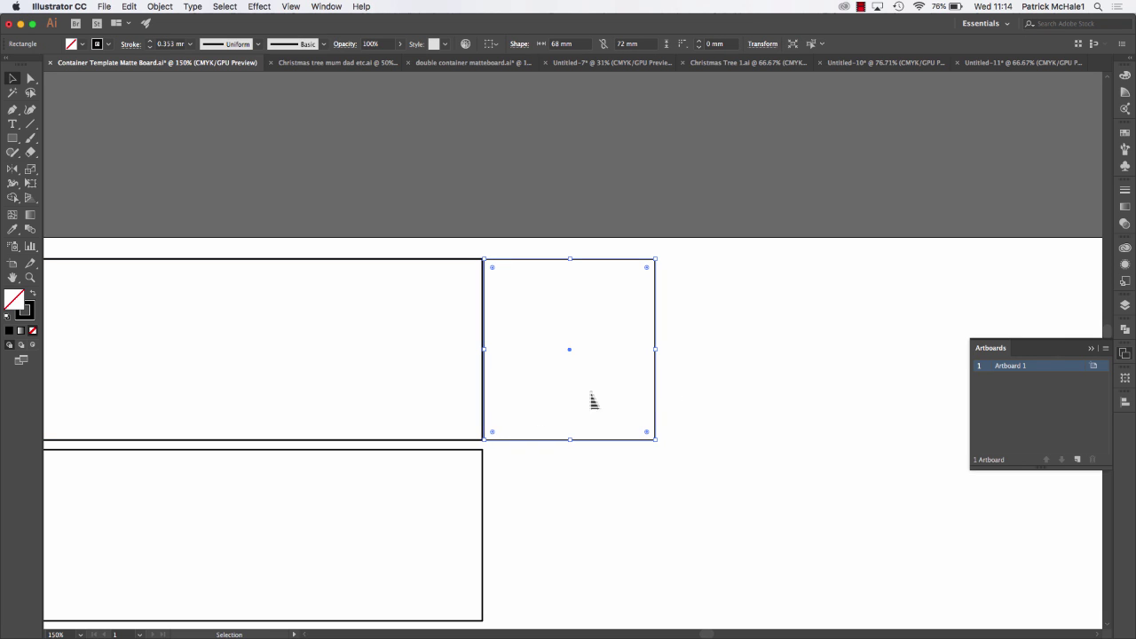
click(868, 373)
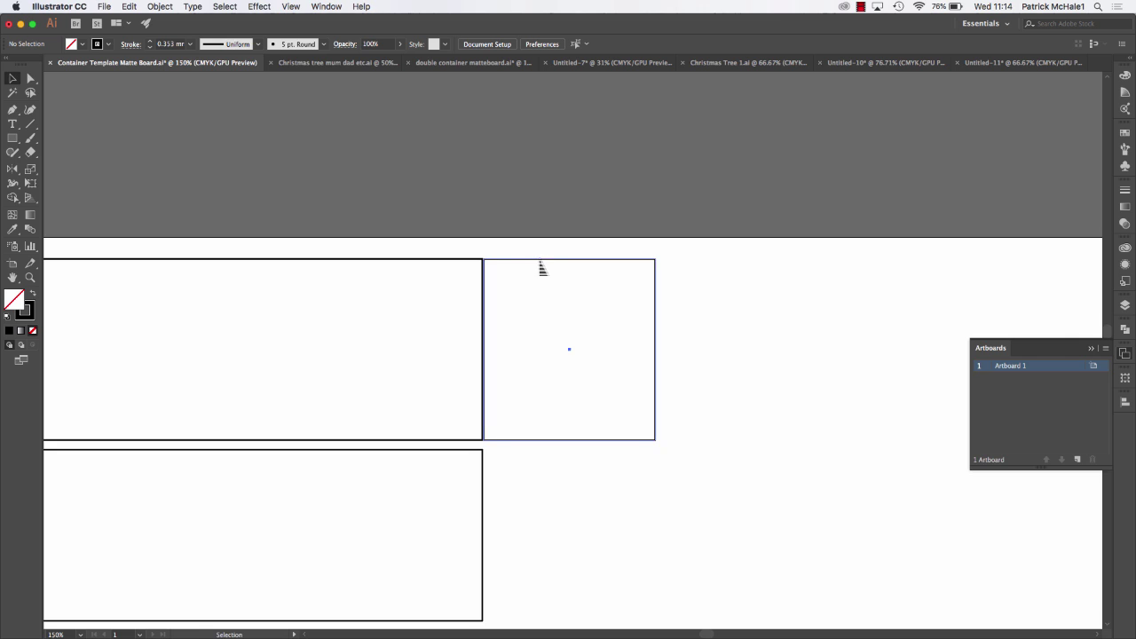
mouse_move(541, 269)
mouse_down()
mouse_move(556, 266)
mouse_move(540, 269)
mouse_up()
click(730, 332)
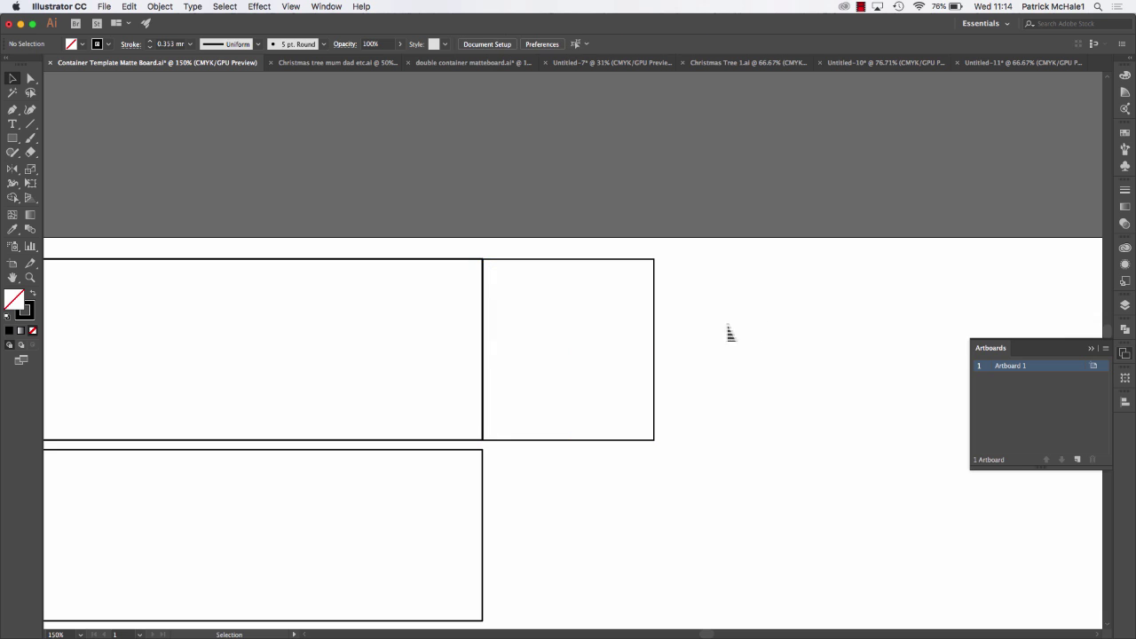
- Duplicate the end panel in place, directly over the original beside the upper long rectangle
key(super+minus)
key(super+minus)
key(super+minus)
key(super+minus)
key(super+minus)
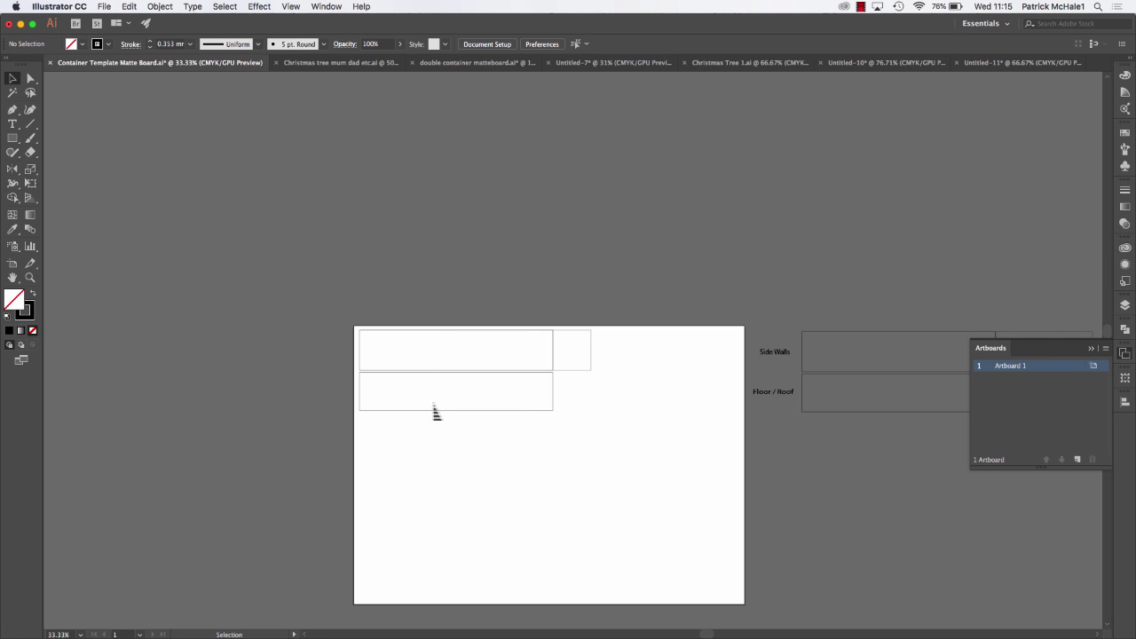
scroll(579, 362, up, 2)
scroll(578, 362, up, 1)
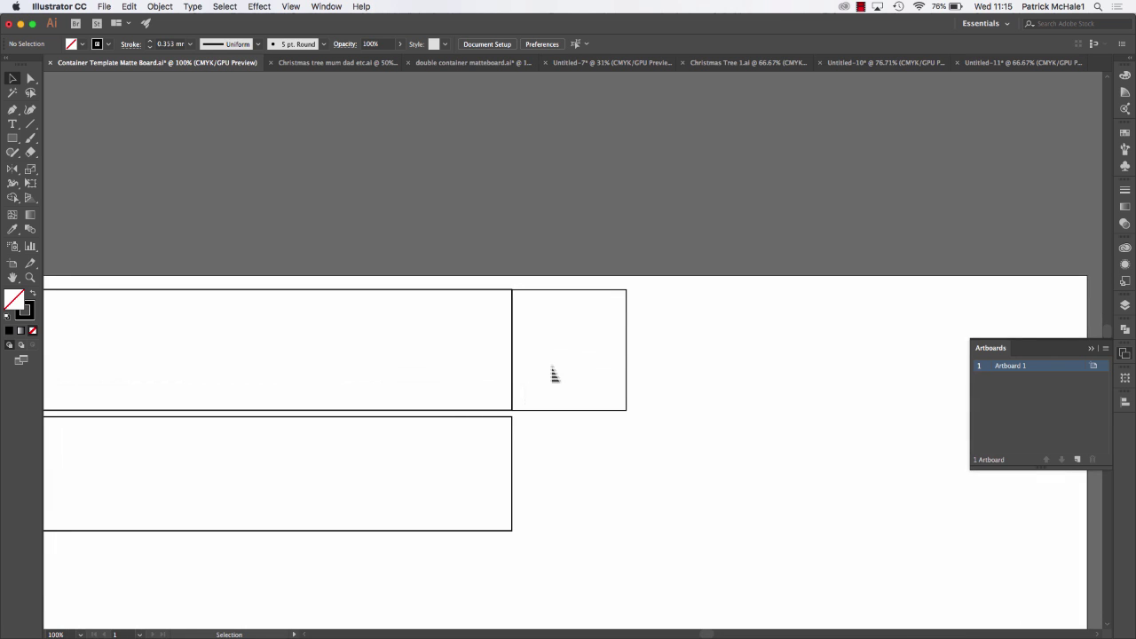
click(539, 410)
key(a)
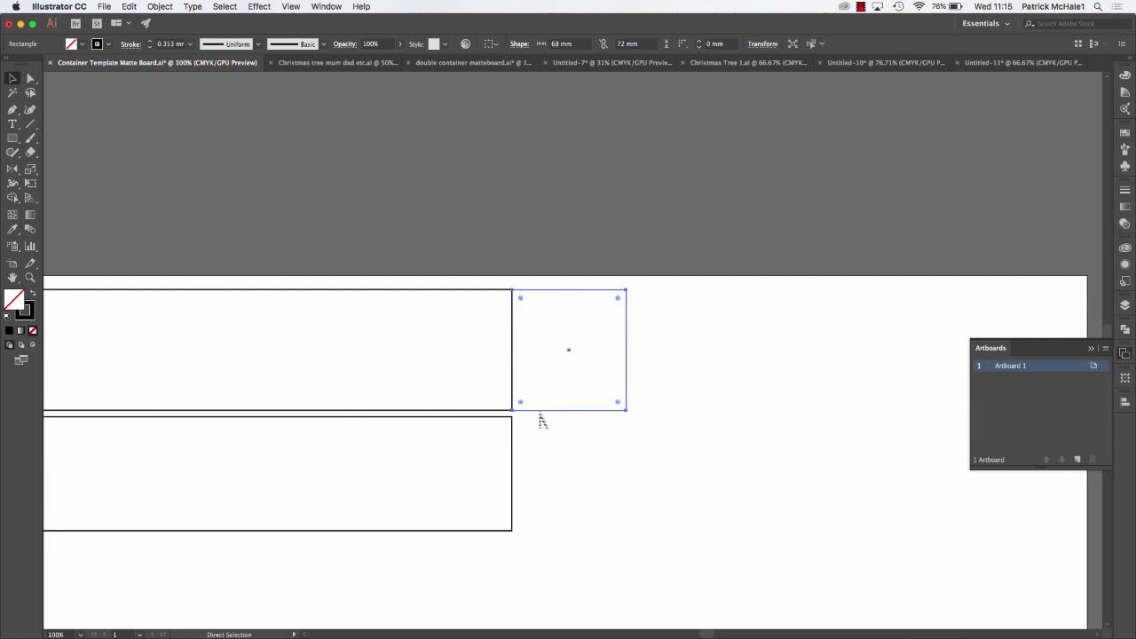
key(v)
key(super)
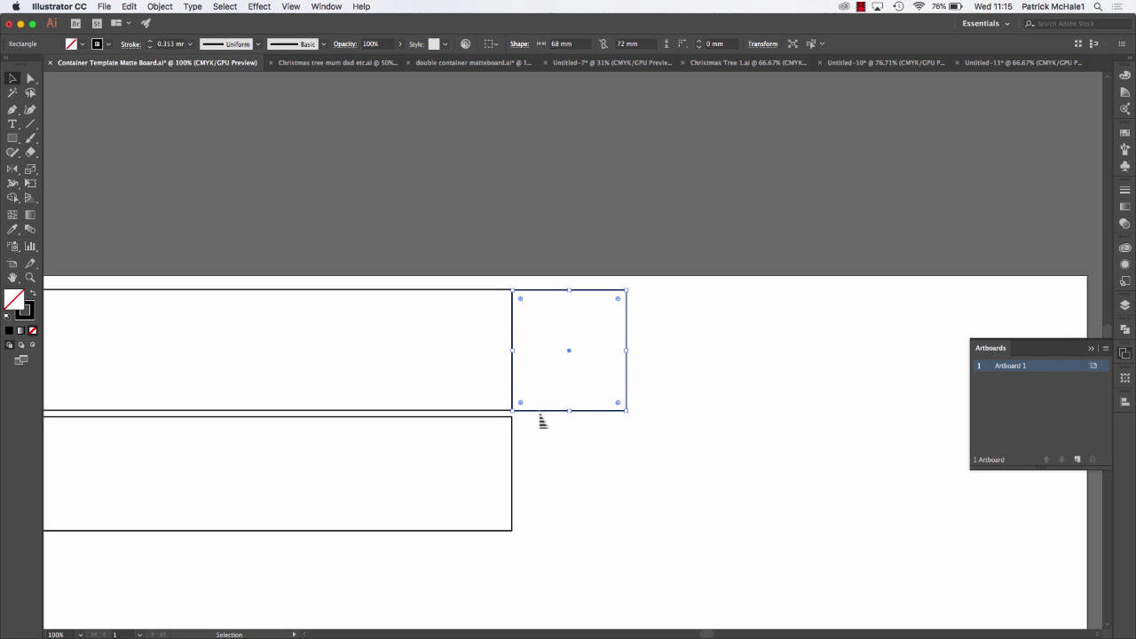
- Move the duplicate end panel straight down until its top edge aligns with the top of the lower long rectangle
key(Down)
key(Down)
key(Down)
key(Down)
key(Down)
key(Down)
key(Down)
key(Down)
key(Down)
key(Down)
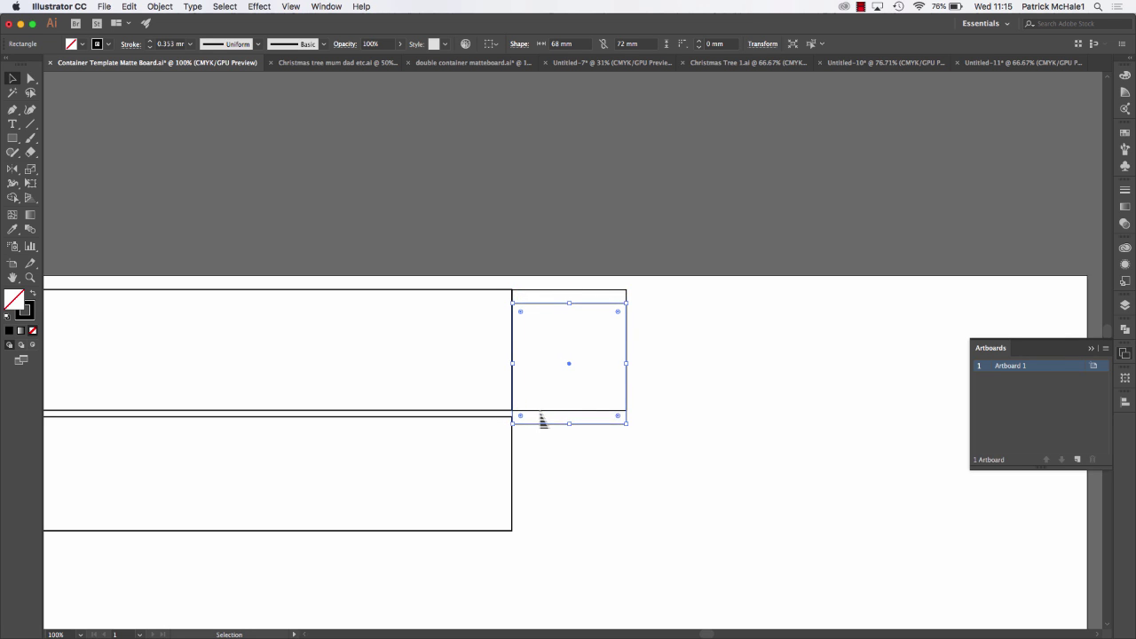
key(Down)
key(Down)
key(Down)
key(Down)
key(Down)
key(Down)
key(Down)
key(Down)
key(Down)
key(Down)
key(Down)
key(Down)
key(Down)
key(Down)
key(Down)
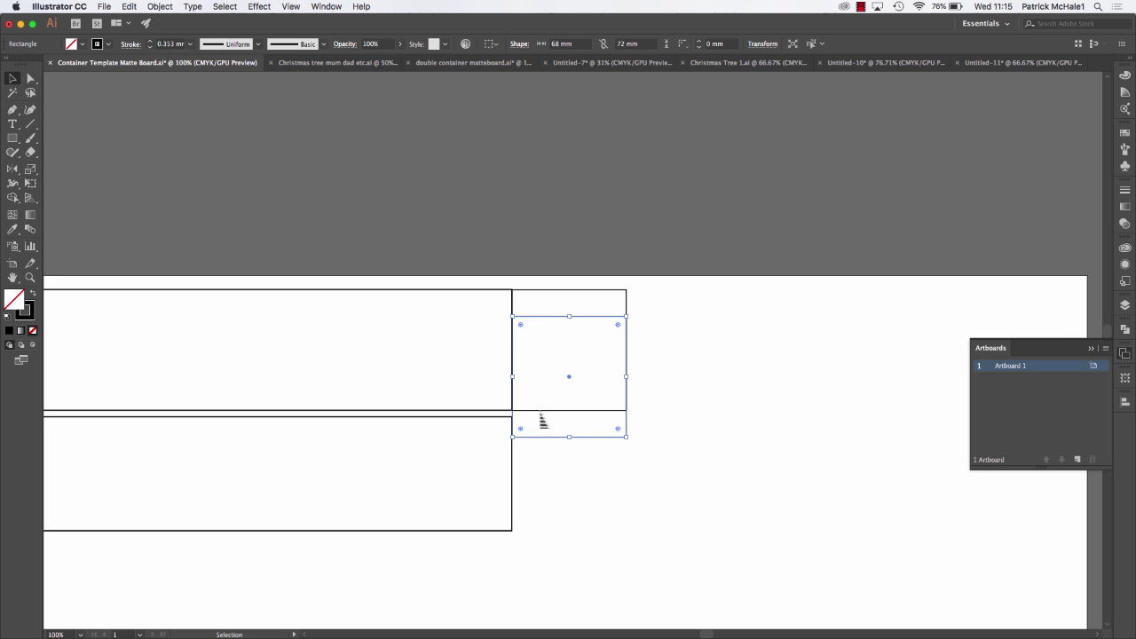
drag(543, 447, 543, 547)
click(592, 481)
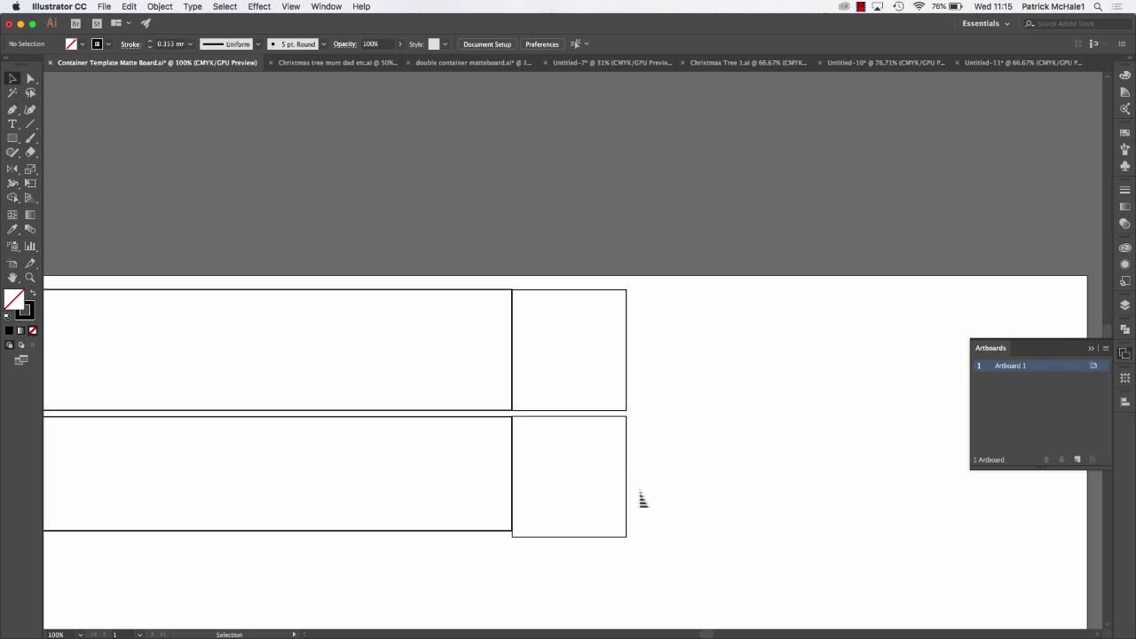
- Copy the two long rectangles together without the end panels, and paste the copies
key(super+minus)
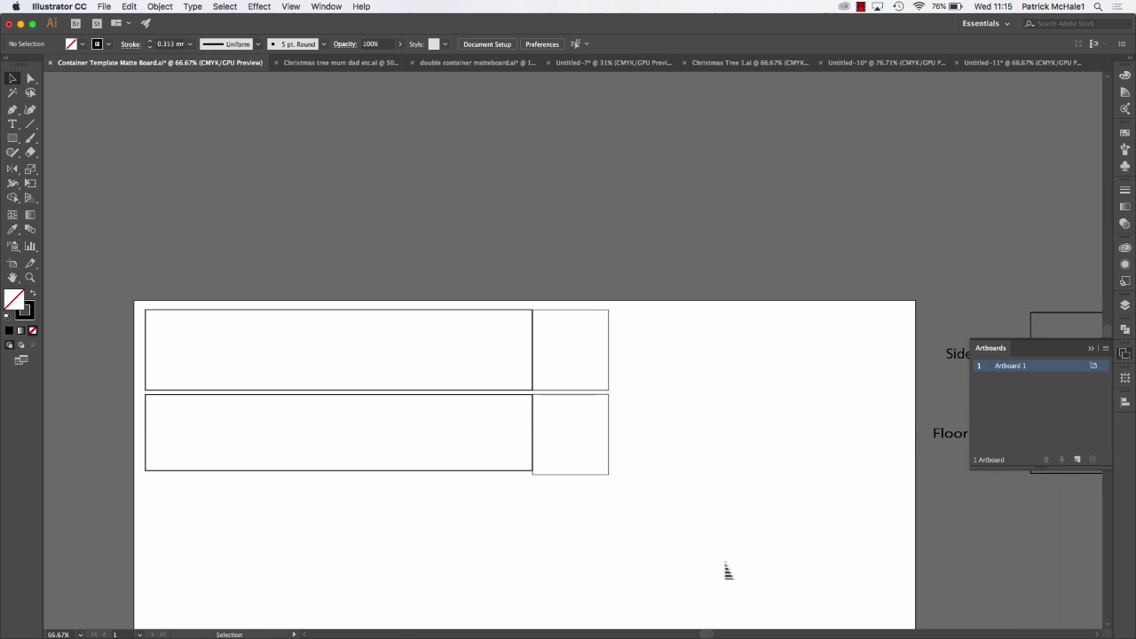
drag(622, 524, 546, 540)
drag(424, 495, 296, 257)
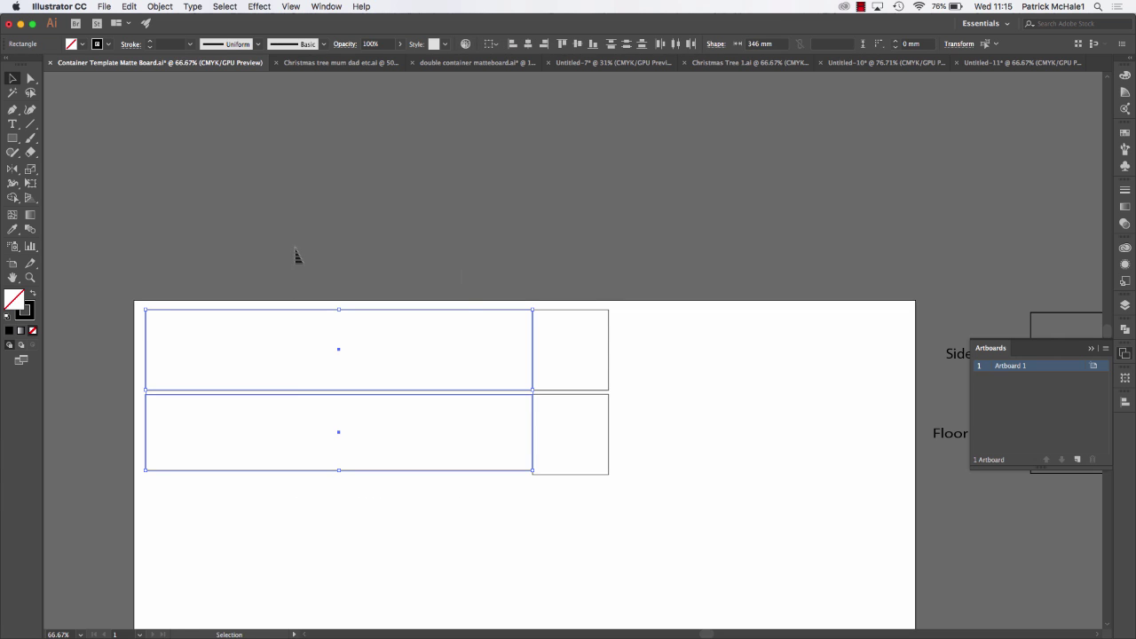
key(a)
key(super+c)
key(super+v)
key(v)
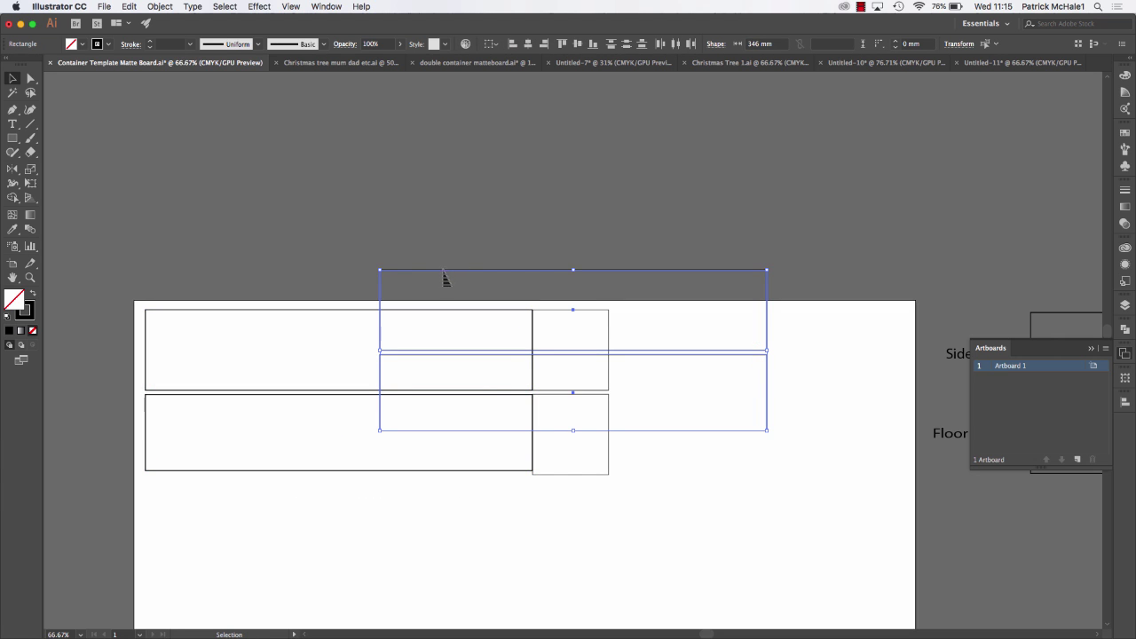
- Place the pasted pair directly below the lower long rectangle, sharing its bottom edge and aligned with its ends
mouse_move(445, 280)
mouse_down()
mouse_move(282, 459)
mouse_move(221, 489)
mouse_move(211, 480)
mouse_up()
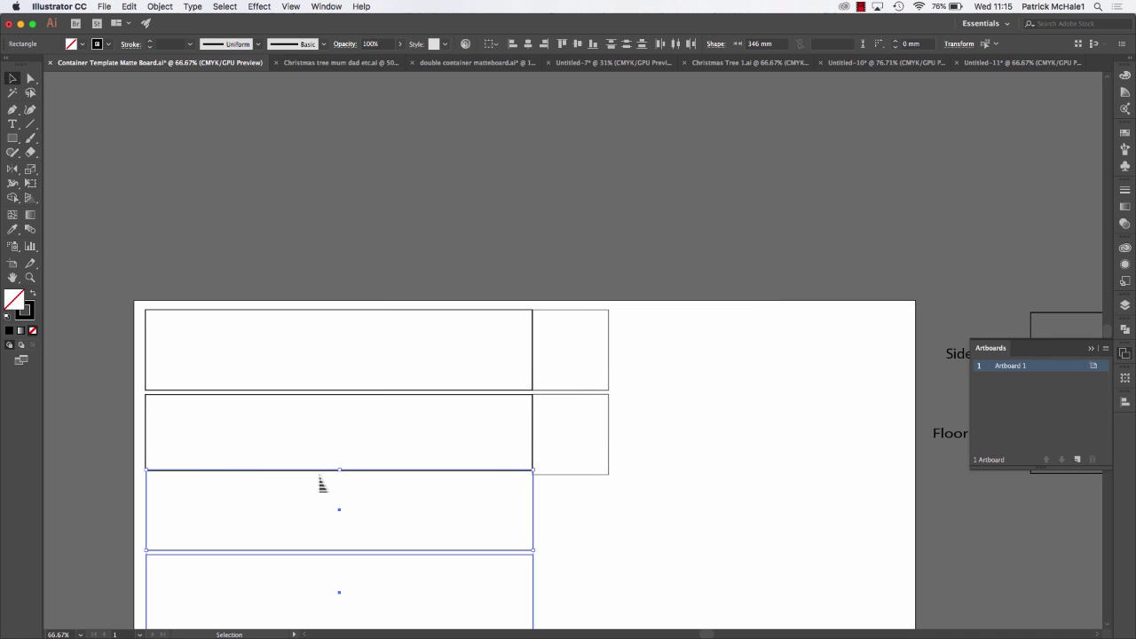
key(super+=)
key(super+=)
key(super+=)
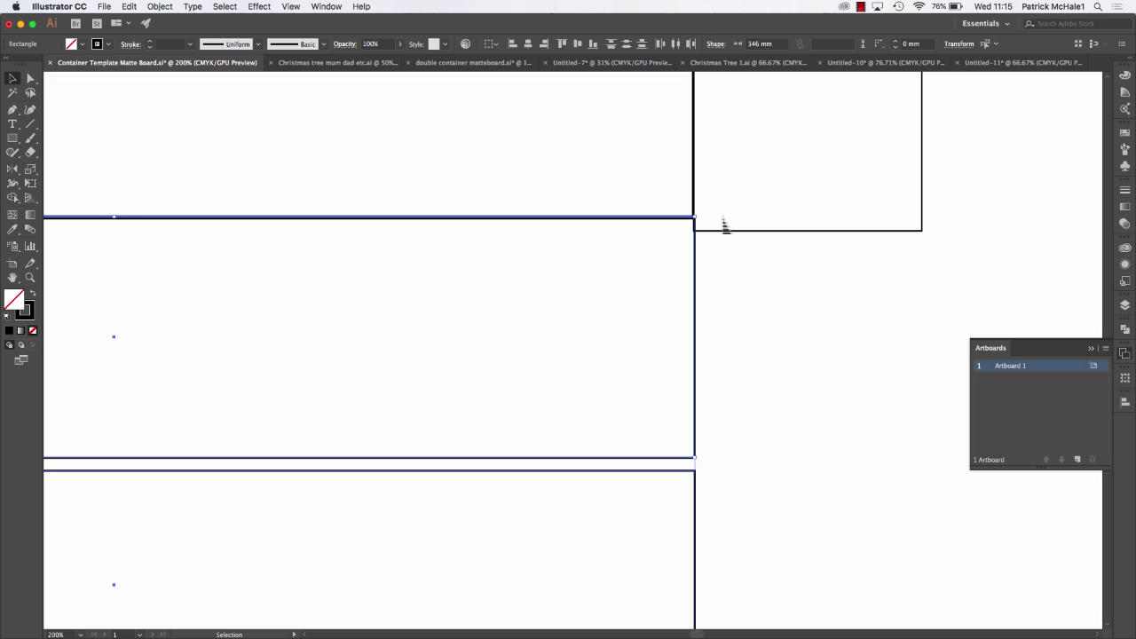
key(Left)
key(super+minus)
key(super+minus)
key(super+minus)
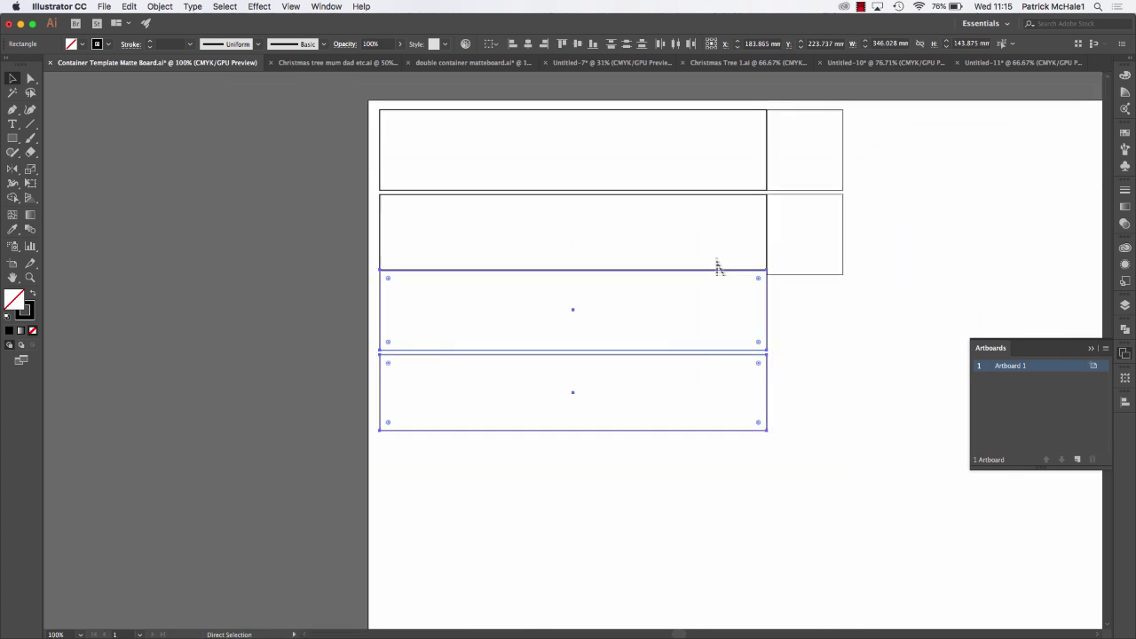
click(892, 331)
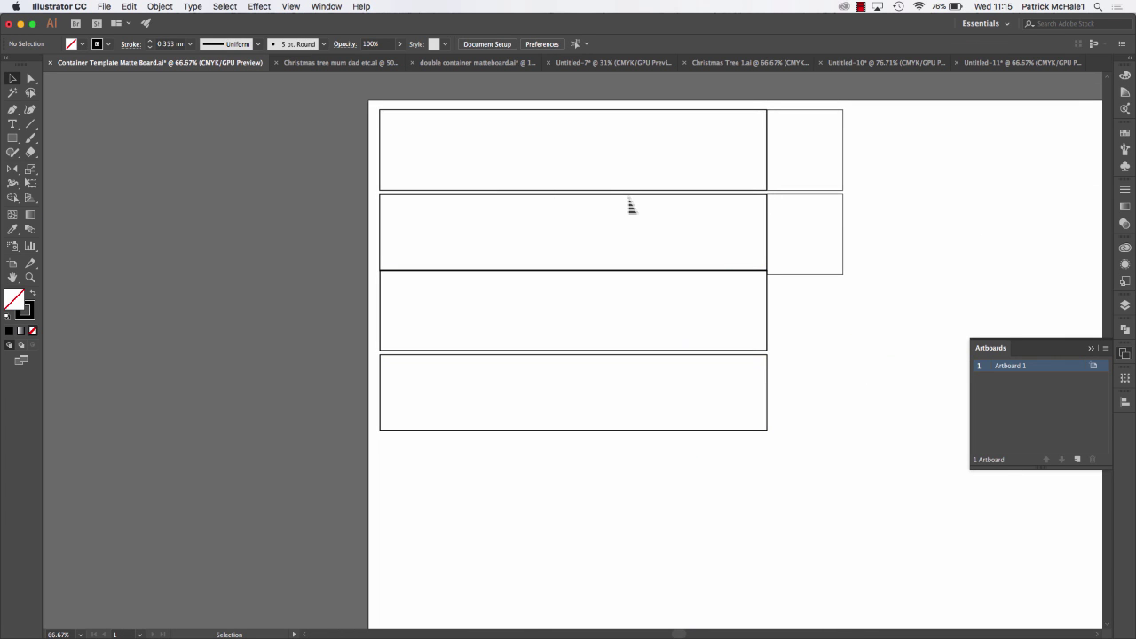
- Nudge the lower three long rectangles up together until they share the bottom edge of the topmost one
drag(688, 443, 545, 254)
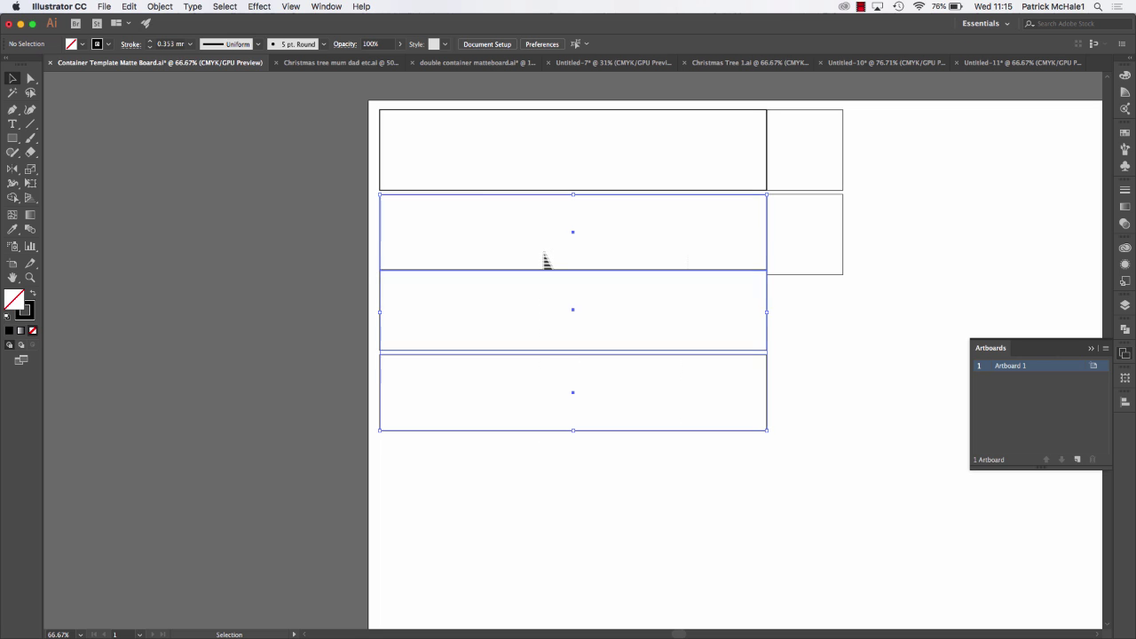
key(Up)
key(Up)
key(Up)
key(Up)
key(Up)
key(Up)
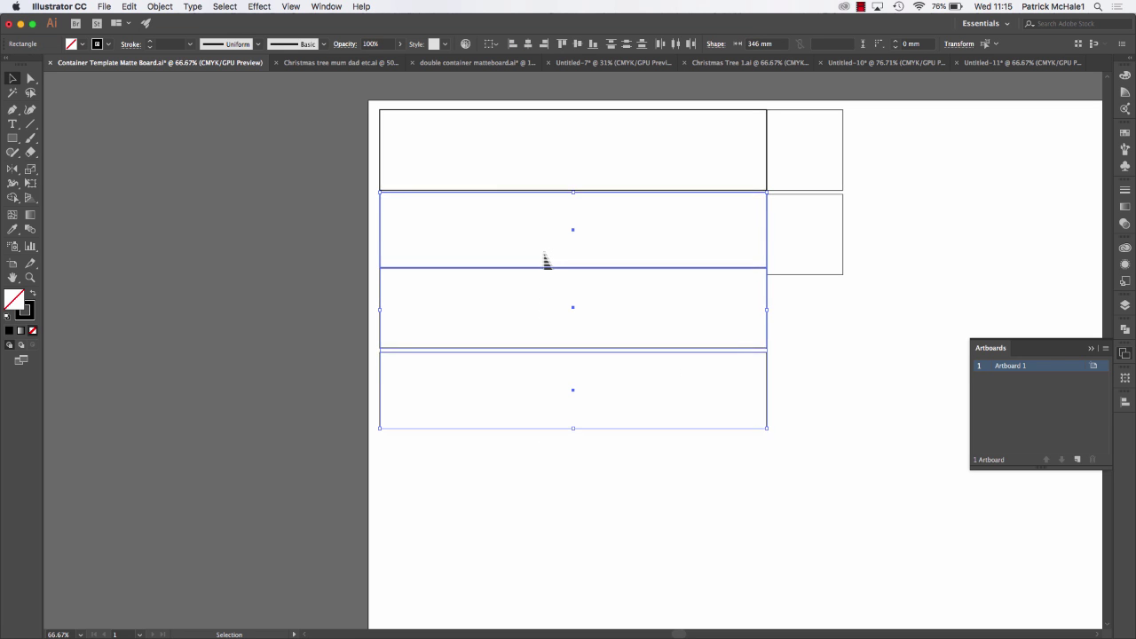
key(super+equal)
key(super+equal)
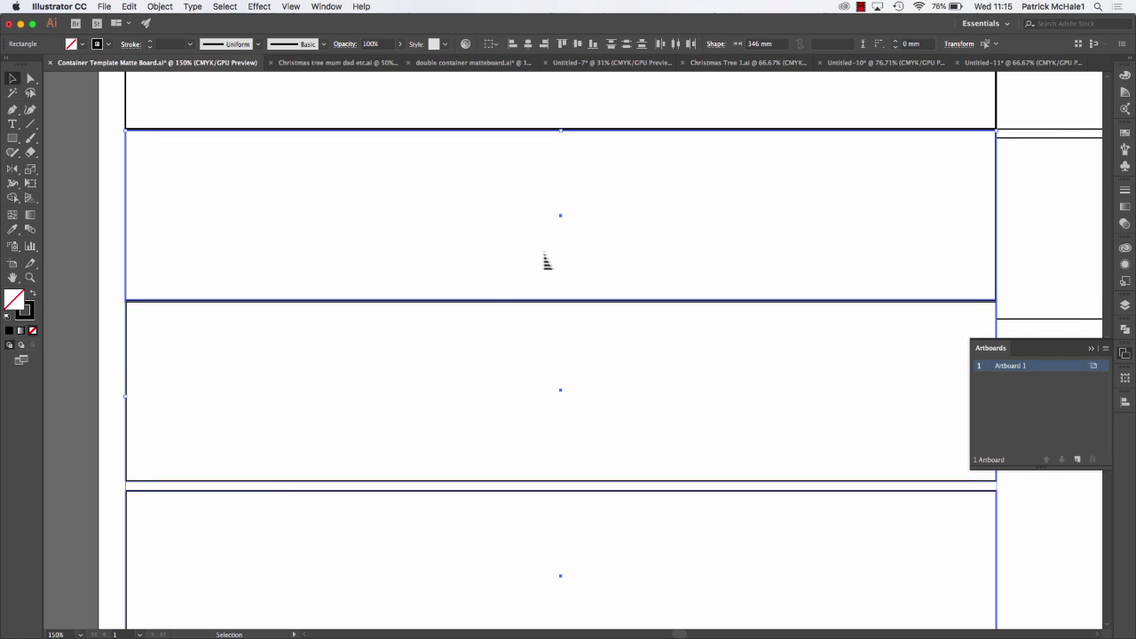
key(super+minus)
key(a)
key(super+minus)
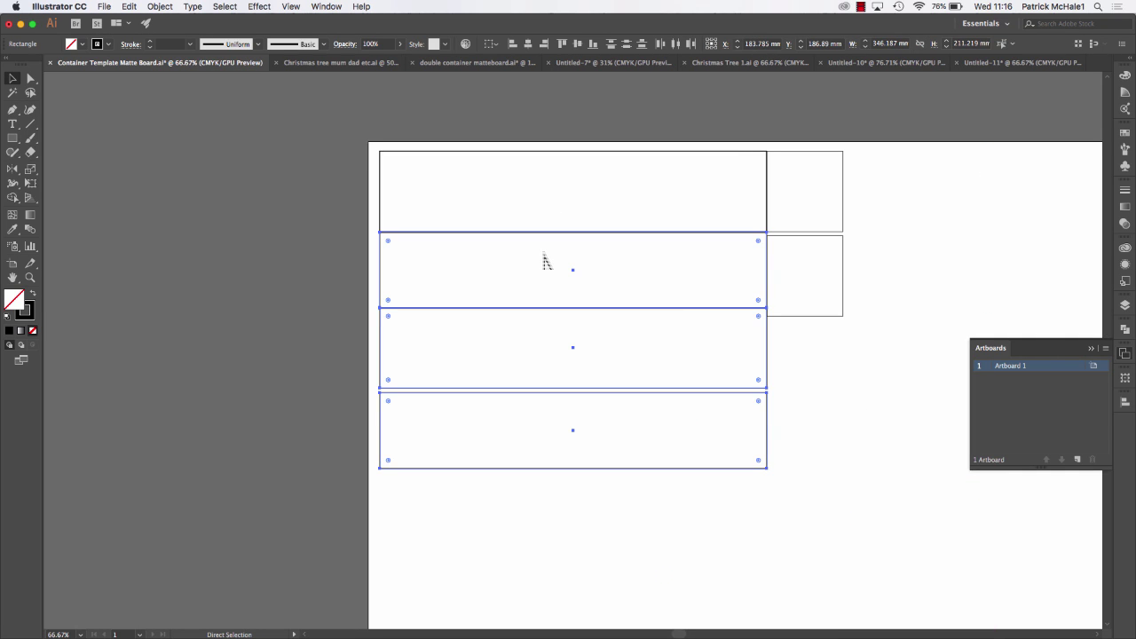
key(v)
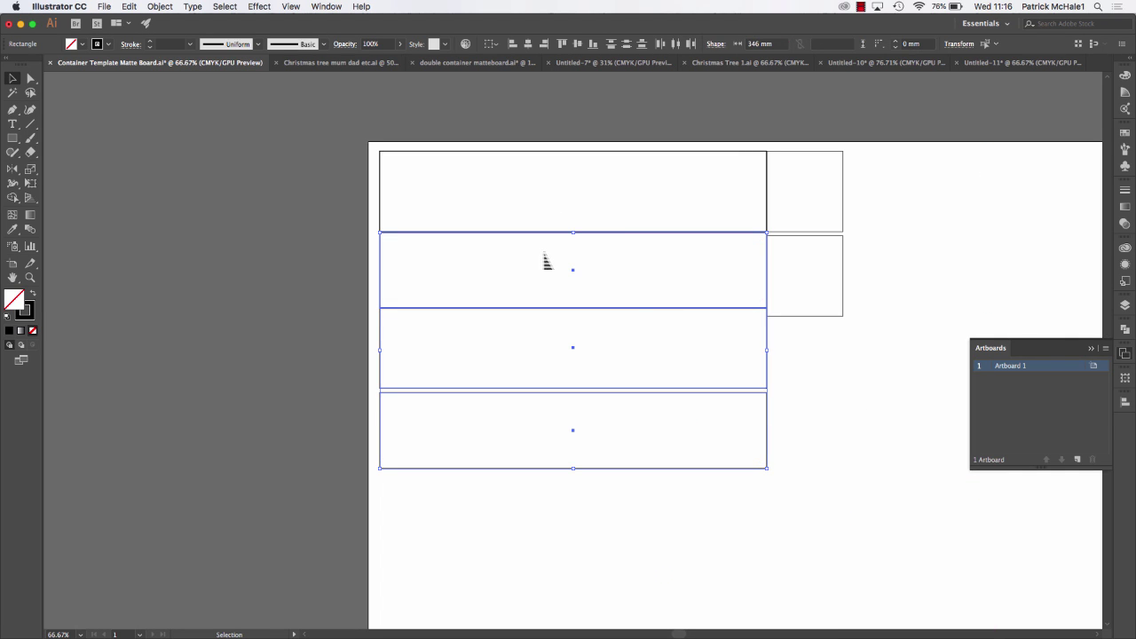
click(813, 400)
- Nudge only the bottommost long rectangle up to close the gap and line up its top edge with the rectangle above
click(676, 395)
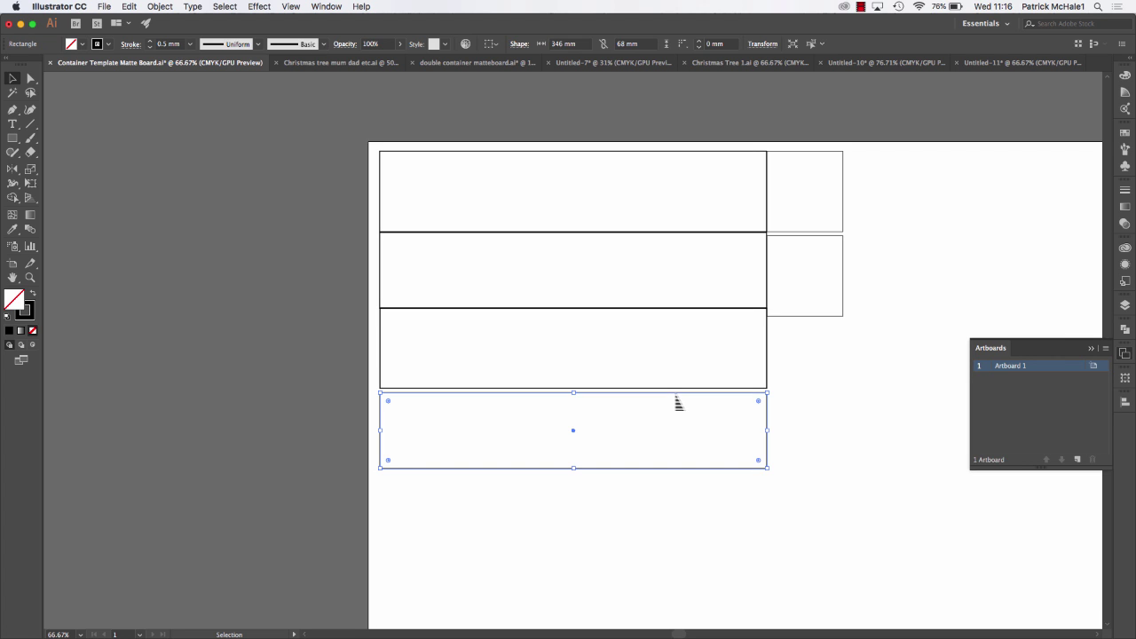
key(Up)
key(Up)
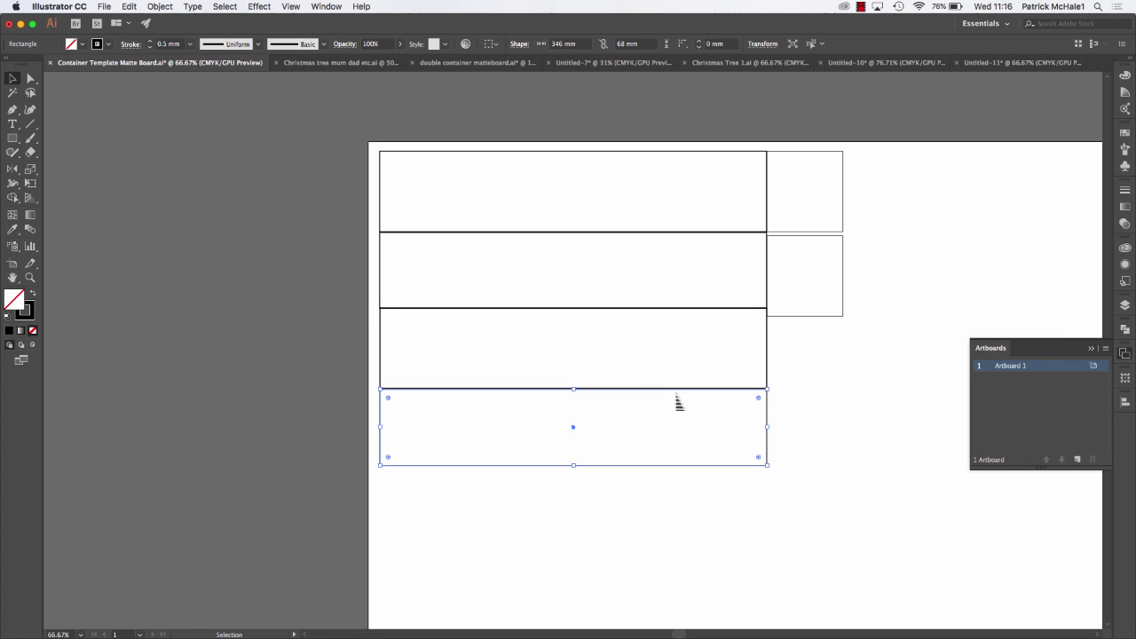
key(super+equal)
key(super+equal)
key(super+equal)
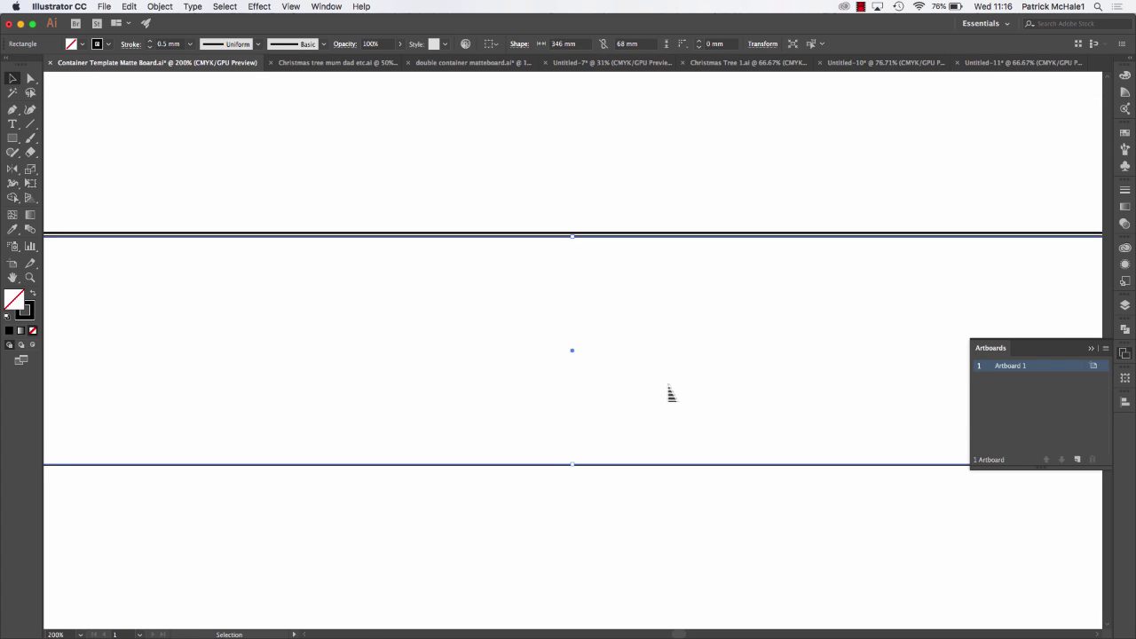
key(Up)
key(Up)
key(Up)
key(Up)
key(Up)
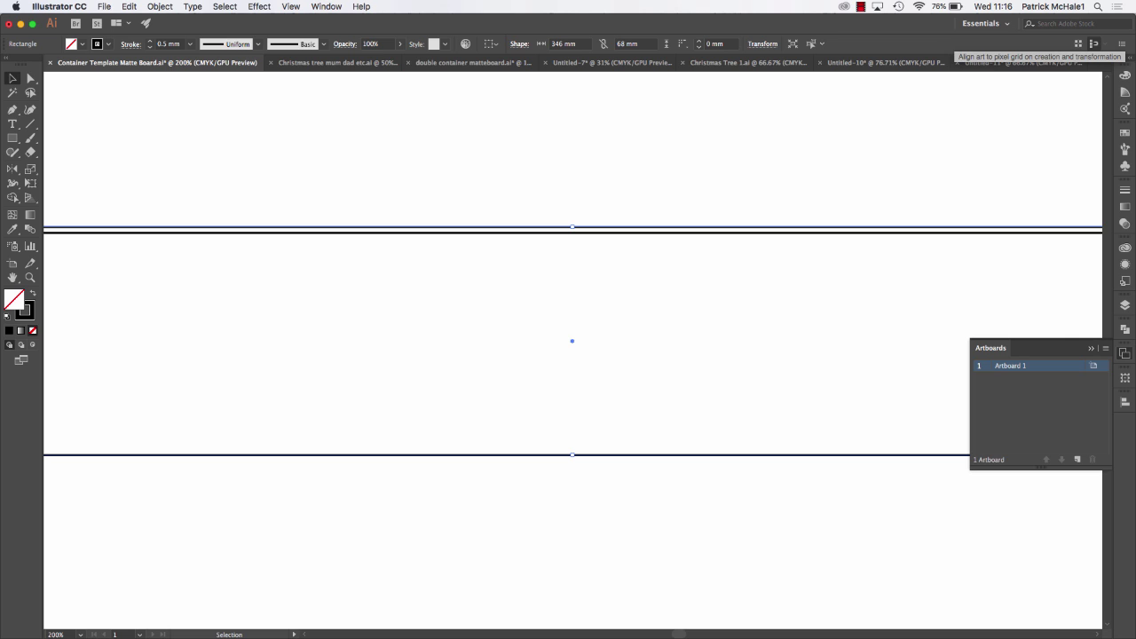
key(Down)
key(Down)
key(Down)
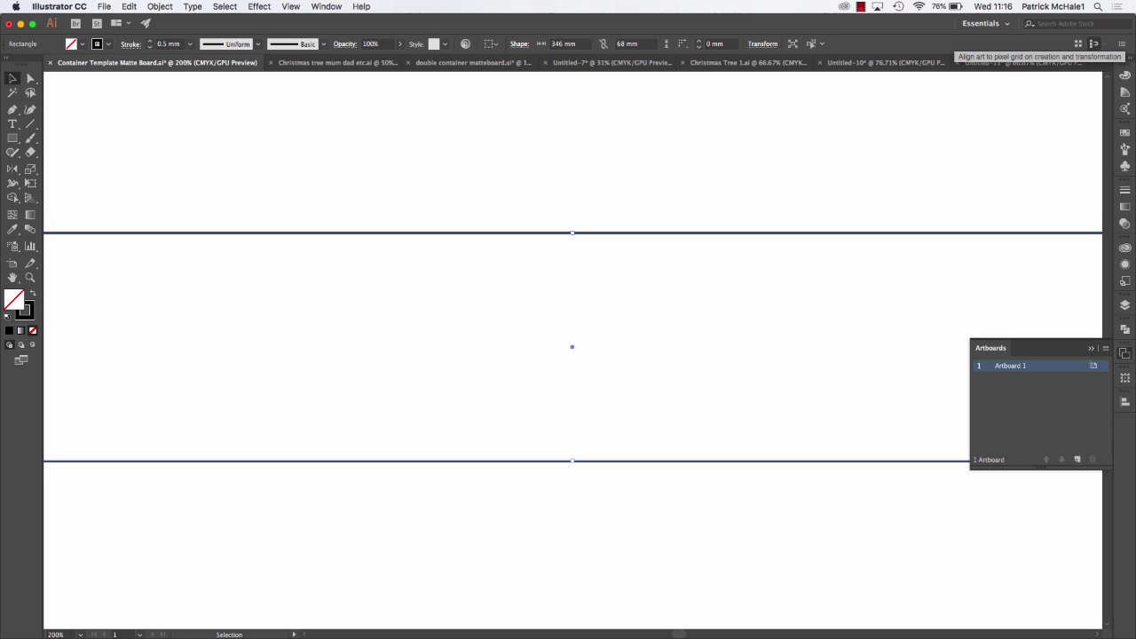
key(Down)
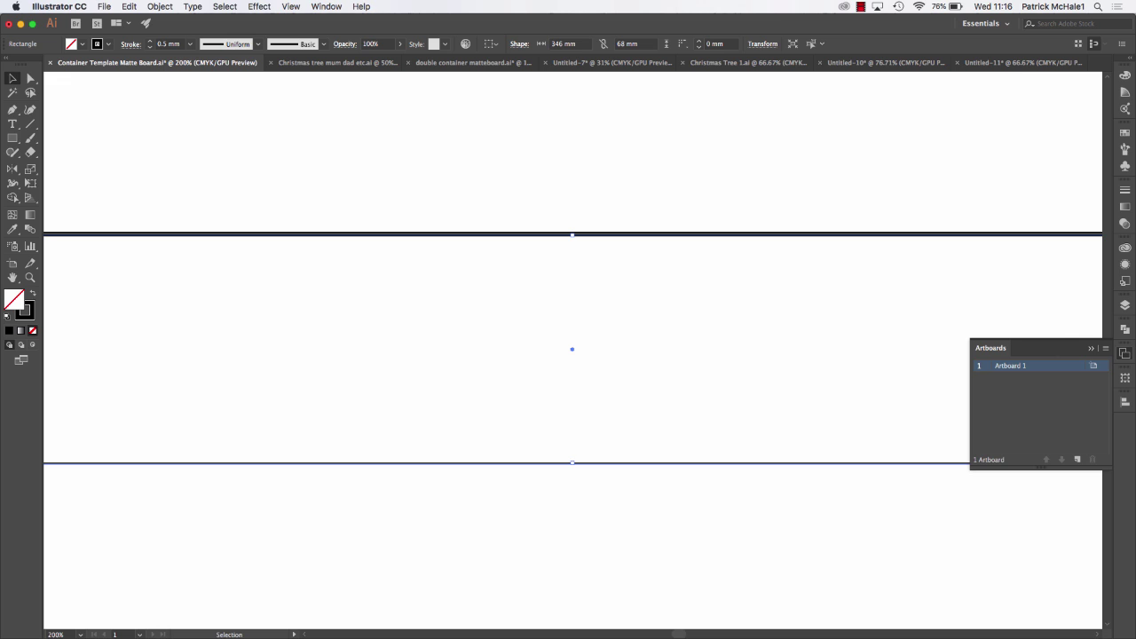
key(super+minus)
key(super+minus)
key(super+minus)
key(super+minus)
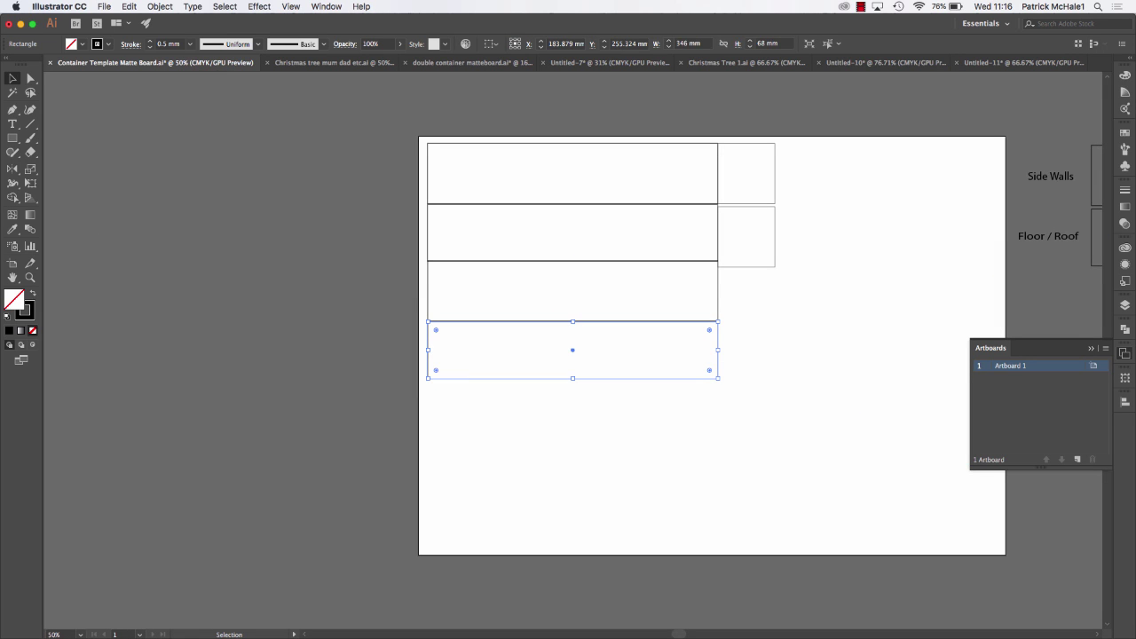
- Select all panels on the artboard, switch to SketchUp to check the stacked container model, and return to Illustrator with everything deselected
click(807, 295)
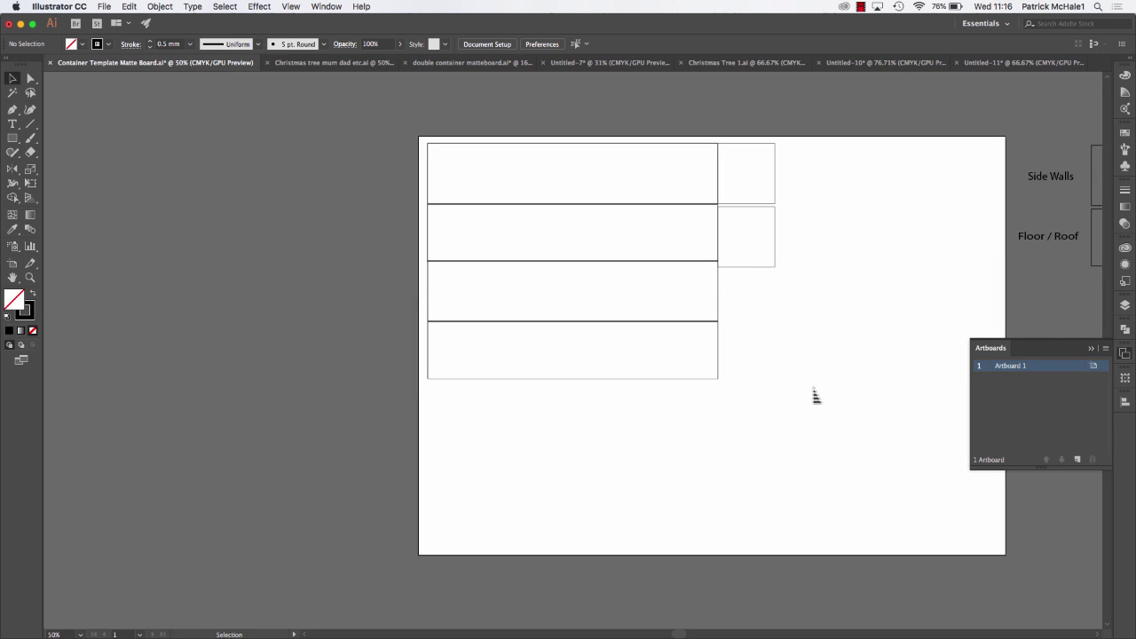
drag(815, 396, 402, 118)
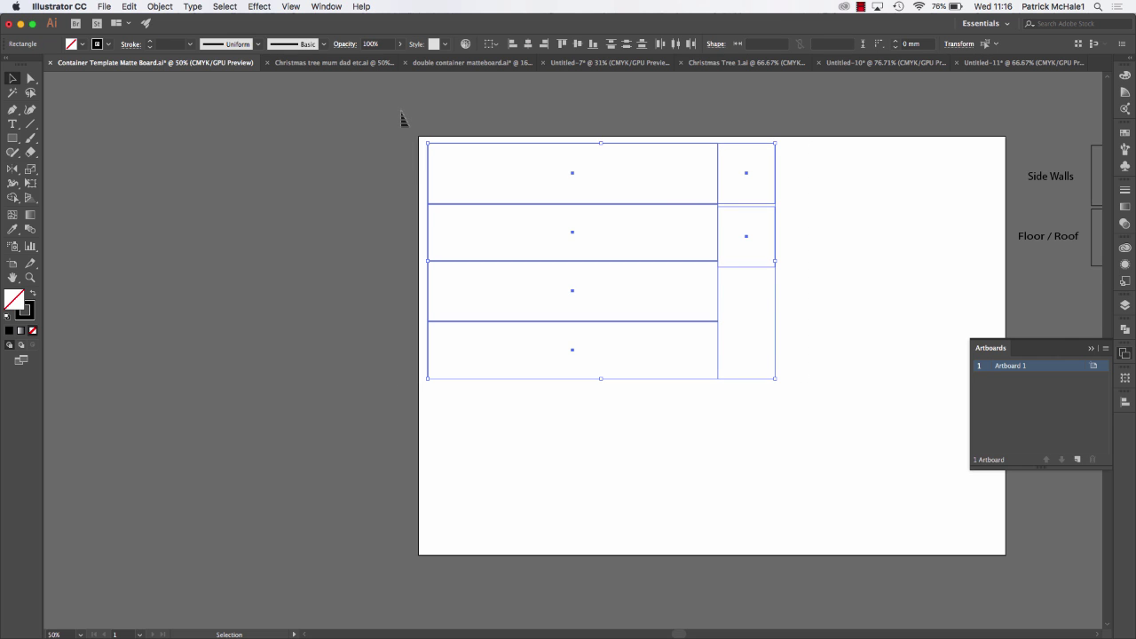
key(super+Tab)
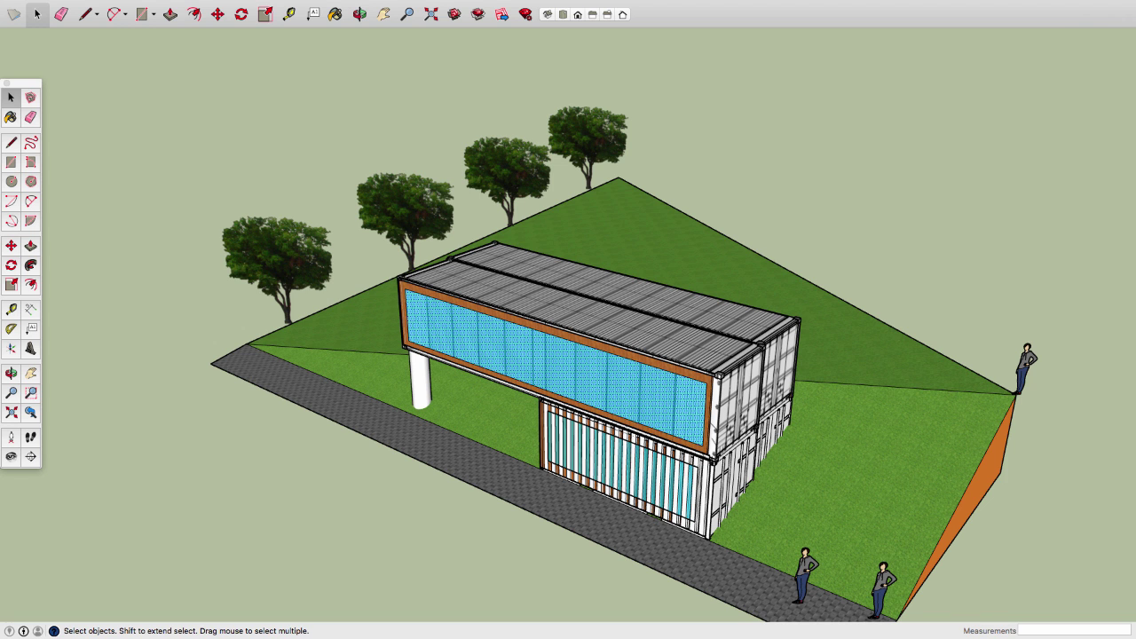
key(super+Tab)
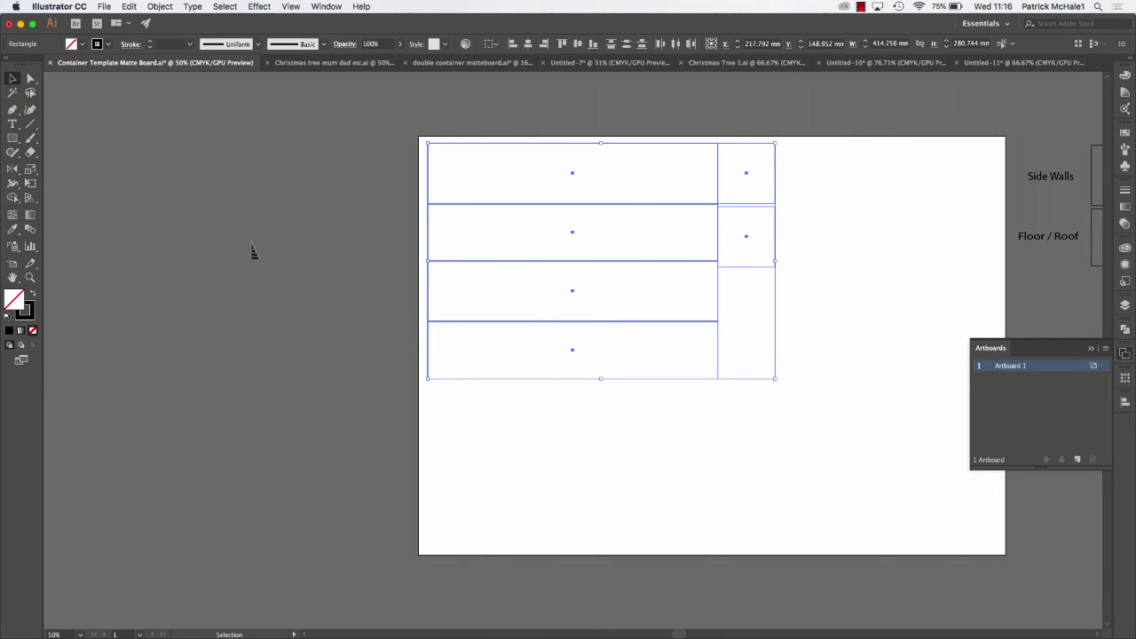
click(12, 137)
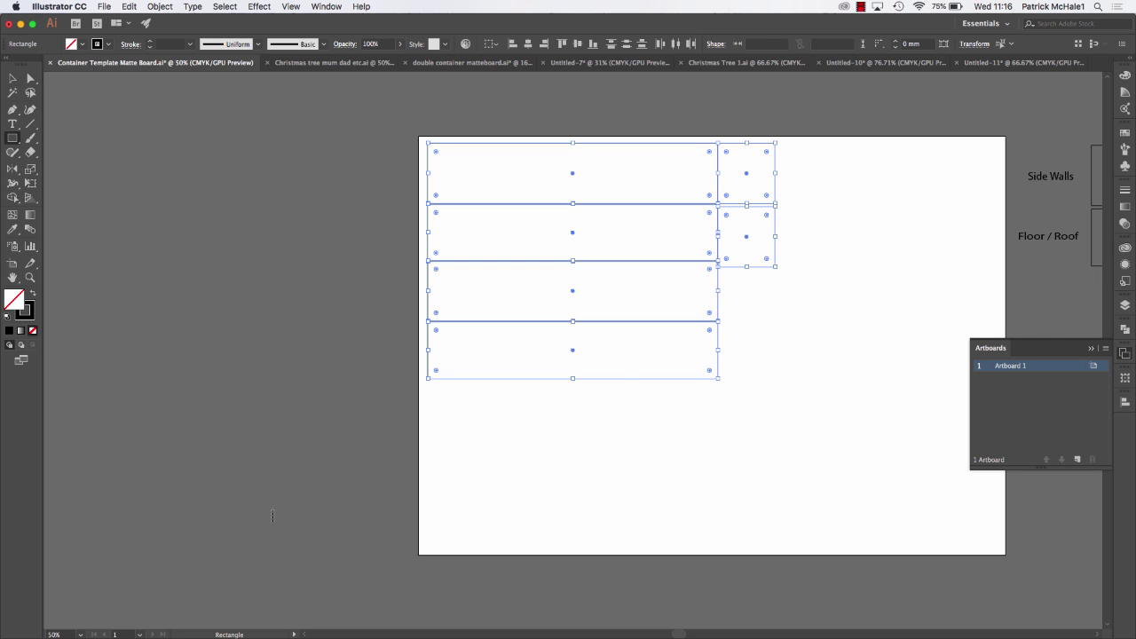
key(v)
click(511, 474)
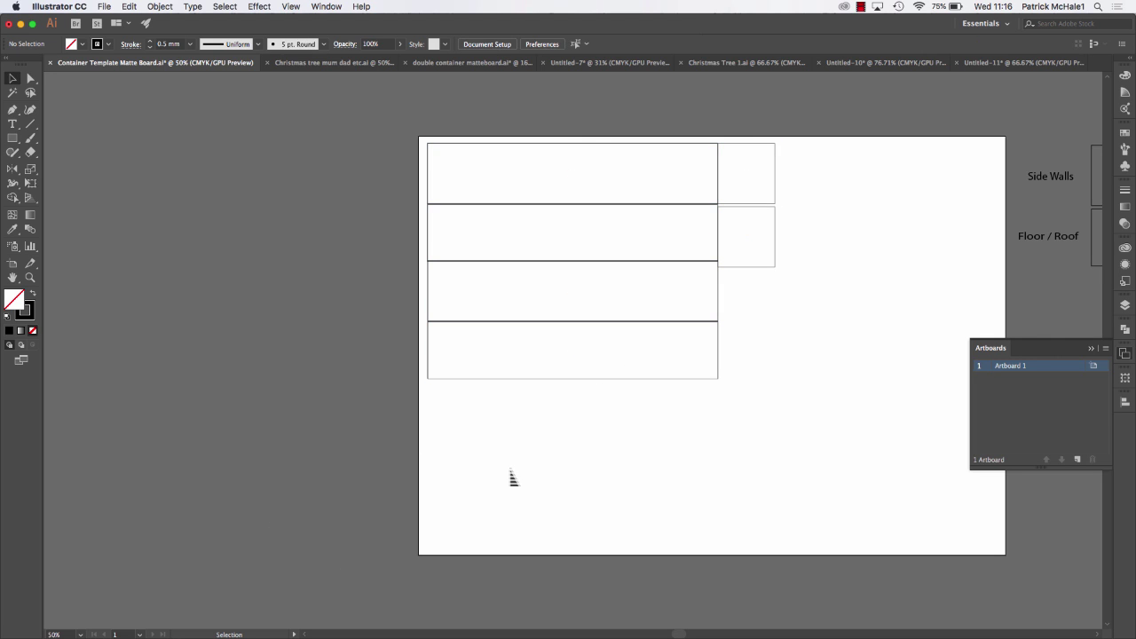
- Nudge the lower end panel up until it shares the bottom edge of the end panel above it
click(764, 216)
drag(764, 216, 764, 214)
key(a)
key(super+1)
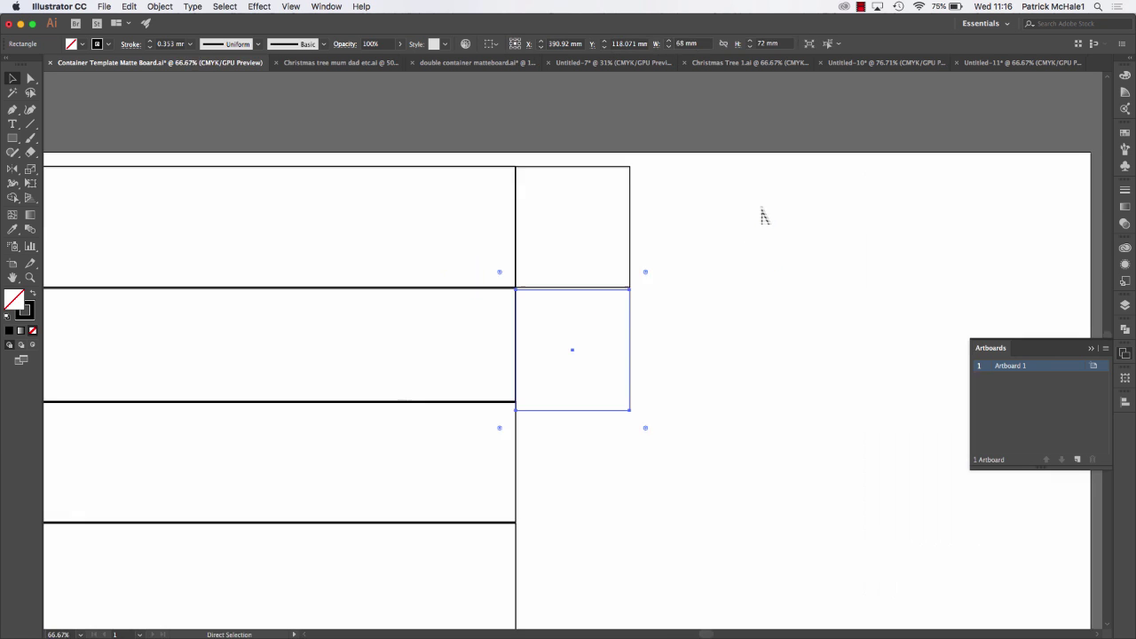
key(v)
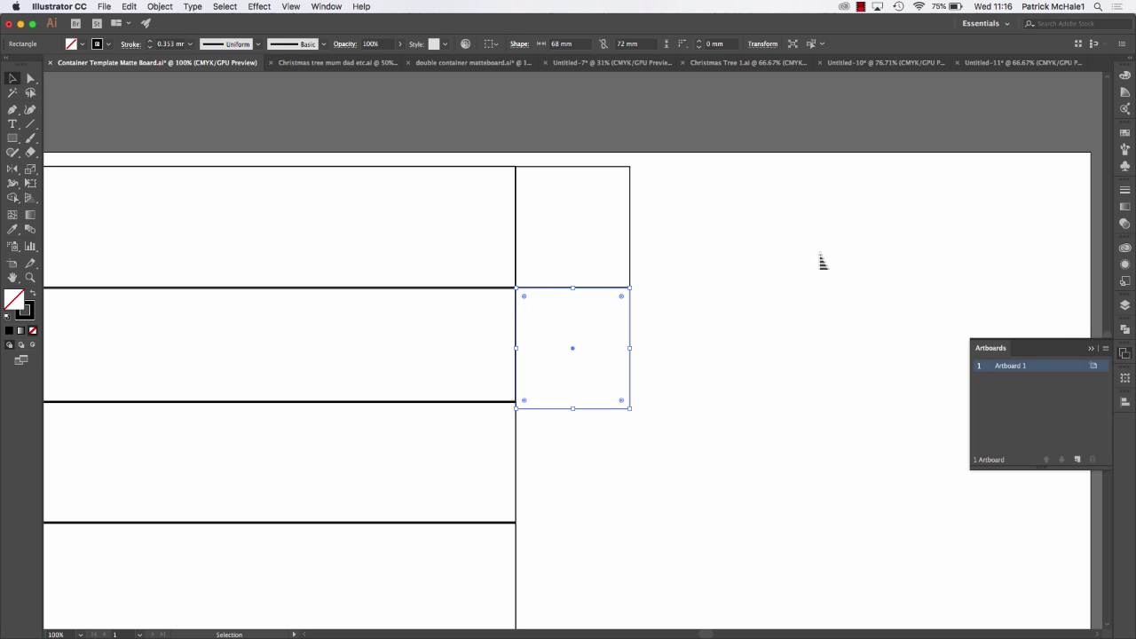
click(819, 258)
key(super+minus)
key(super+minus)
key(super+minus)
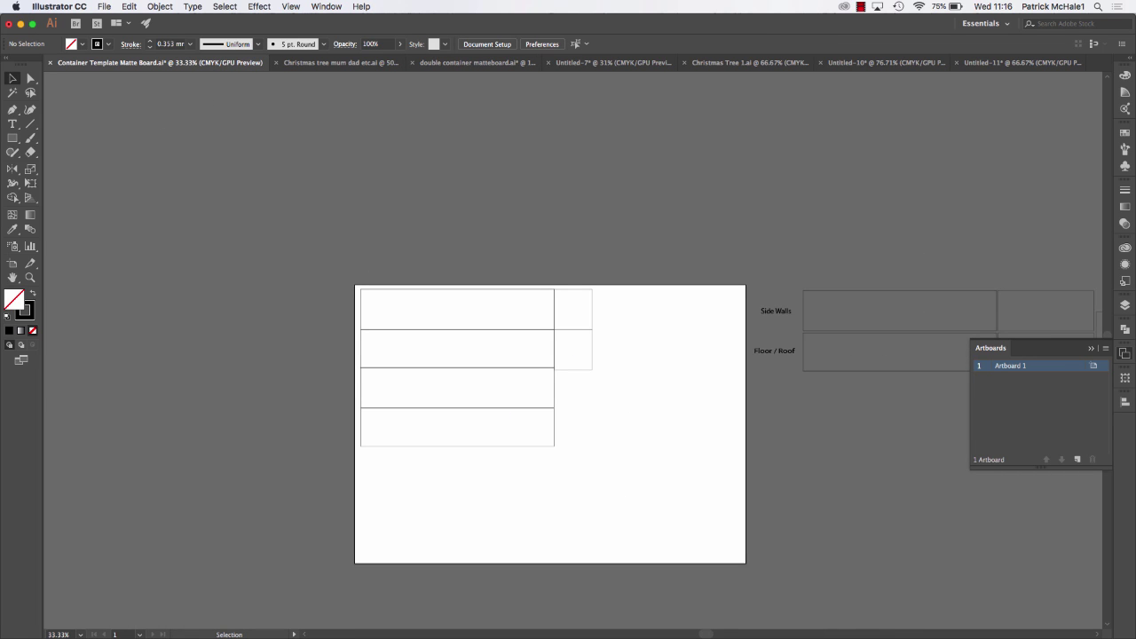
- Draw a window-opening rectangle about 329 x 54 mm inside the bottommost long rectangle, leaving a narrow border all around
click(12, 138)
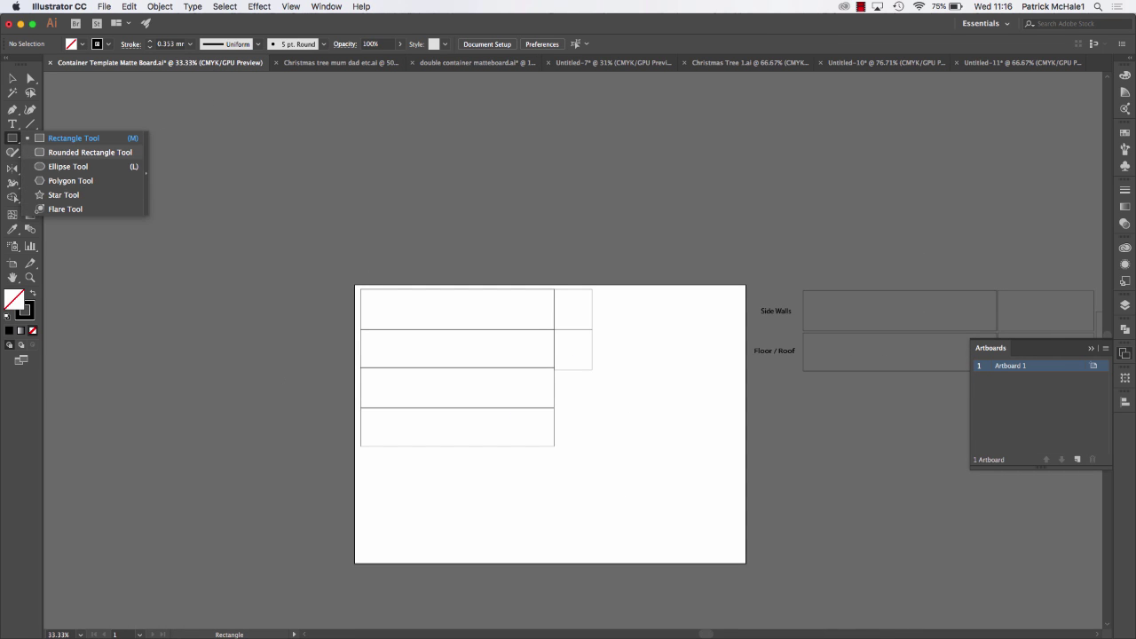
click(73, 137)
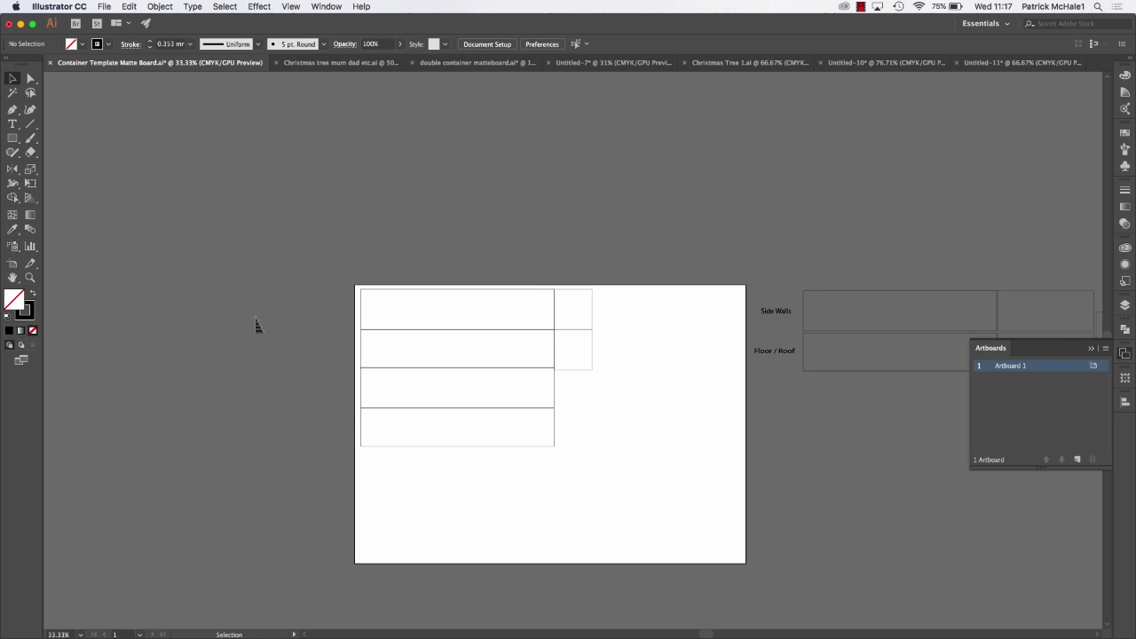
key(v)
drag(364, 412, 554, 445)
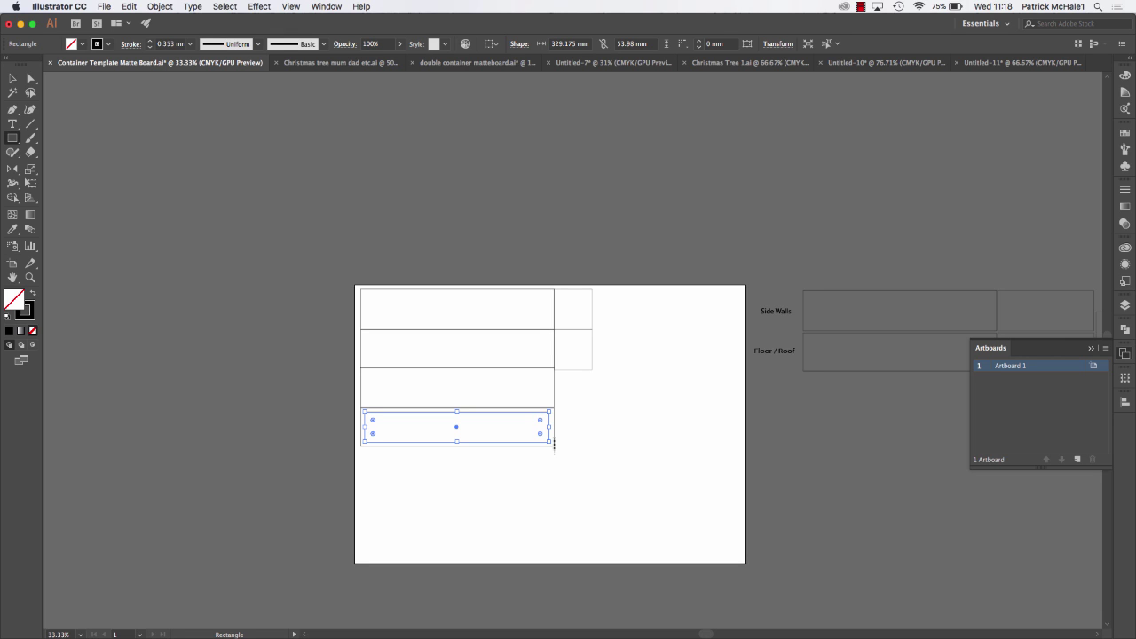
scroll(554, 444, right, 4)
scroll(554, 444, down, 2)
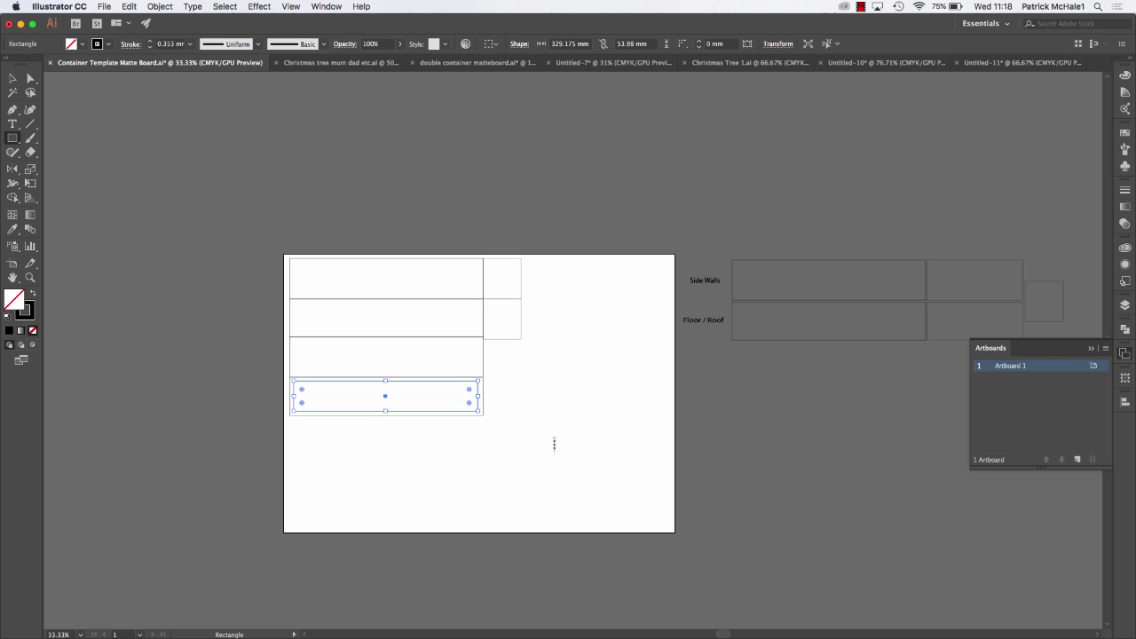
click(12, 78)
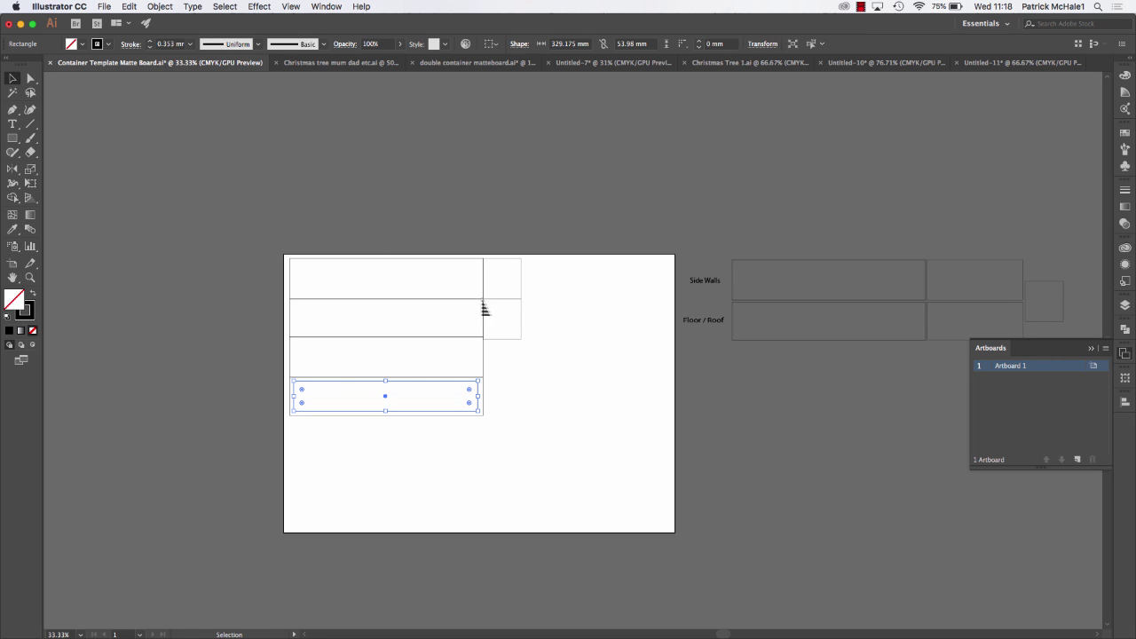
click(585, 381)
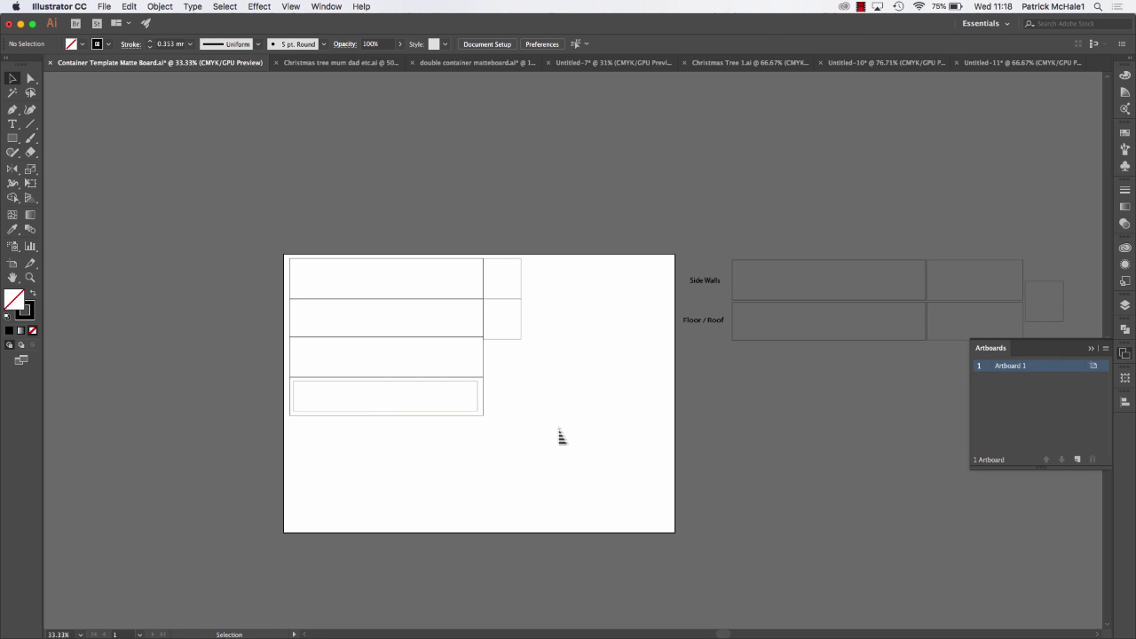
- Switch to SketchUp and examine the glazed openings and the stacked containers of the model
key(super+Tab)
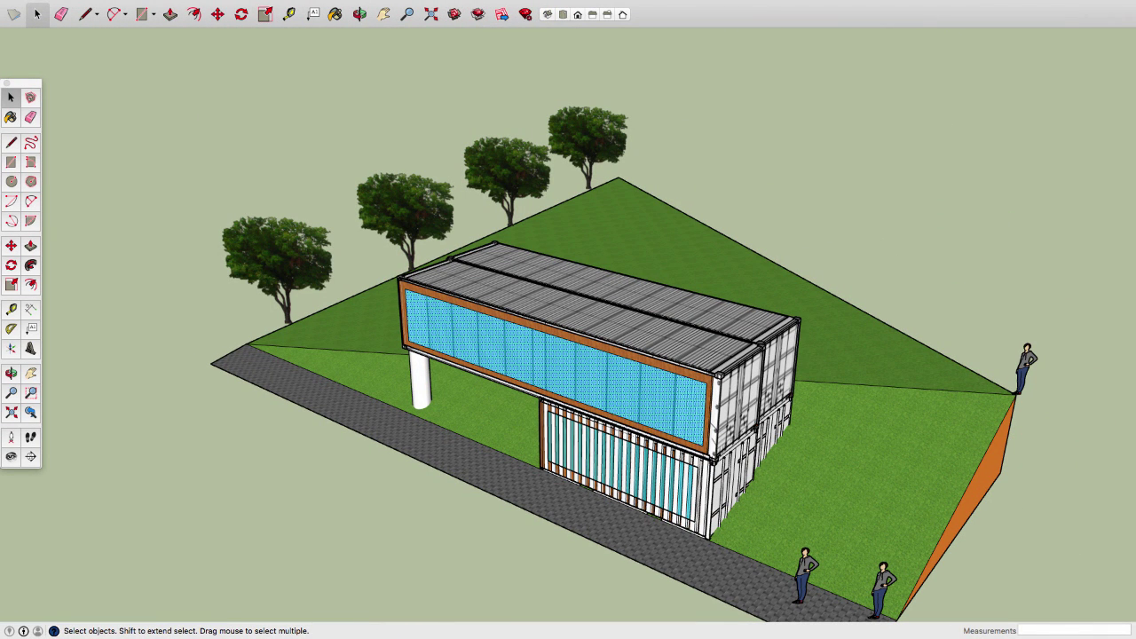
key(super+Tab)
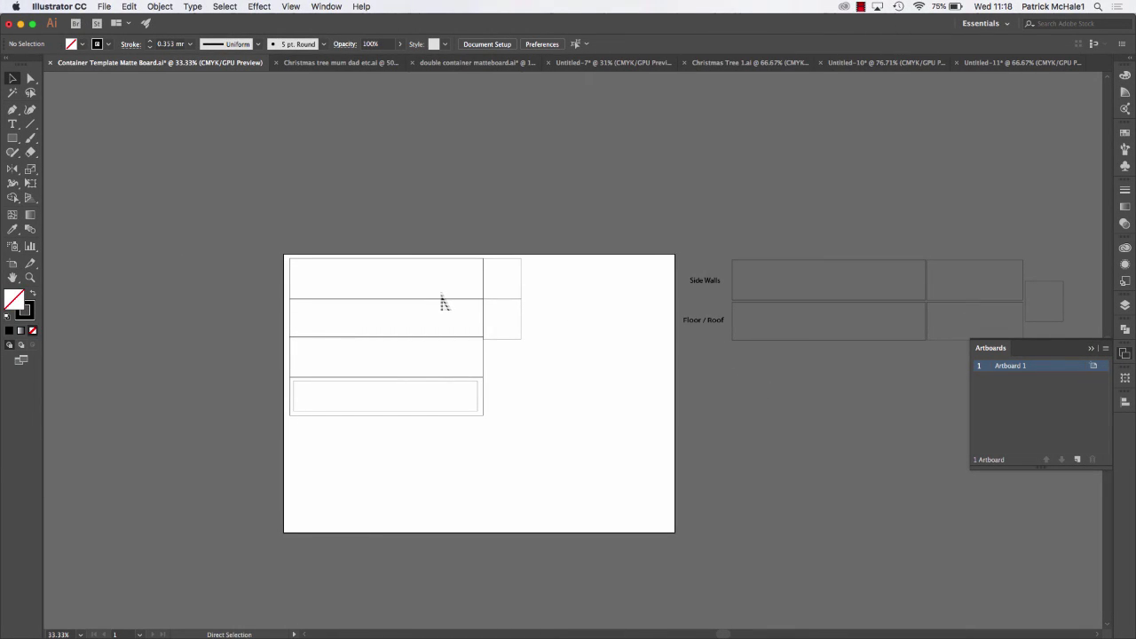
key(super+Tab)
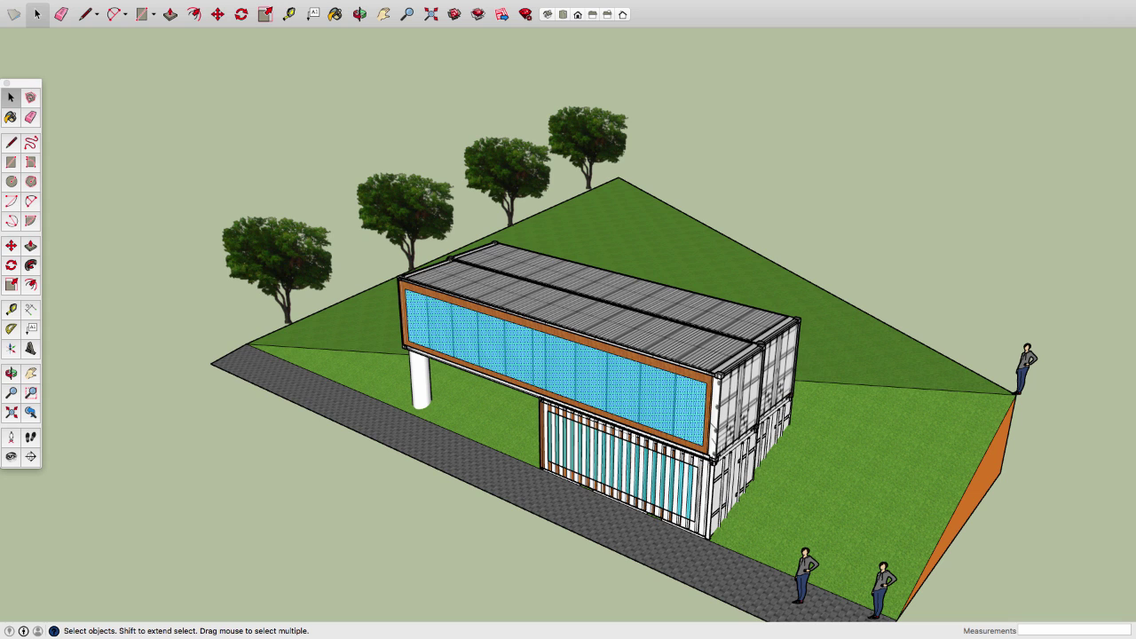
click(569, 355)
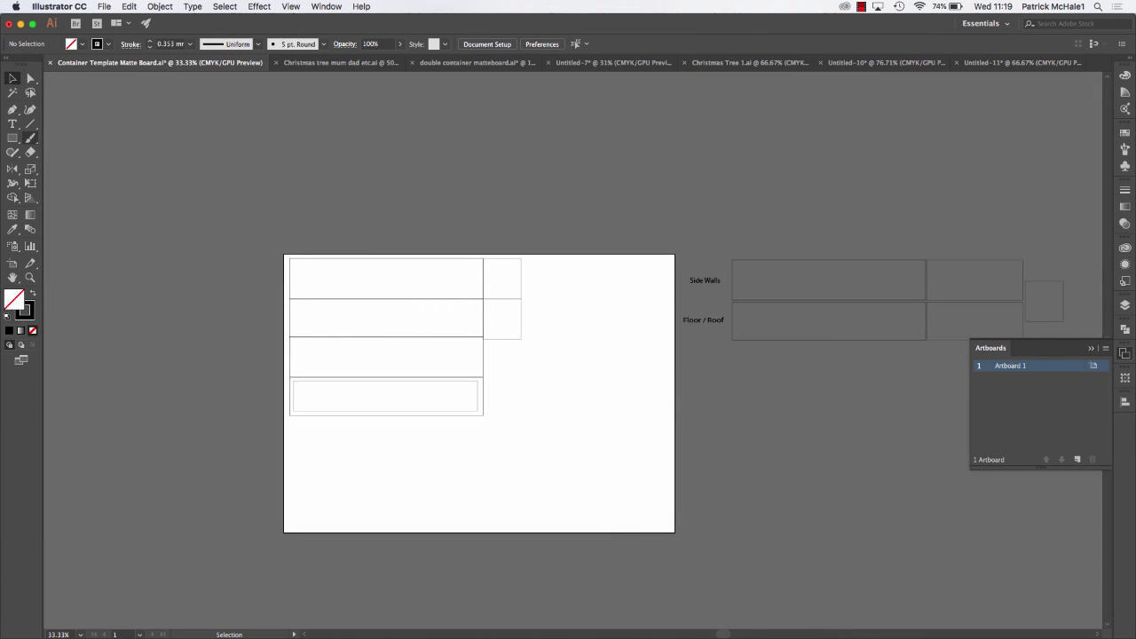
click(12, 137)
drag(527, 259, 641, 336)
key(super+z)
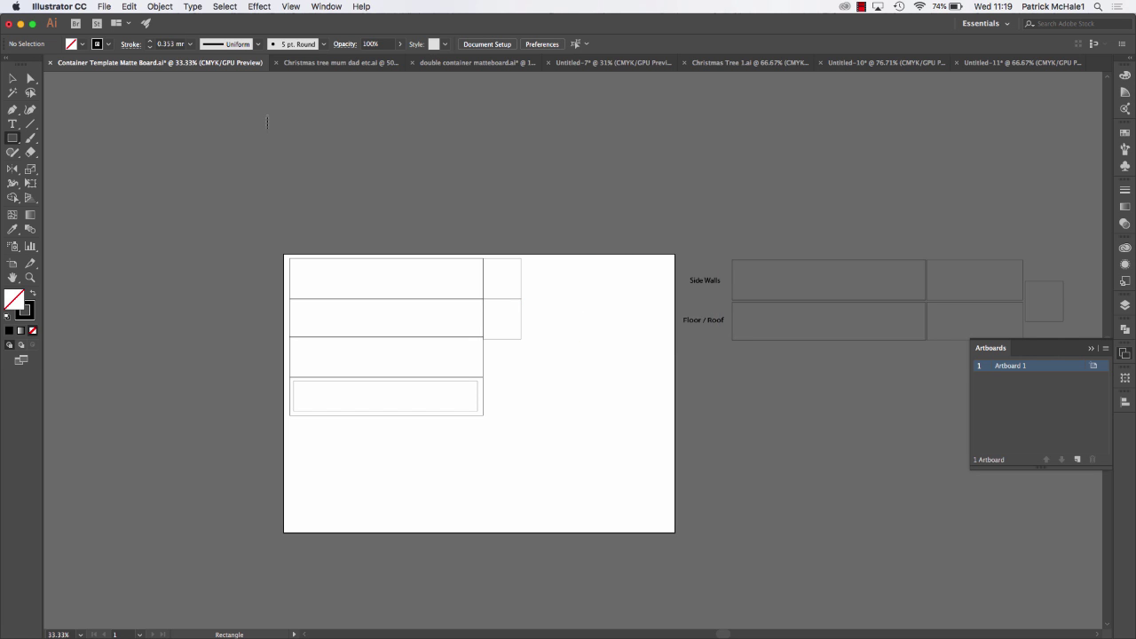
- Recheck the container arrangement in the SketchUp model and return to the Illustrator template
key(super+Tab)
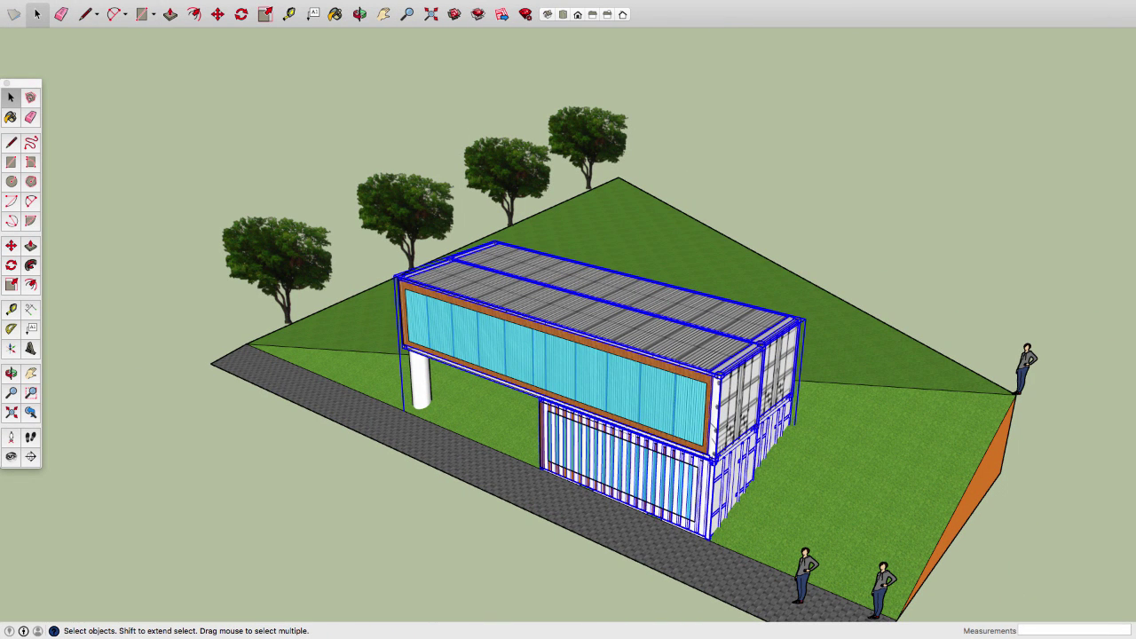
key(super+Tab)
- Copy the two short rectangles and the end panel from the reference set outside the artboard, and place the copies in its empty lower-right area
scroll(942, 441, right, 3)
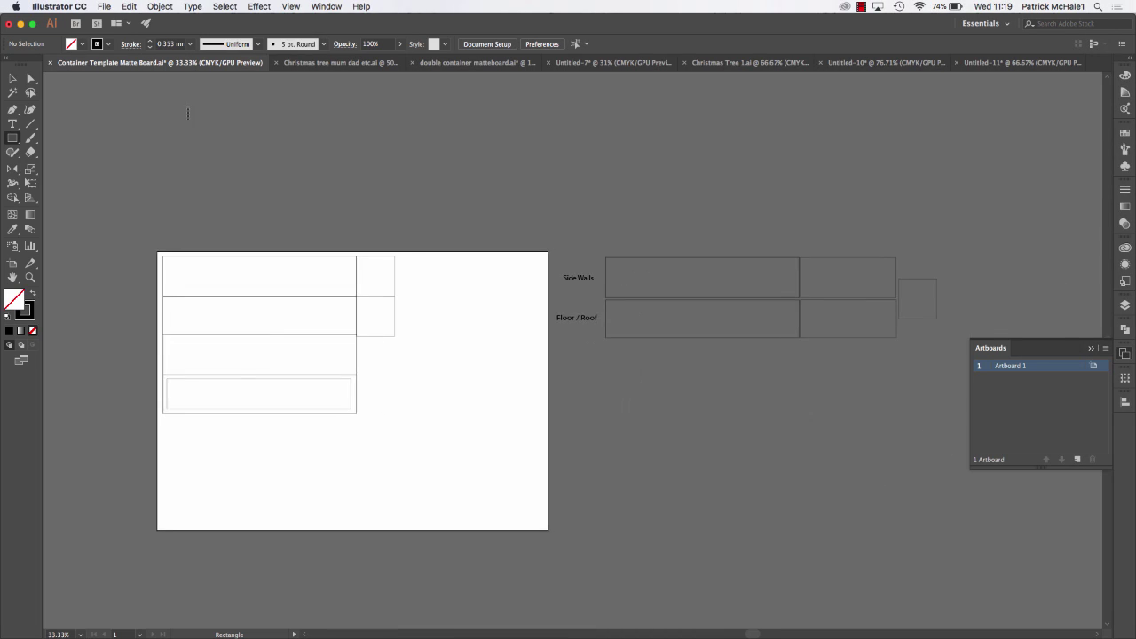
click(13, 79)
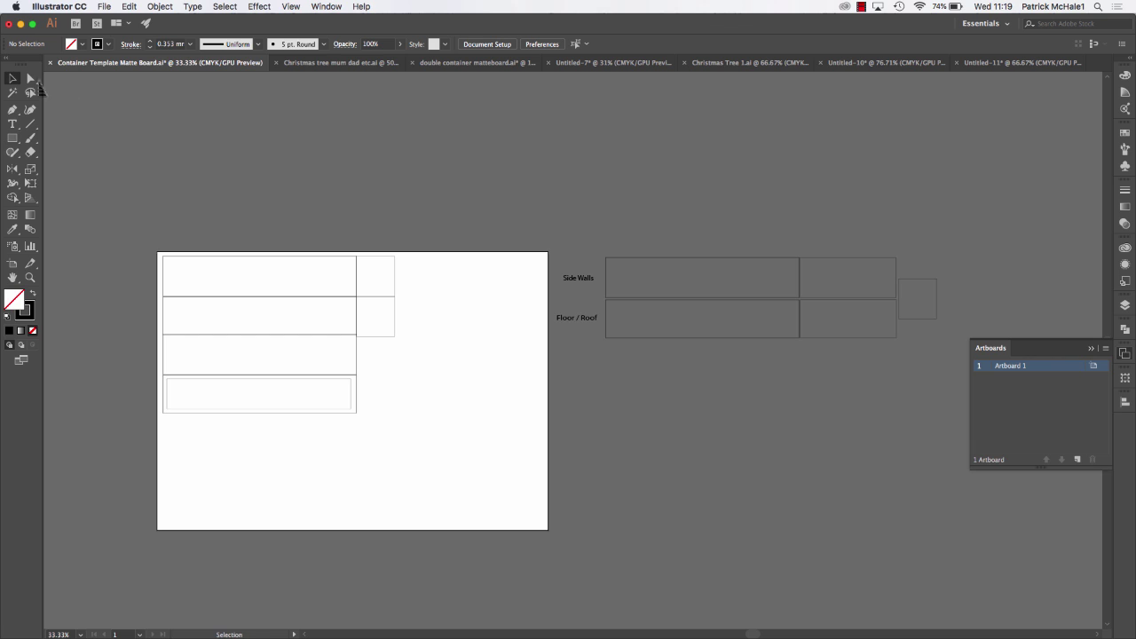
drag(941, 362, 802, 228)
click(952, 376)
drag(952, 366, 814, 224)
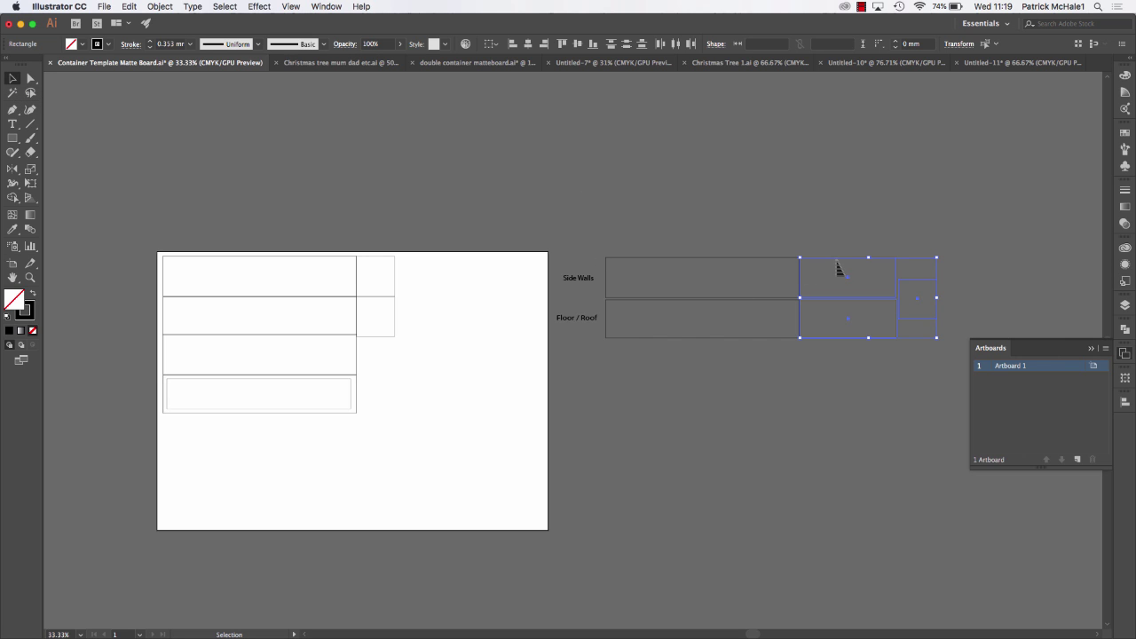
key(super+c)
key(super+v)
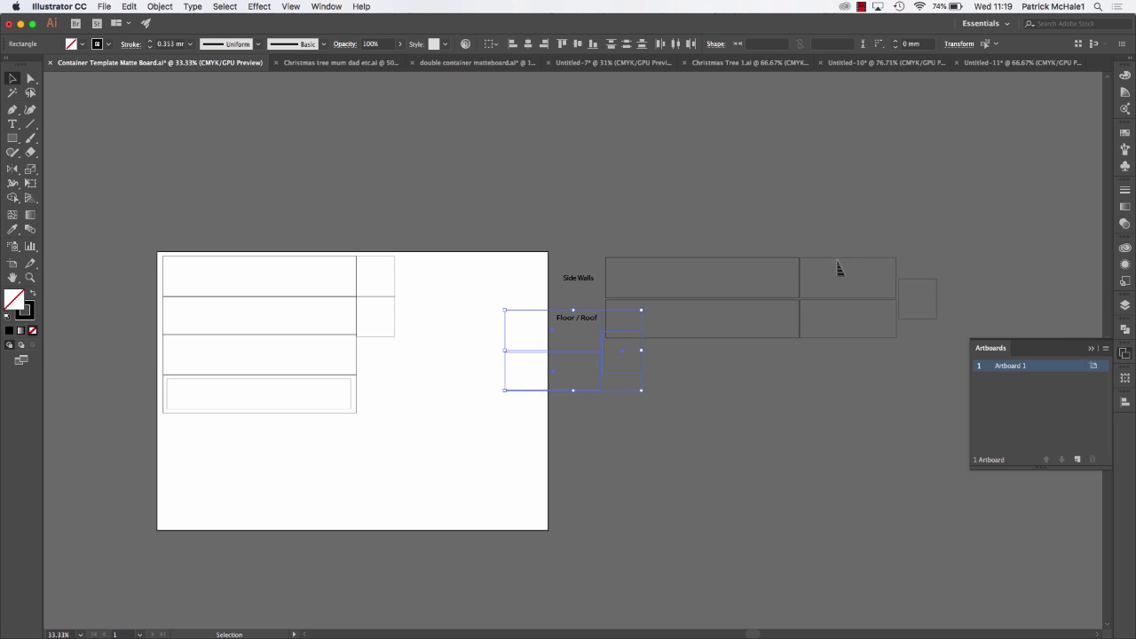
drag(538, 321, 411, 414)
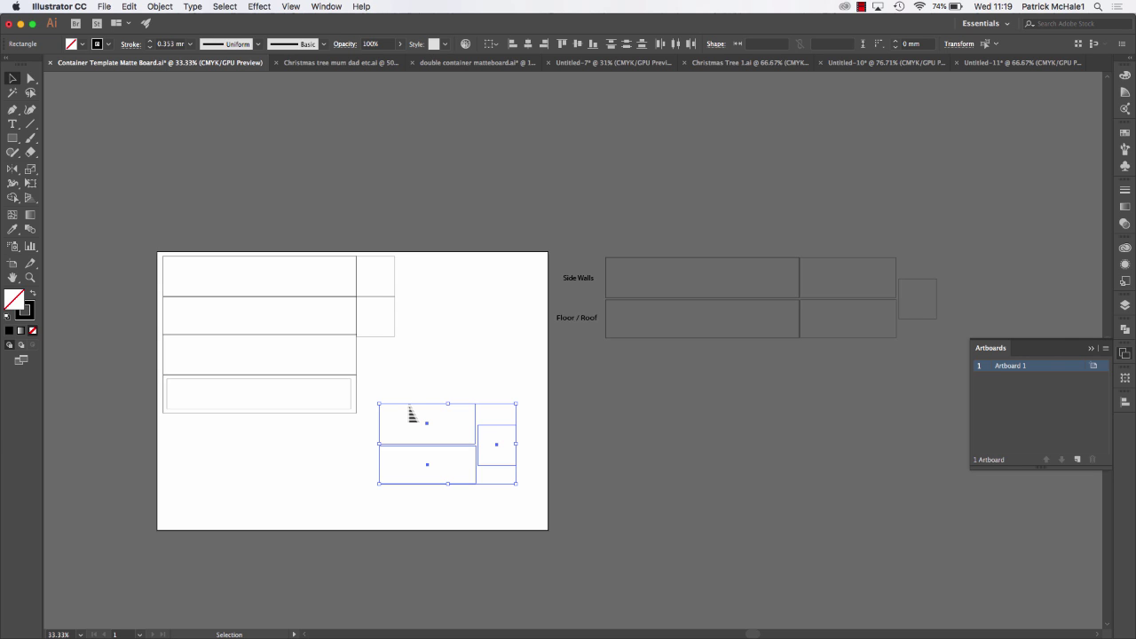
click(513, 365)
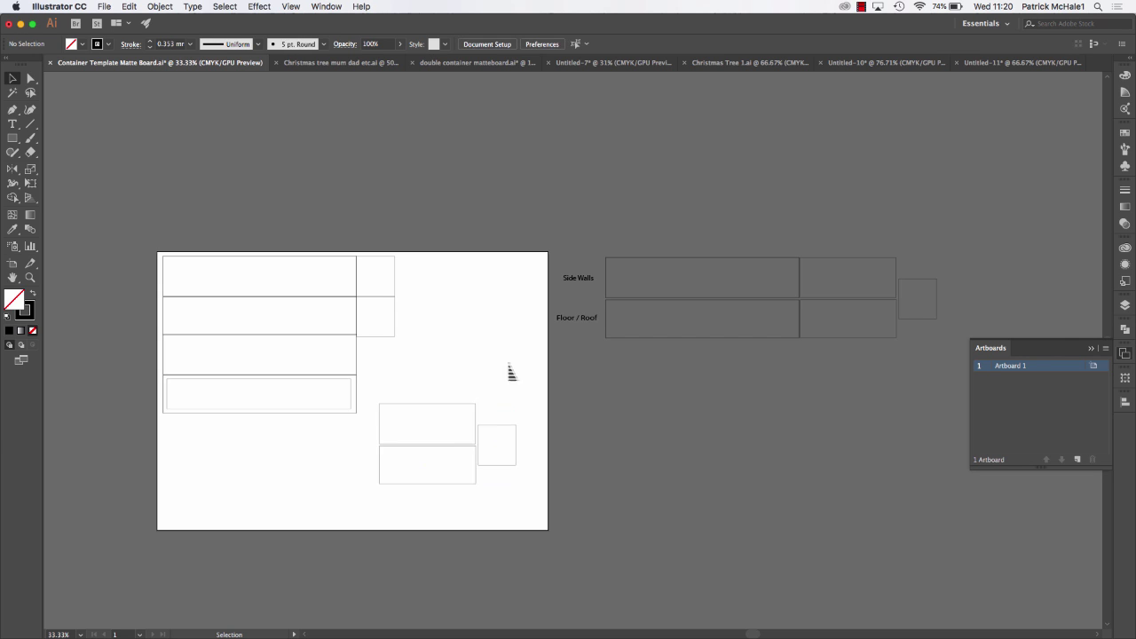
- Nudge the pasted lower short rectangle until it shares the upper one's bottom edge and its ends line up
click(441, 458)
key(super+equal)
key(super+equal)
key(super+equal)
key(super+equal)
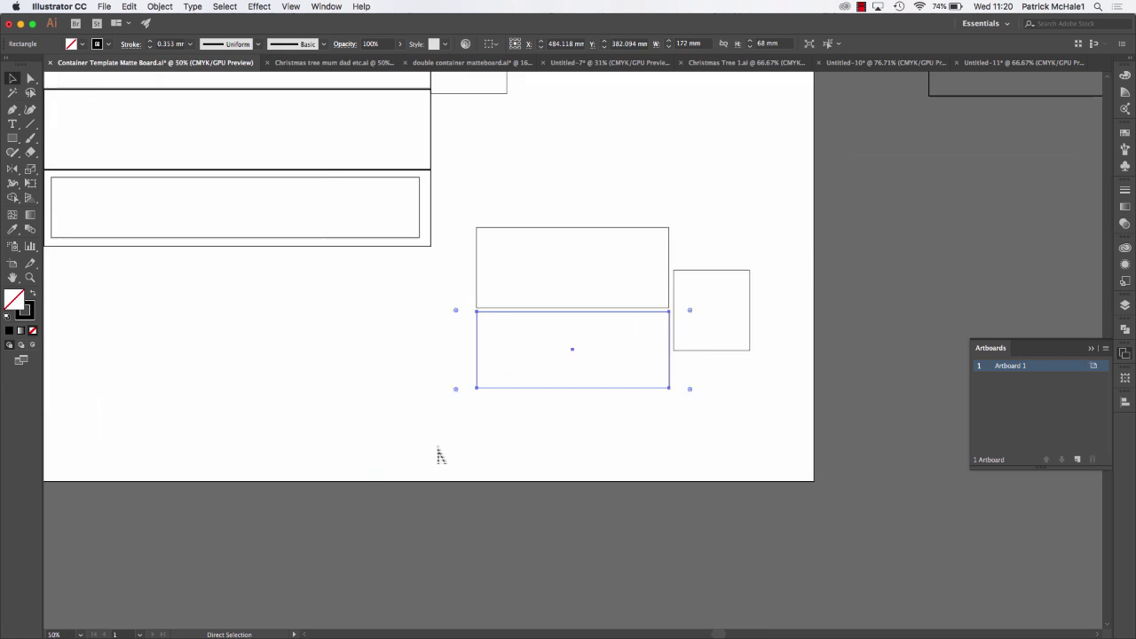
key(Up)
key(Up)
key(Up)
key(Up)
key(Up)
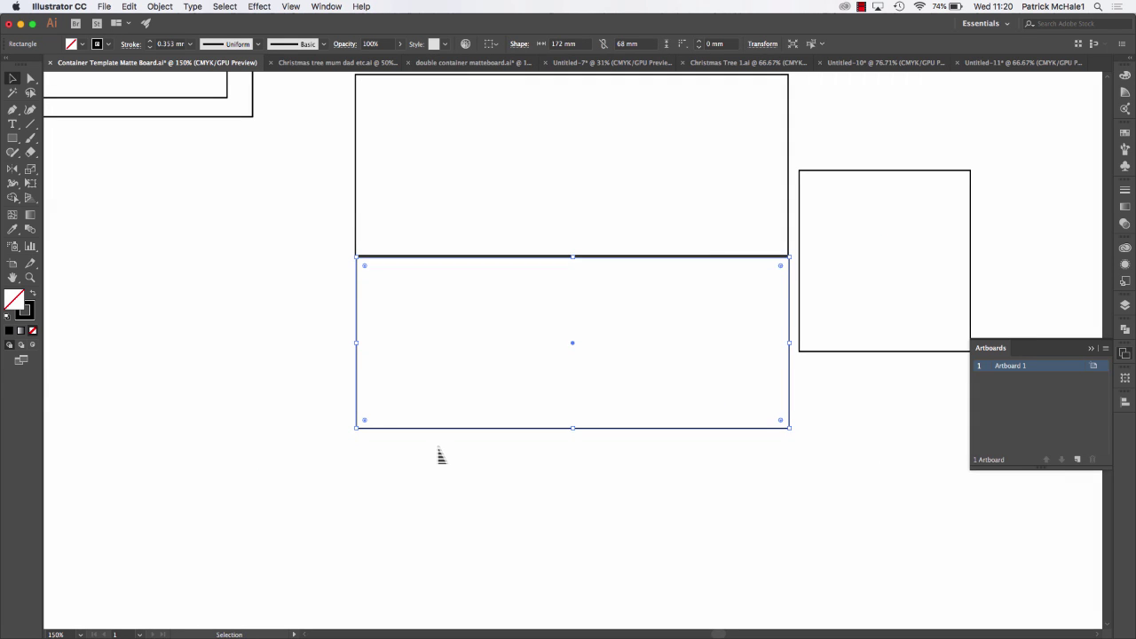
click(846, 388)
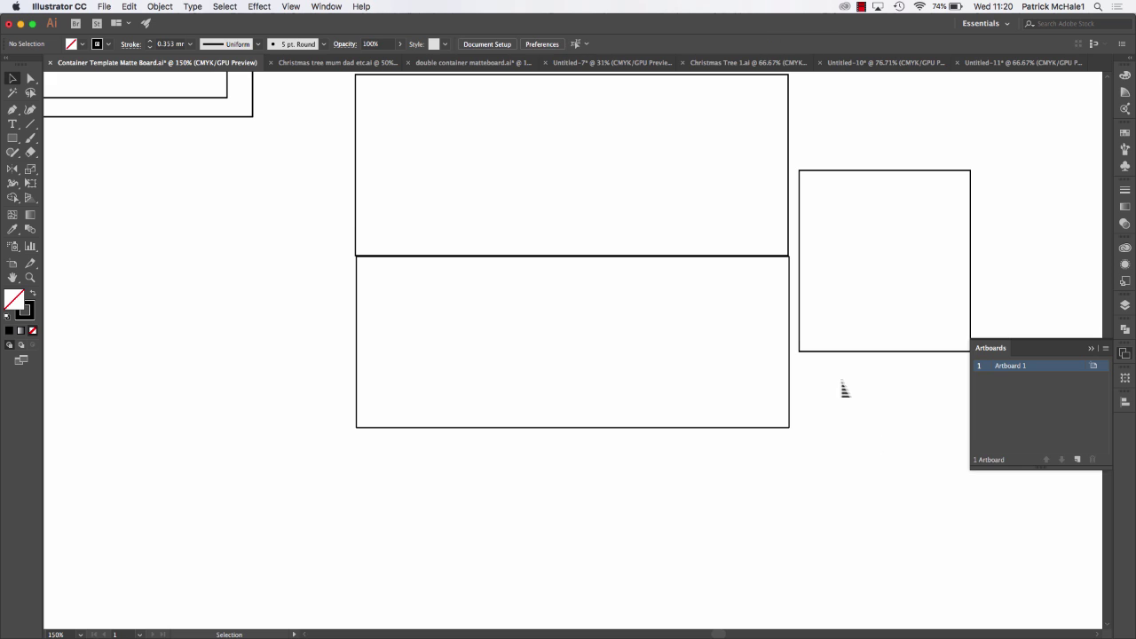
click(791, 387)
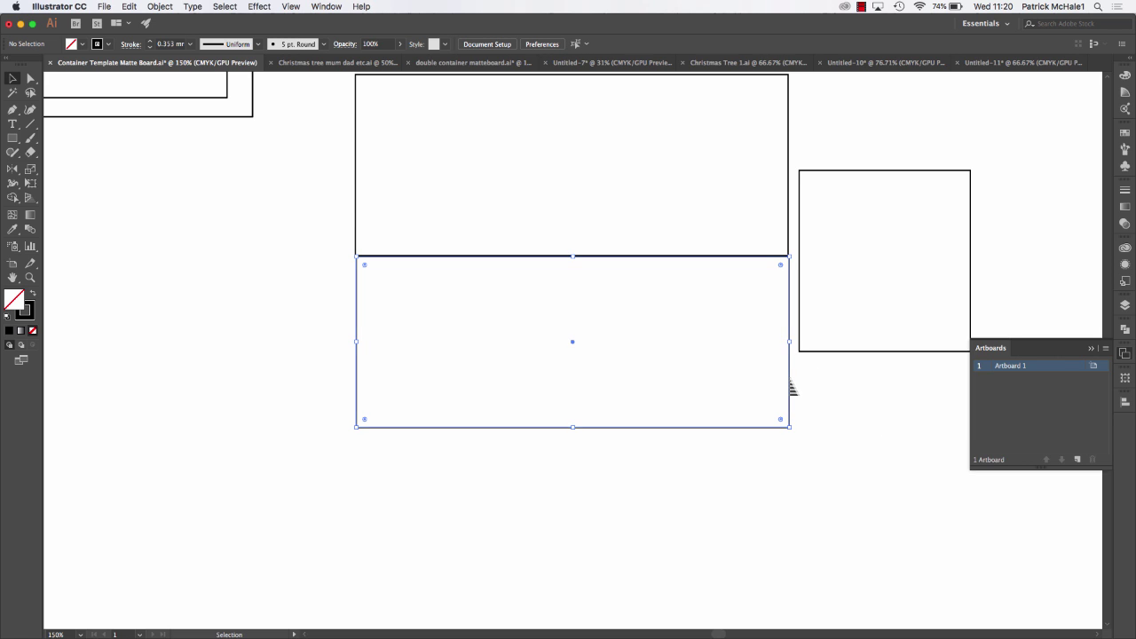
click(845, 402)
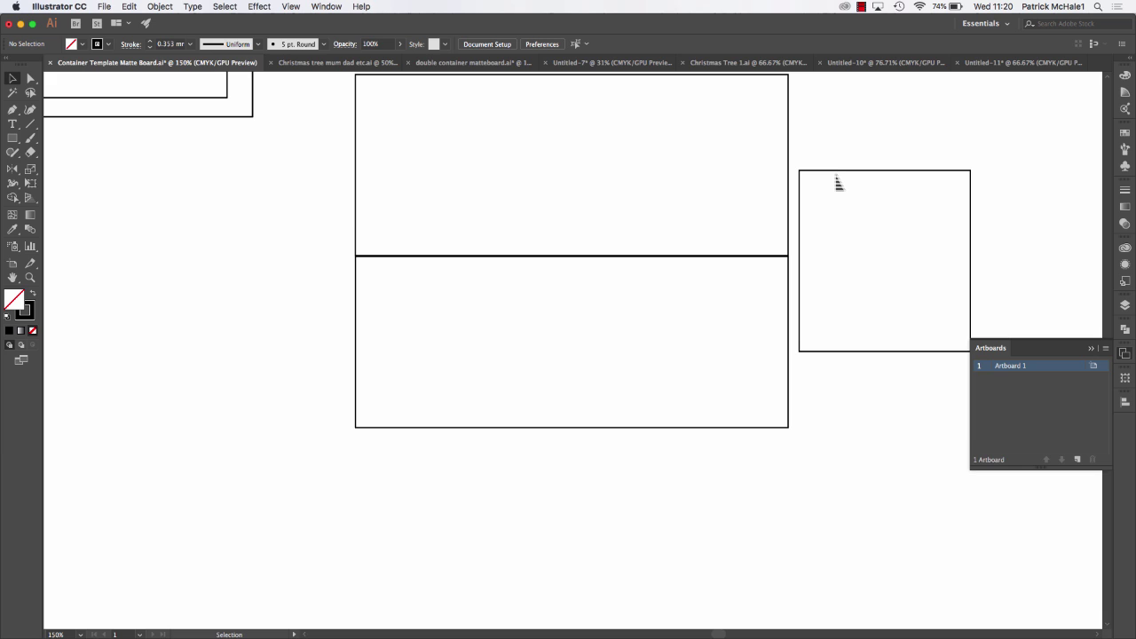
- Move the short set's end panel until it adjoins the right edge of the upper short rectangle with their top edges level
click(839, 180)
key(Up)
key(Up)
key(Up)
key(Up)
key(Up)
key(Up)
key(Up)
key(Up)
key(Up)
key(Up)
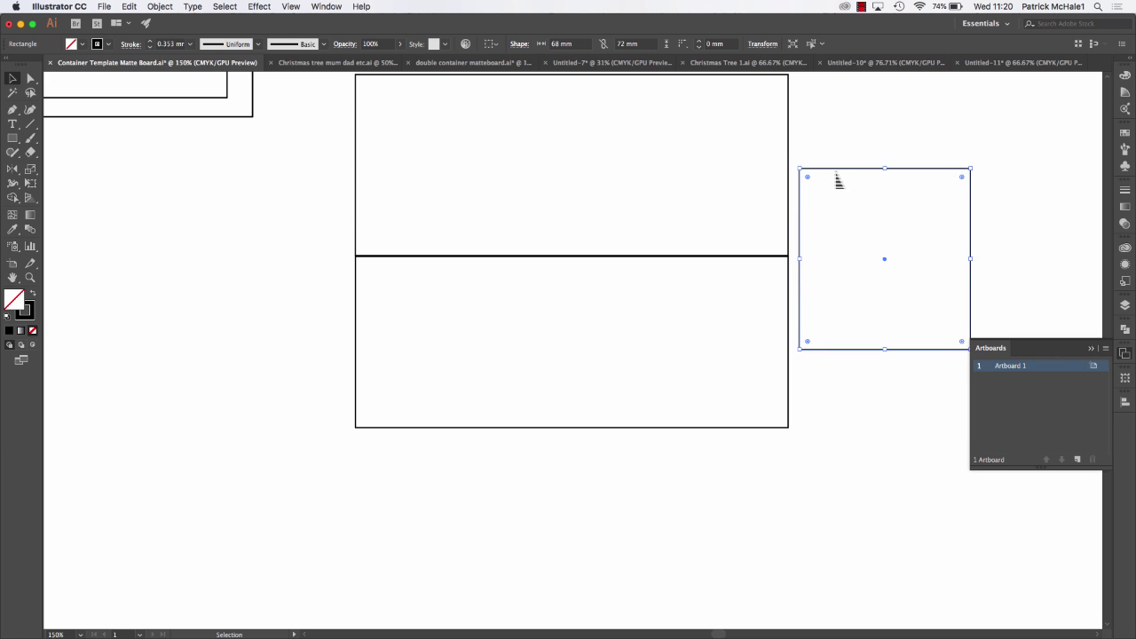
key(Up)
key(Up)
key(Up)
key(Up)
key(Up)
key(Up)
key(Up)
key(Up)
key(Up)
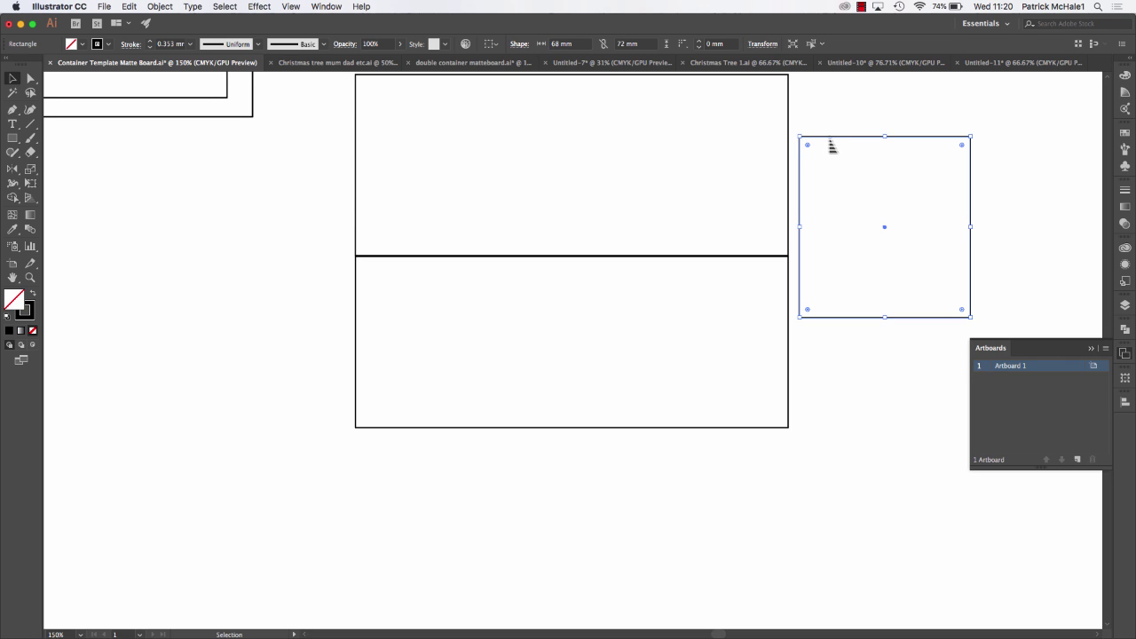
click(827, 105)
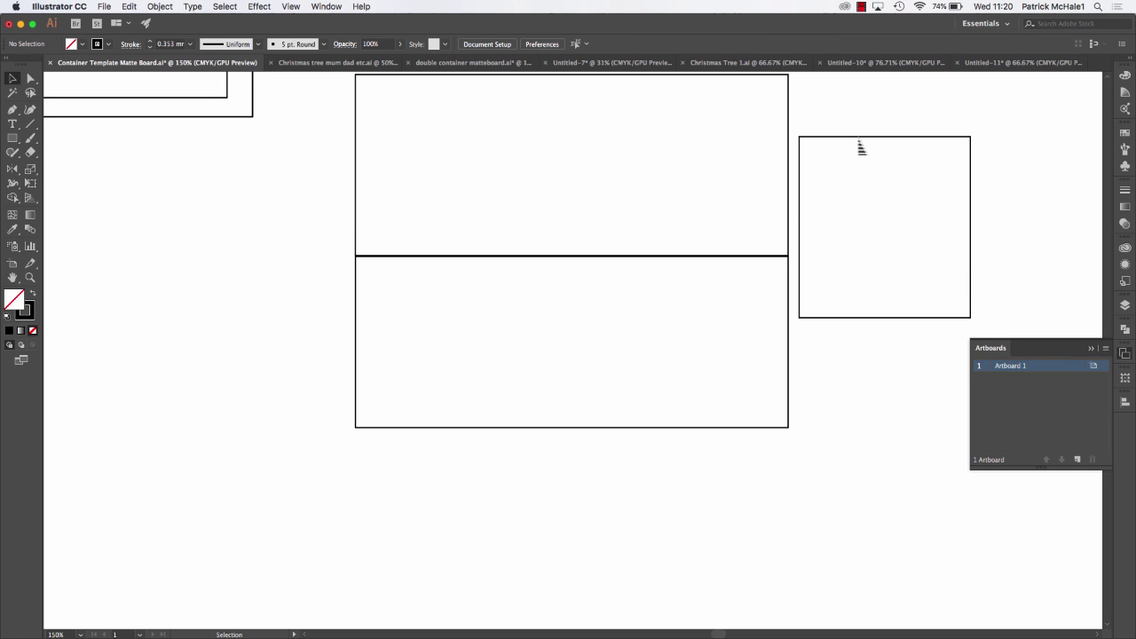
drag(857, 145, 847, 186)
click(851, 163)
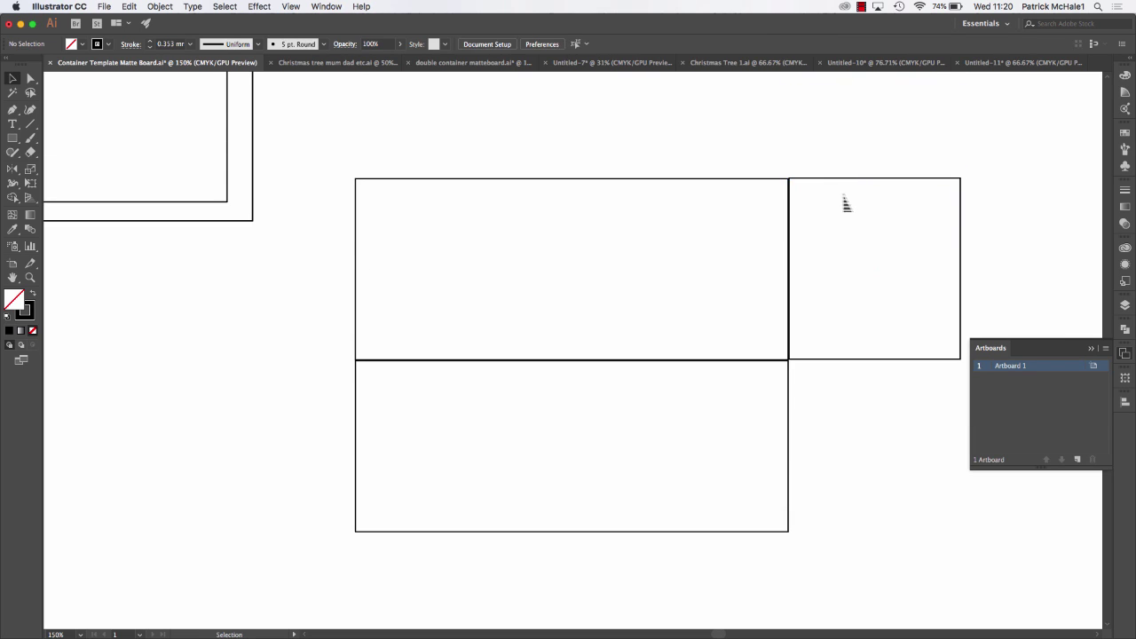
- Duplicate the two short rectangles together with their attached end panel
right_click(826, 365)
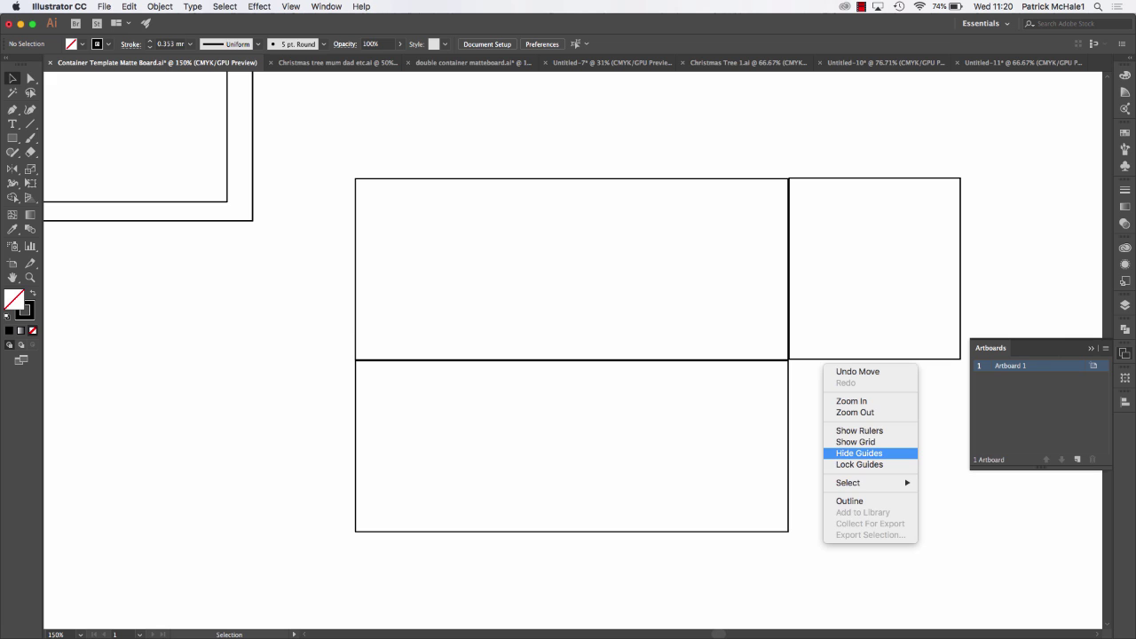
click(859, 453)
drag(287, 138, 977, 593)
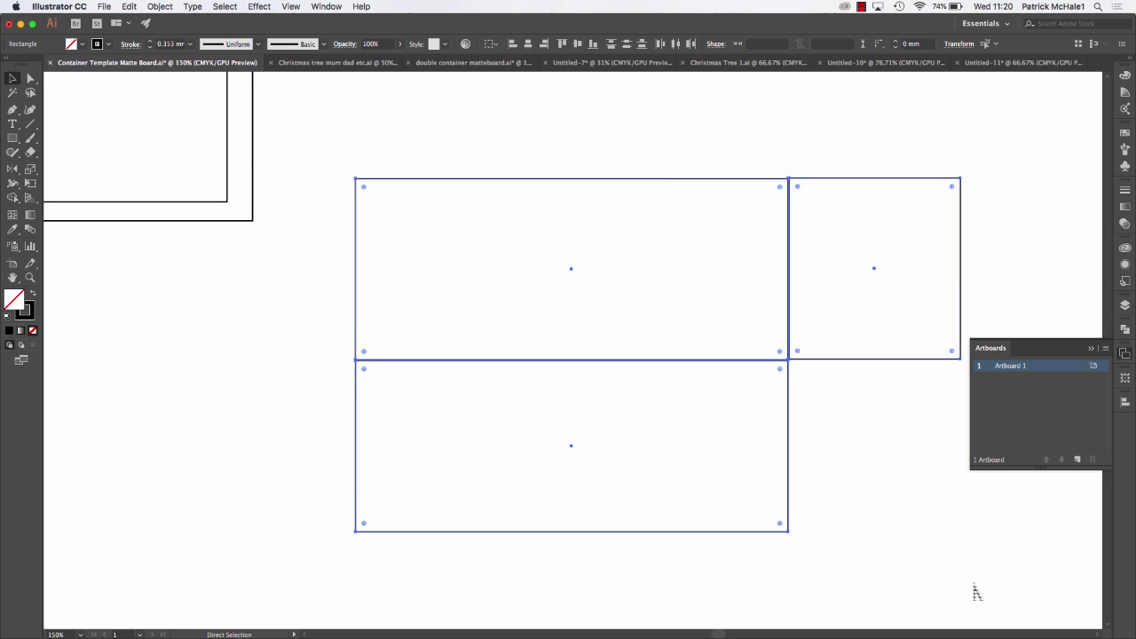
key(super+v)
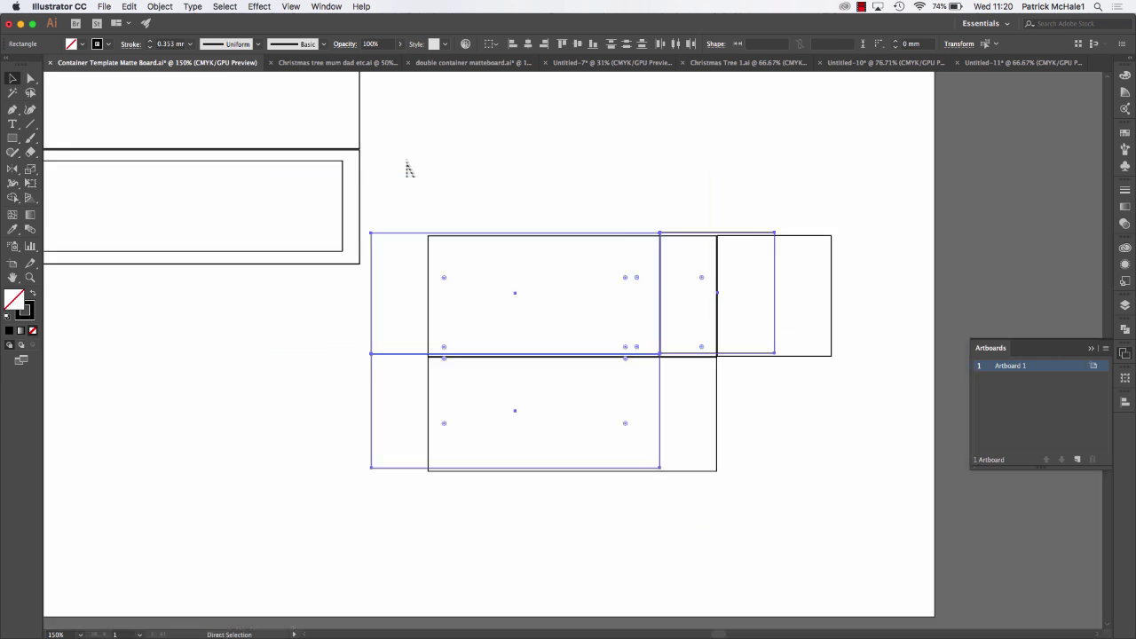
key(super+minus)
key(super+minus)
key(super+minus)
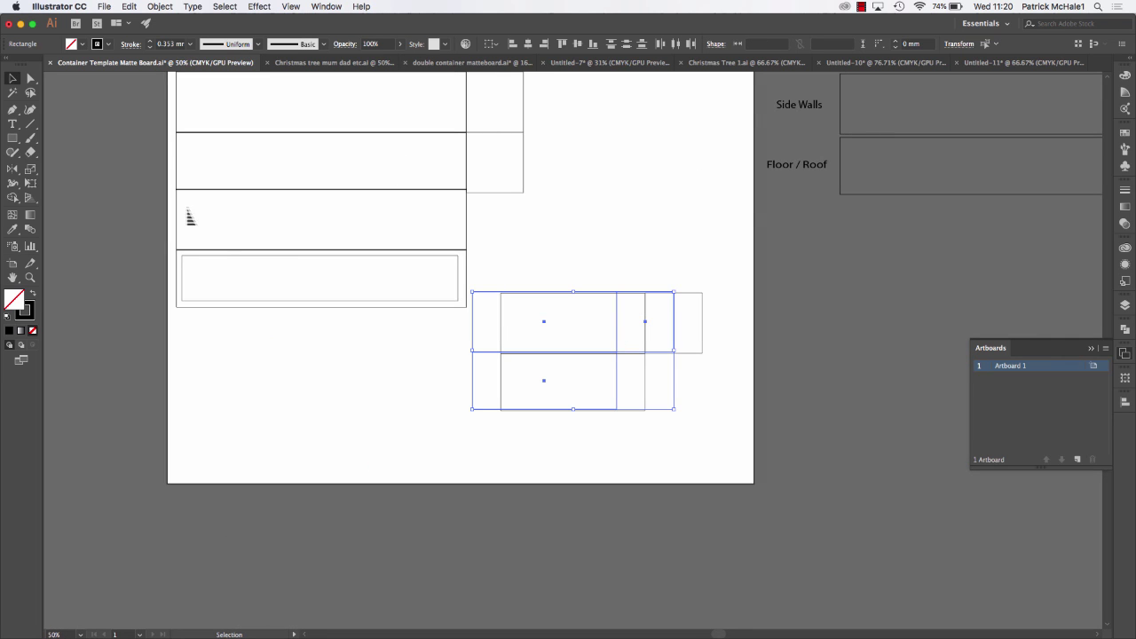
click(491, 303)
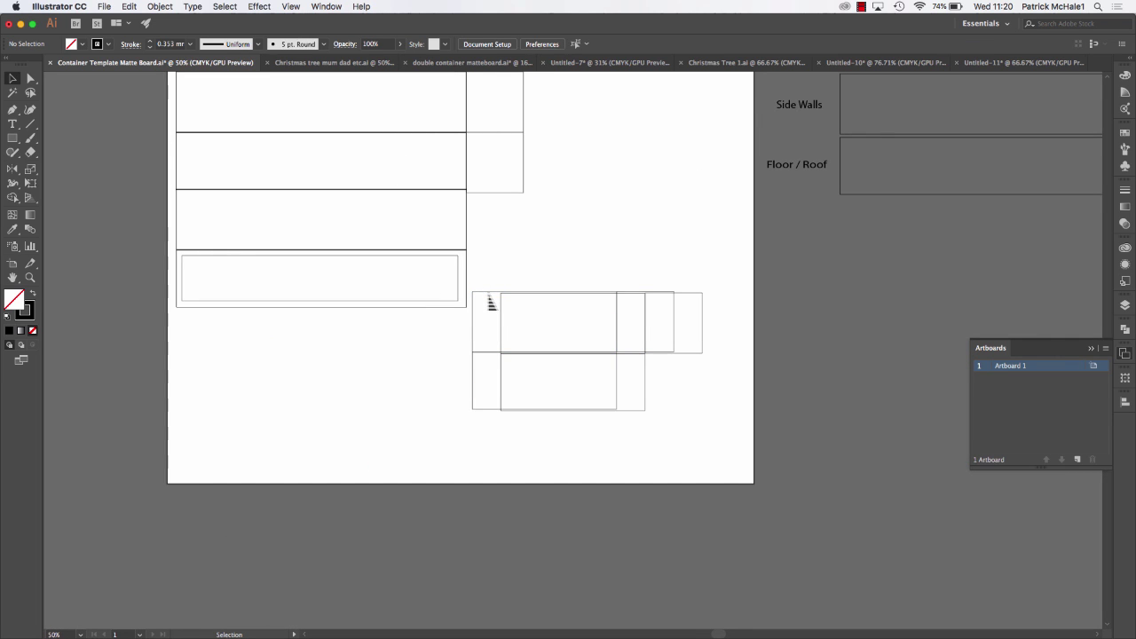
click(491, 303)
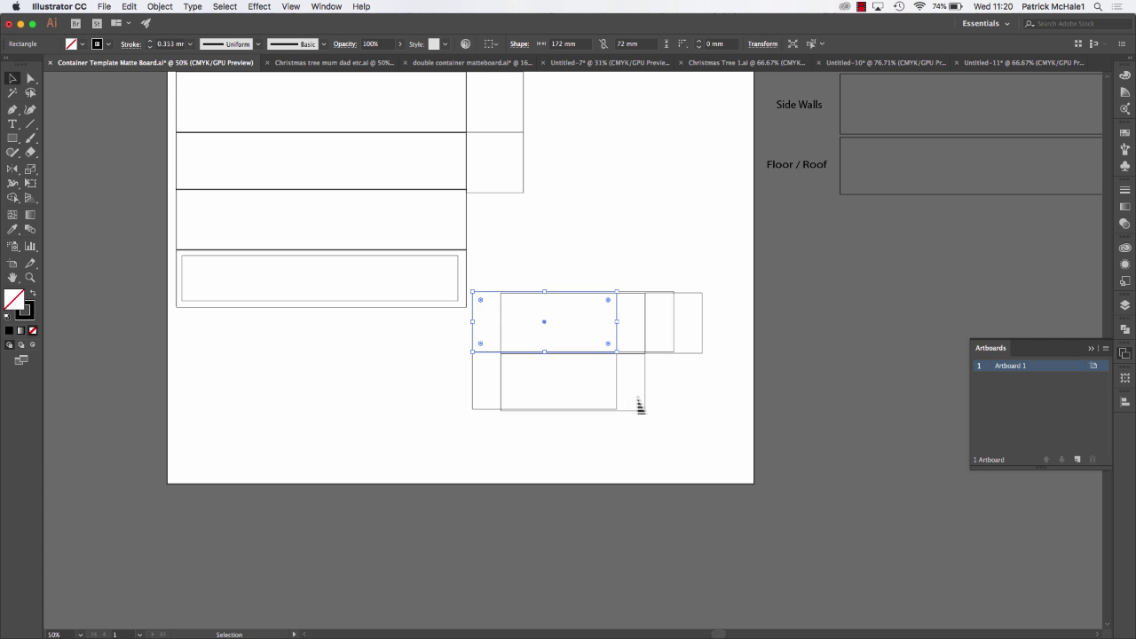
key(super+z)
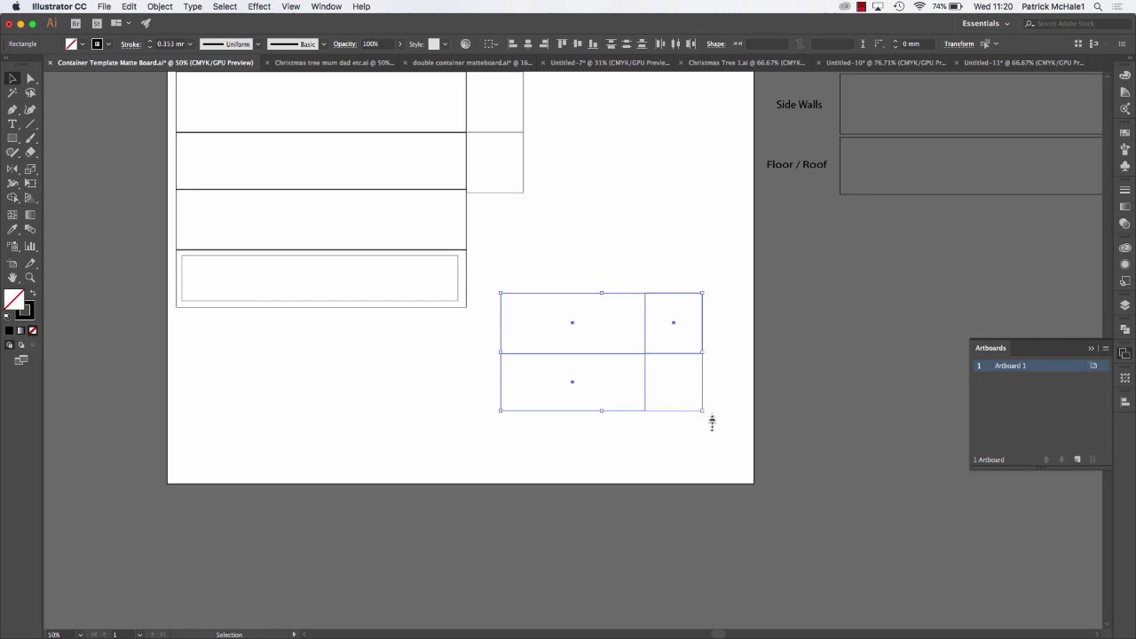
key(super+shift+z)
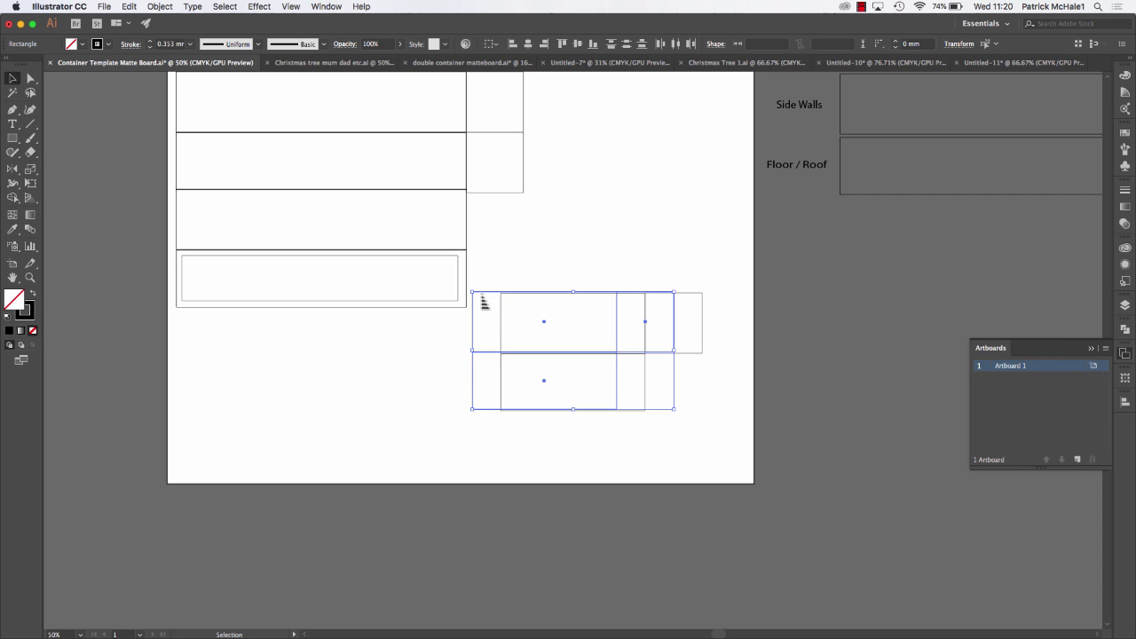
- Move the duplicated set against the right edge of the long container's end panels and stack the original set directly beneath it
drag(484, 303, 551, 108)
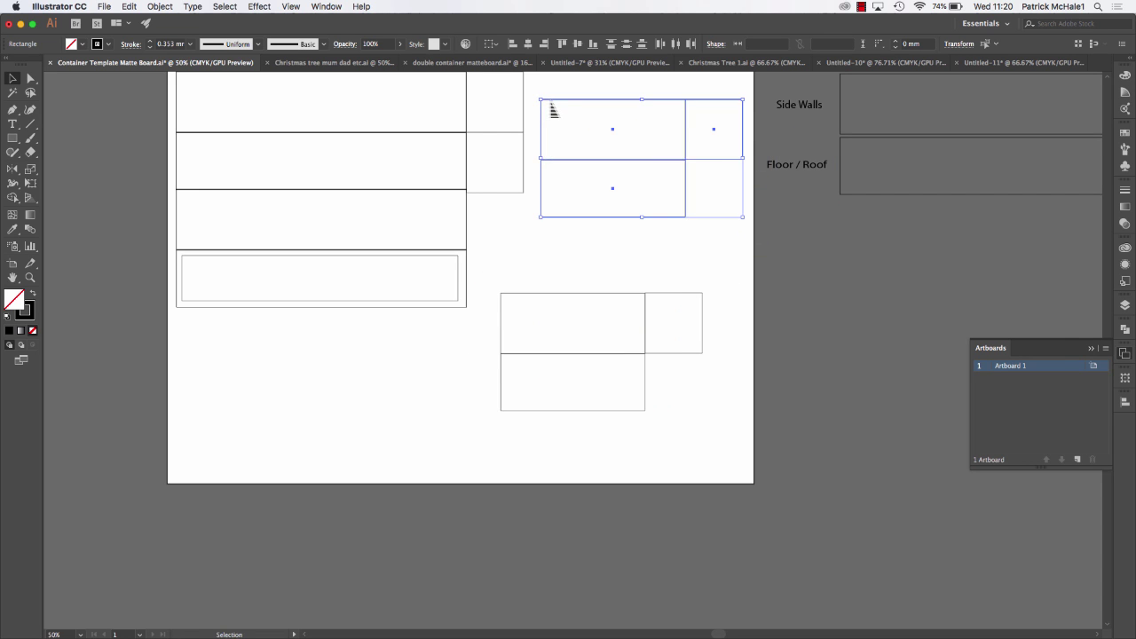
scroll(553, 110, up, 5)
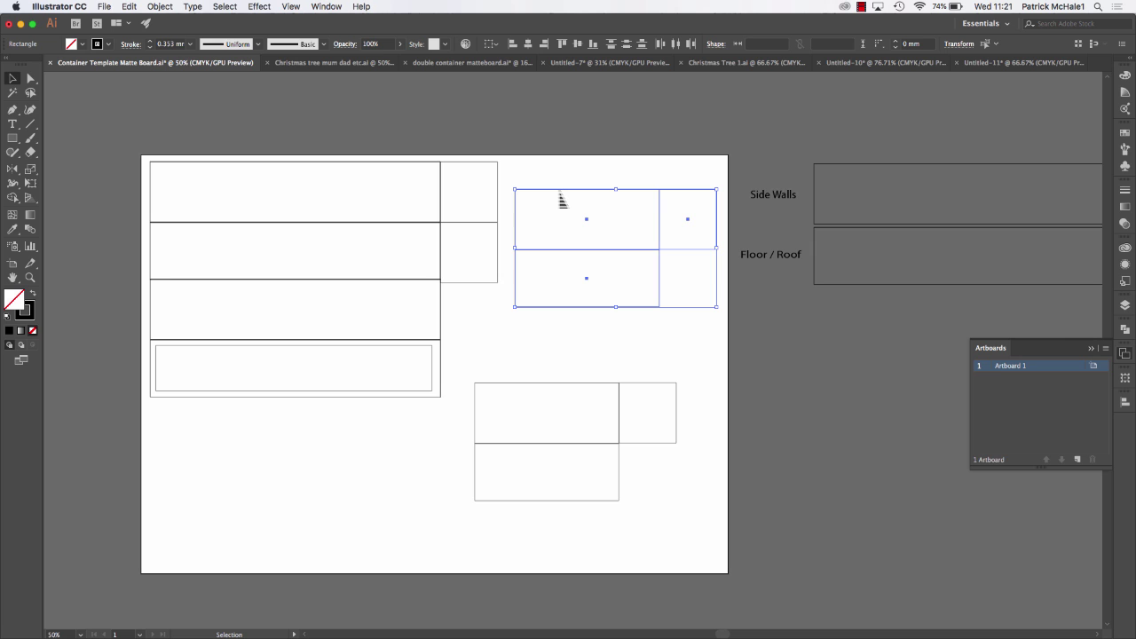
click(548, 190)
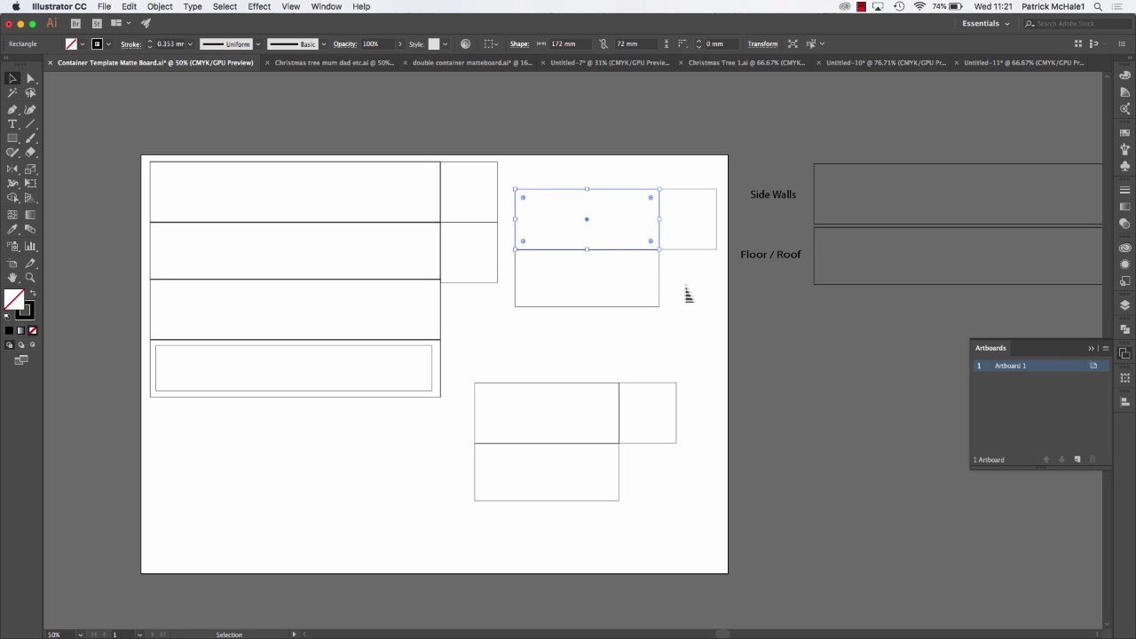
drag(719, 315, 515, 172)
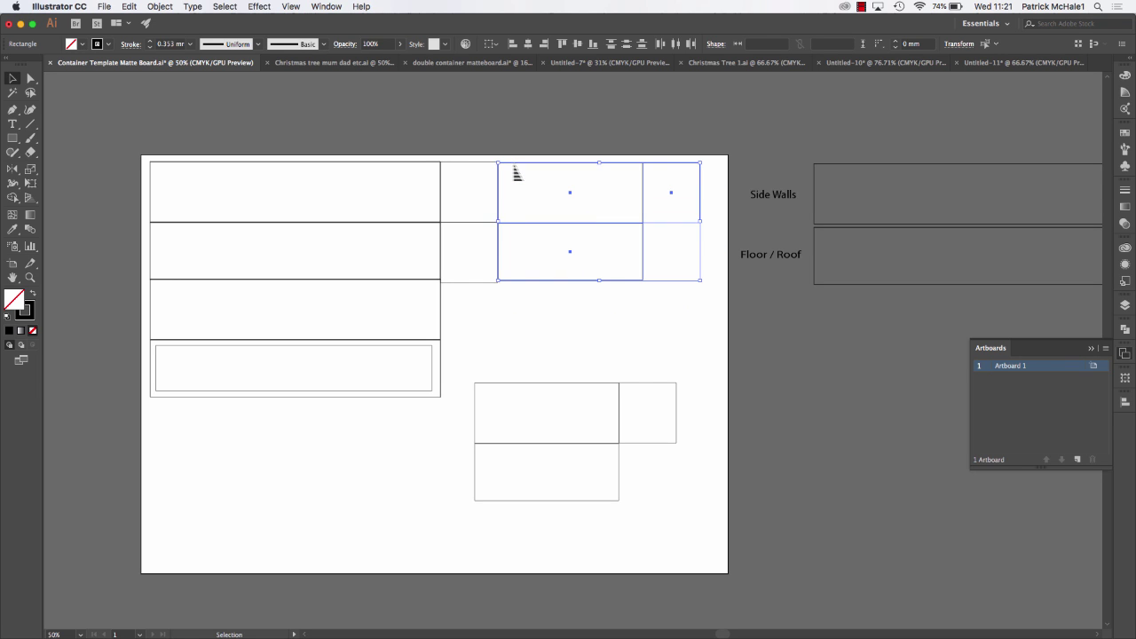
click(712, 537)
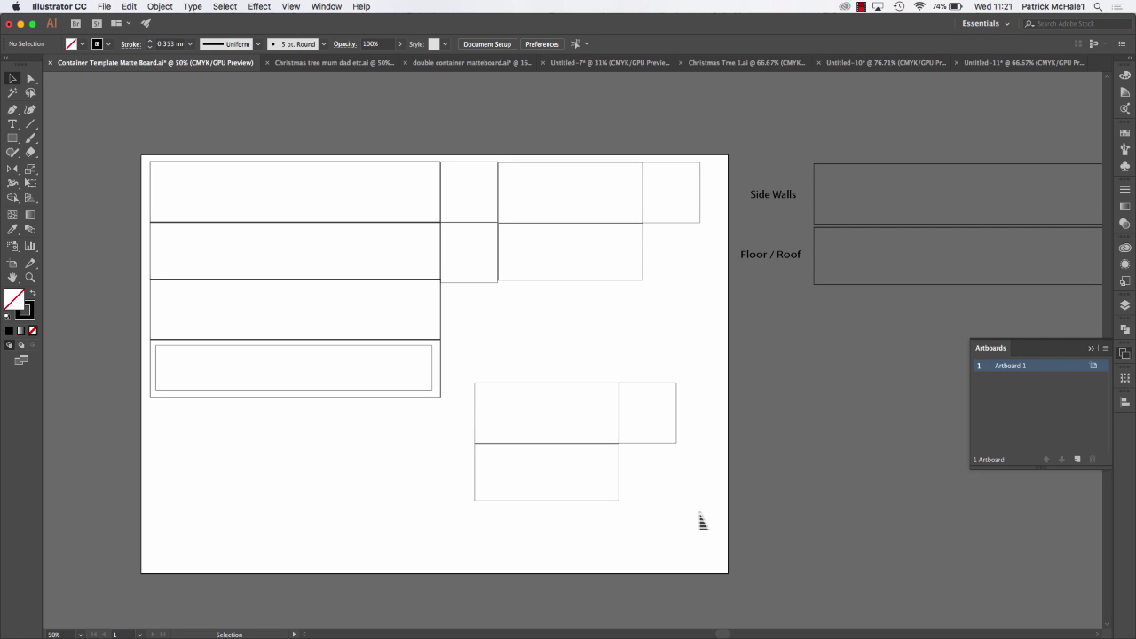
drag(696, 513, 516, 292)
click(563, 507)
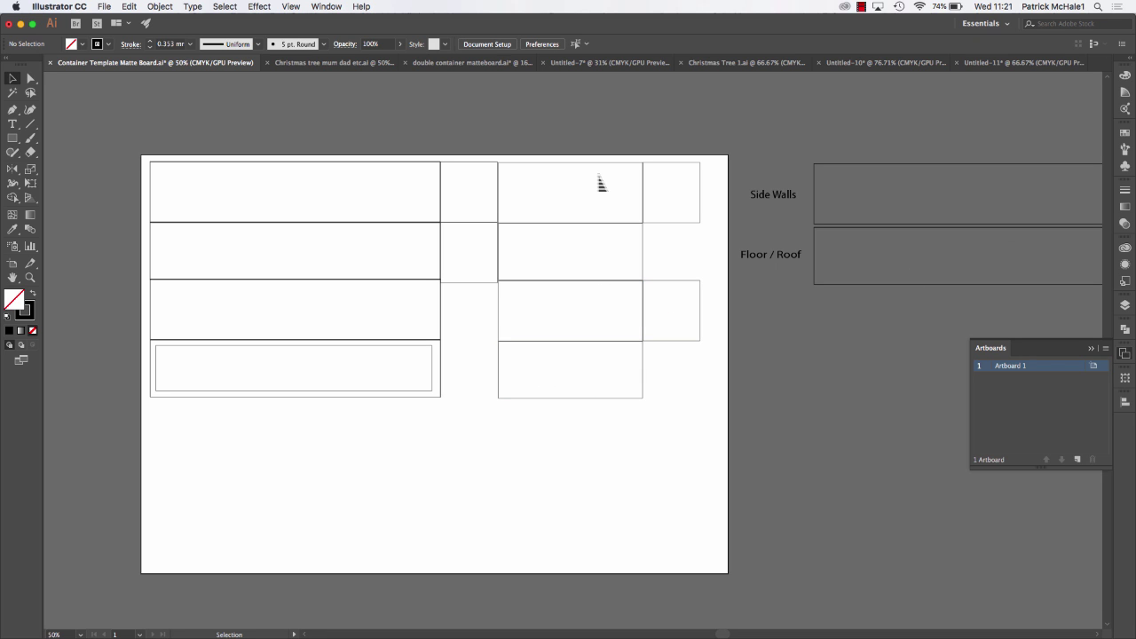
key(super+minus)
key(super+minus)
key(super+equal)
key(super+equal)
key(super+equal)
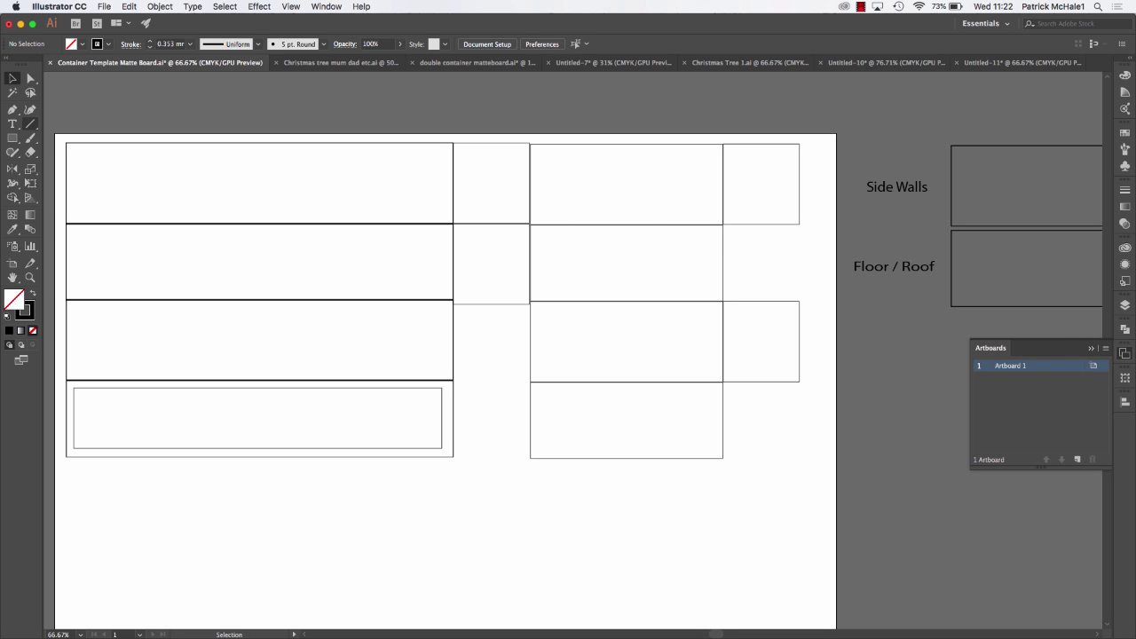
click(13, 124)
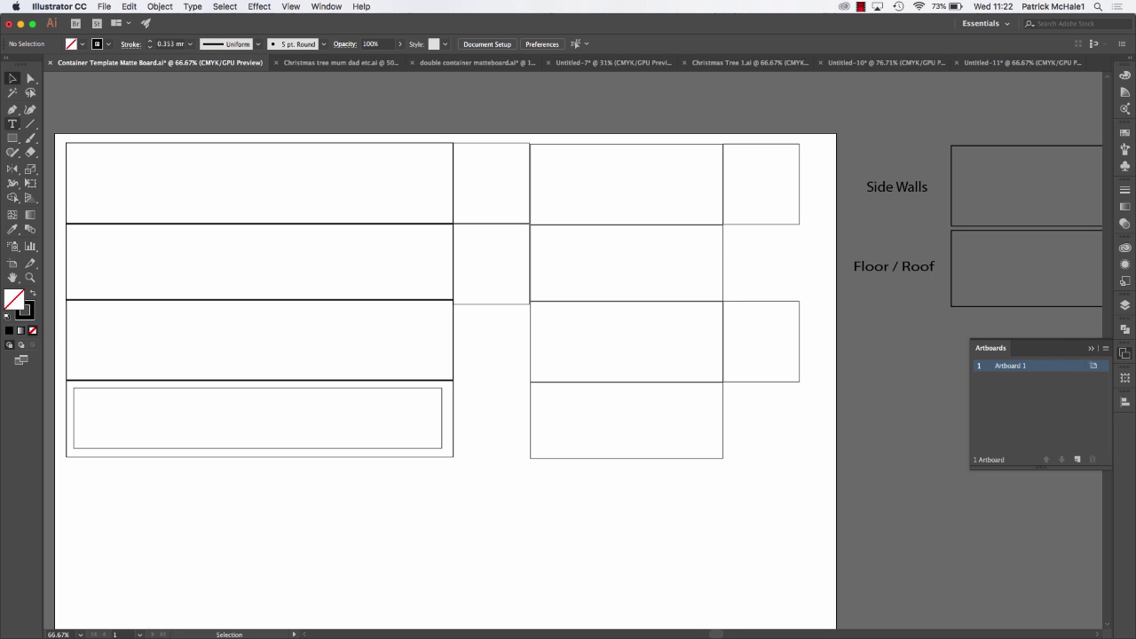
click(552, 551)
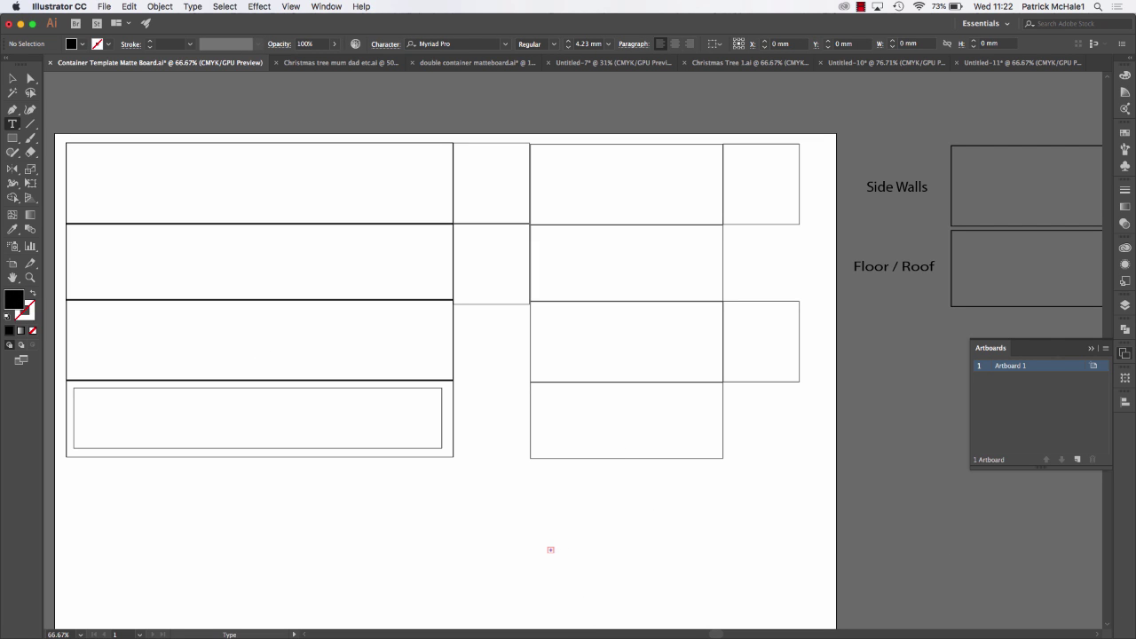
key(super+equal)
key(super+equal)
key(super+equal)
key(super+equal)
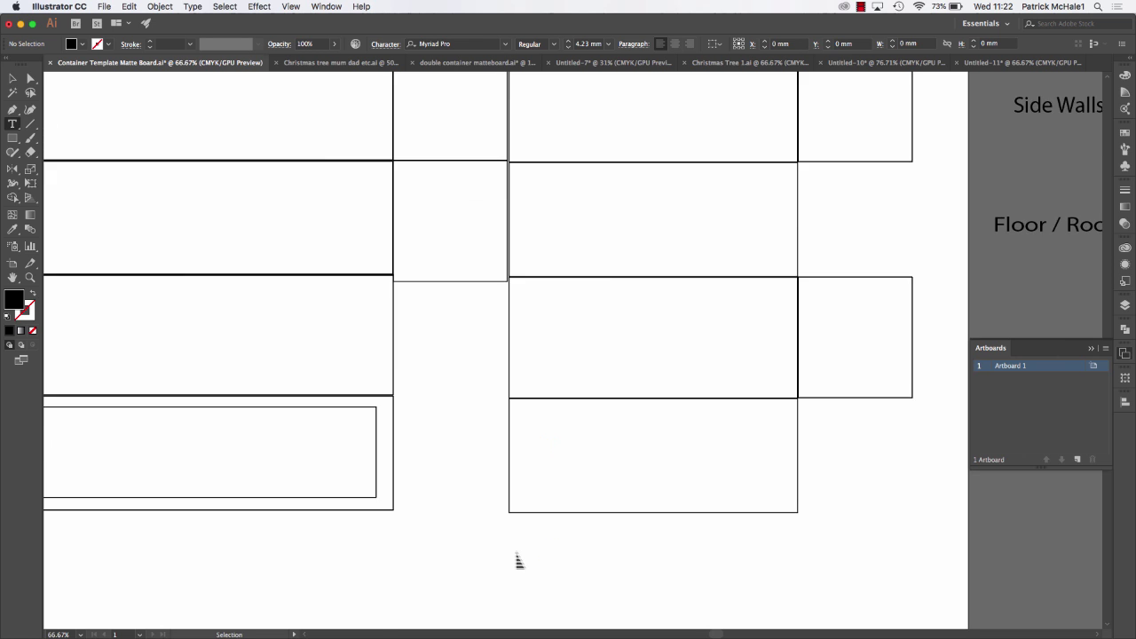
scroll(518, 556, down, 10)
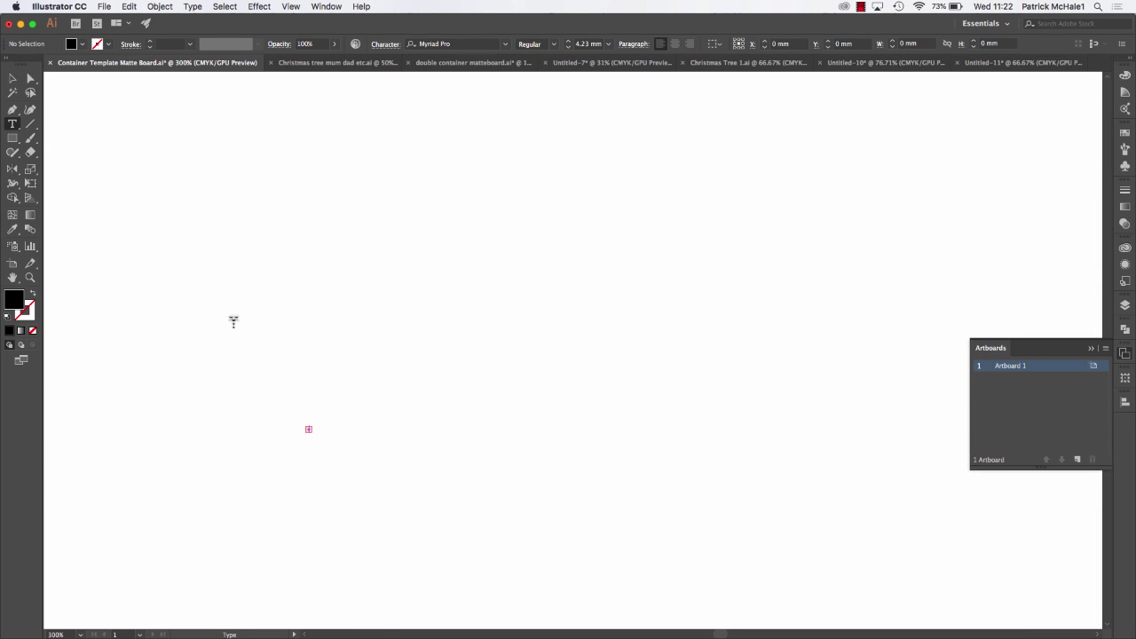
key(super+a)
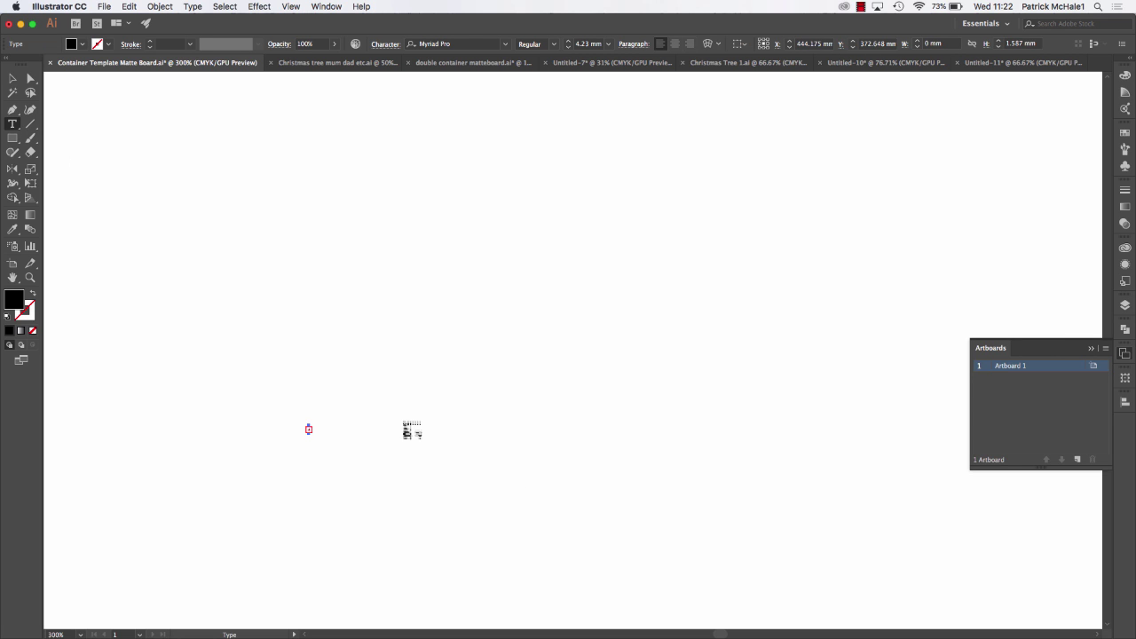
key(shift+p)
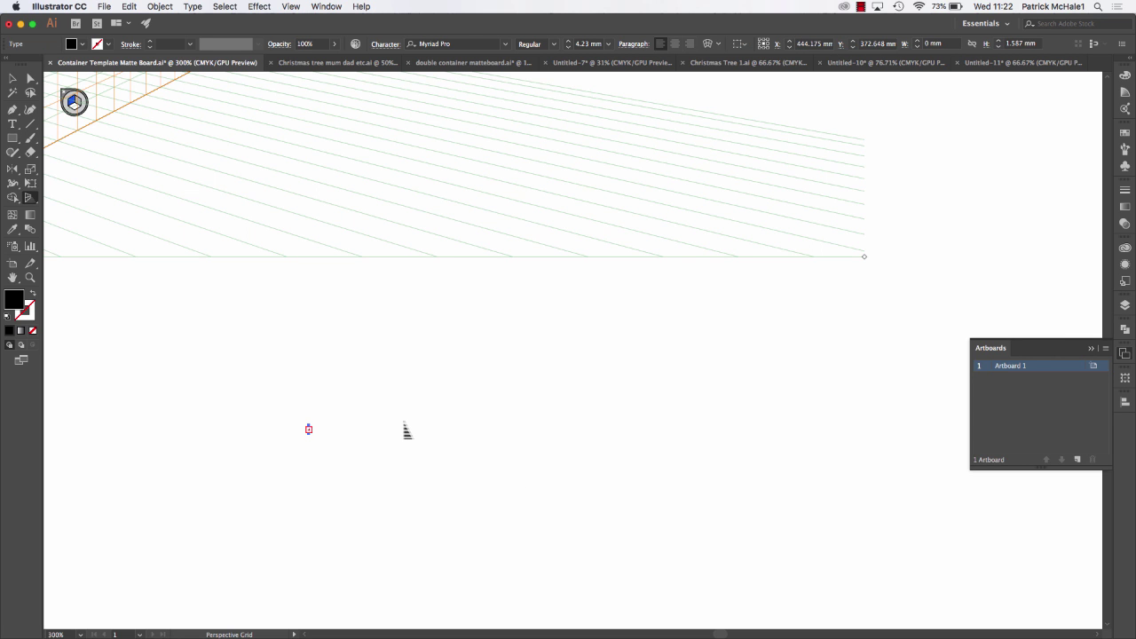
key(super+shift+a)
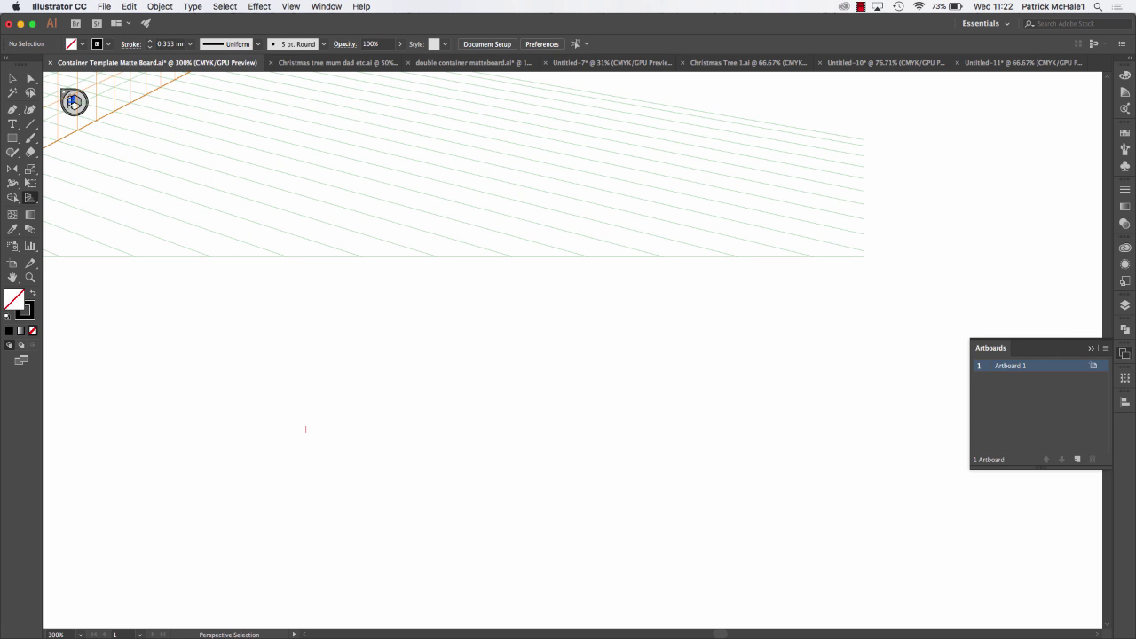
click(66, 93)
scroll(225, 213, up, 3)
scroll(225, 213, left, 2)
scroll(225, 213, down, 10)
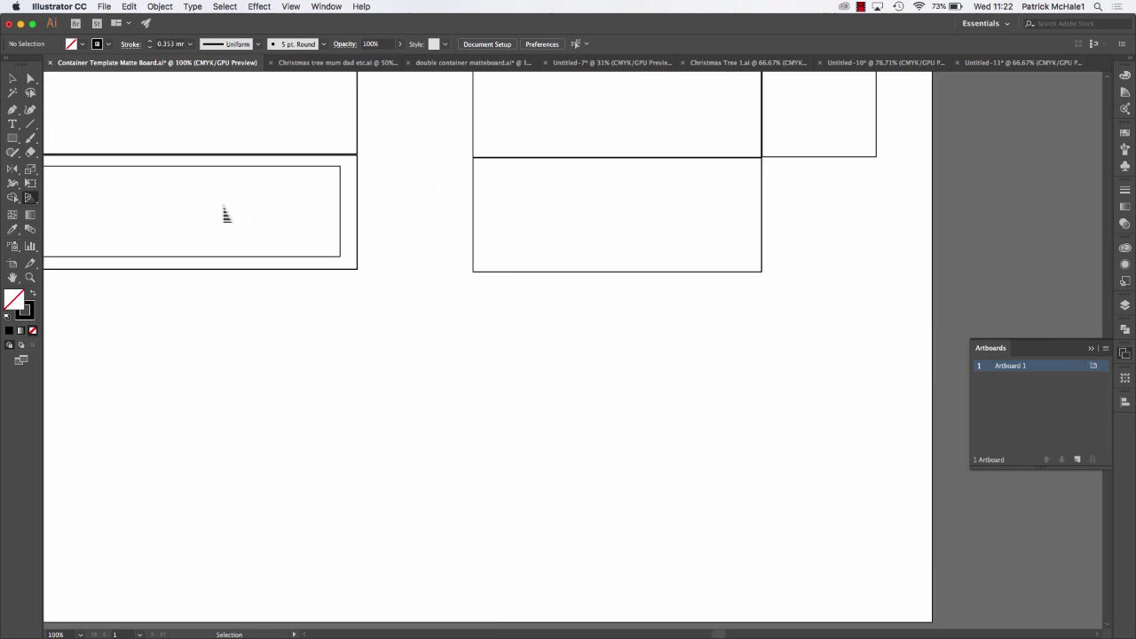
scroll(225, 214, up, 2)
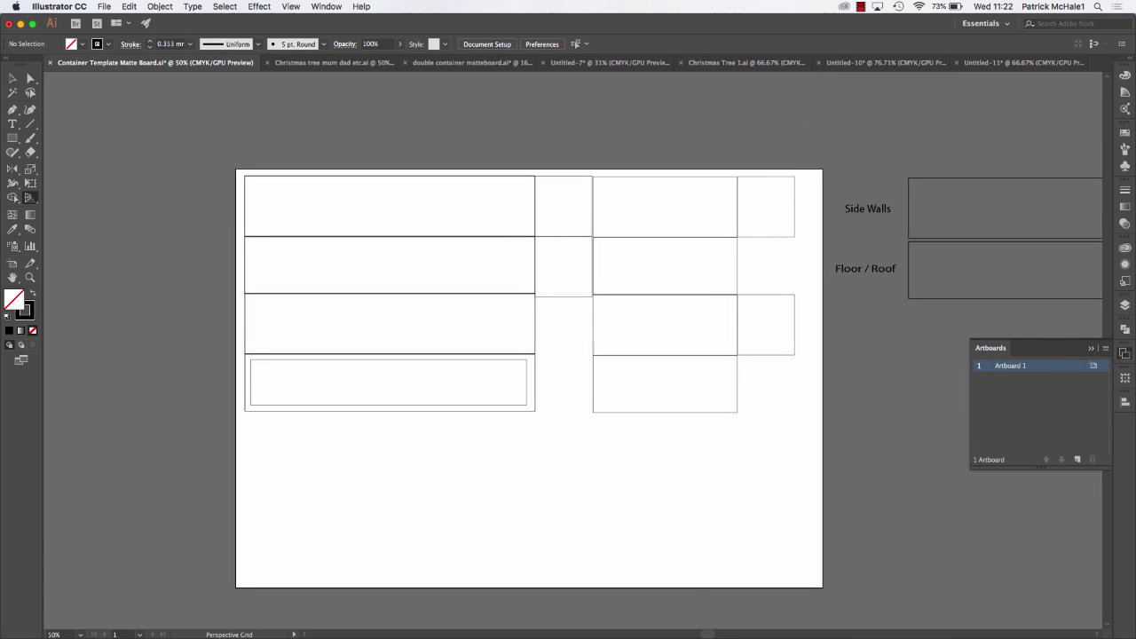
- Add the text "PM" at a 25 mm font size in the empty area below the panels
click(12, 124)
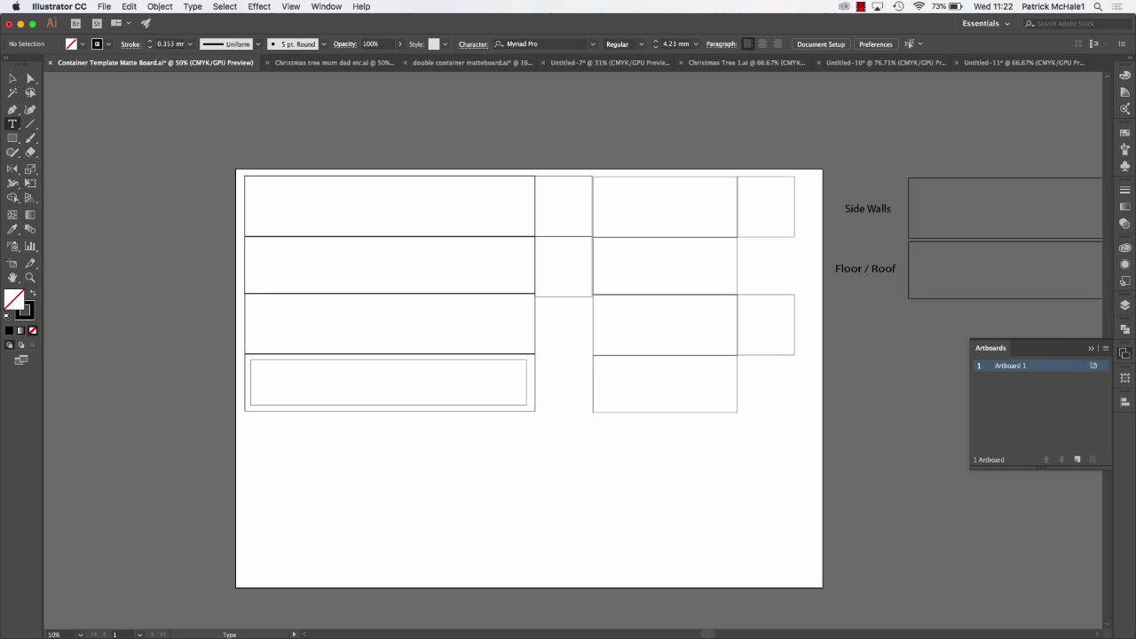
click(696, 43)
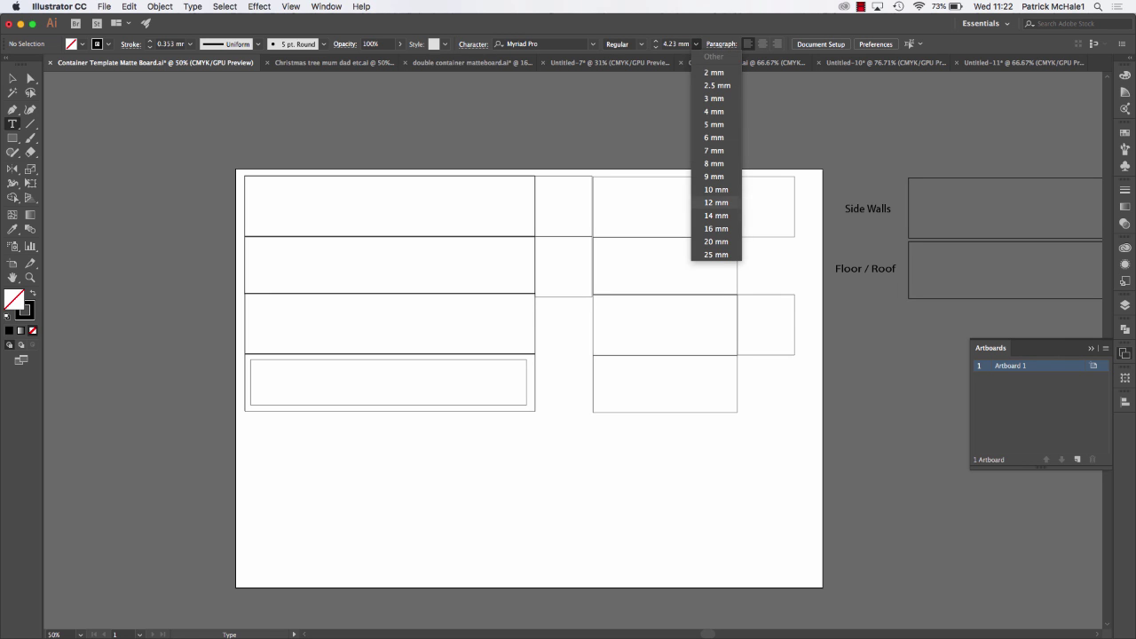
click(716, 255)
click(577, 449)
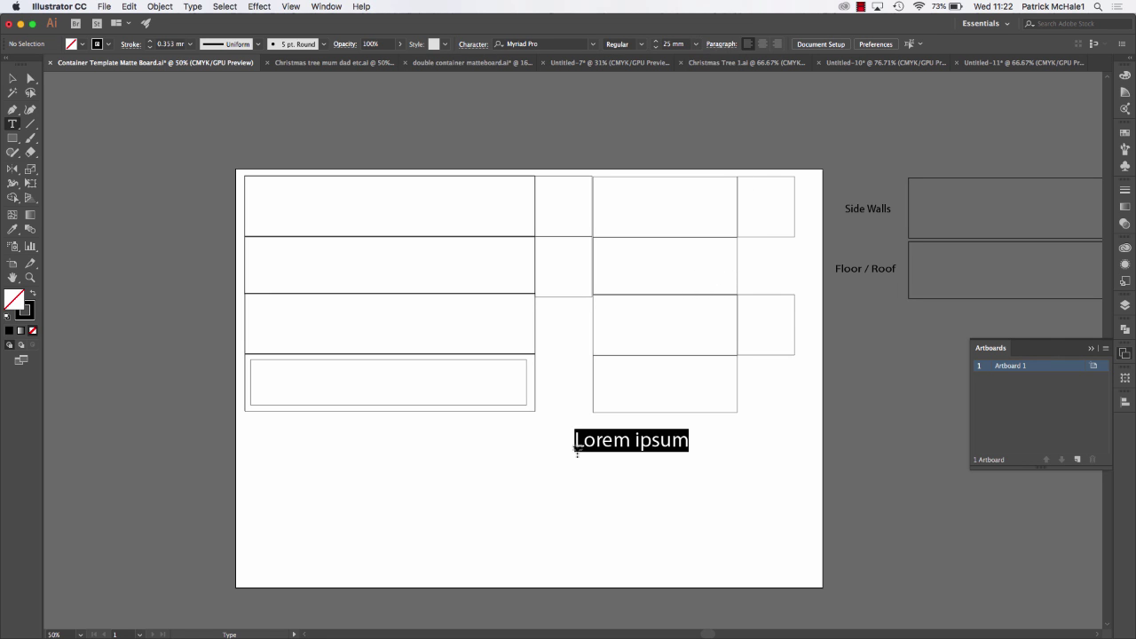
text(PM)
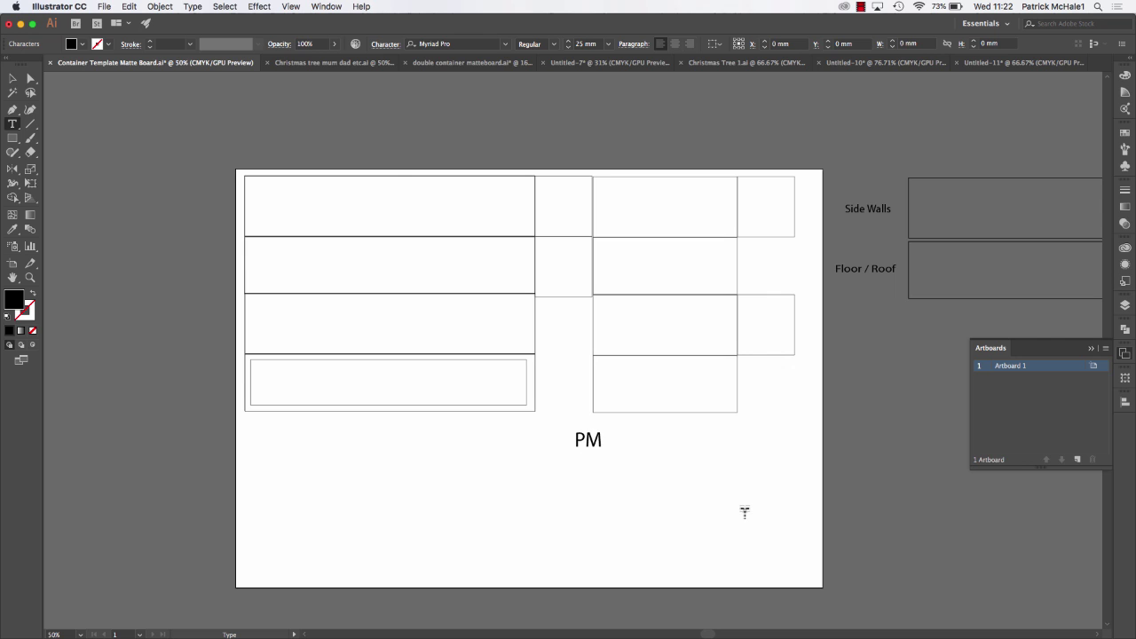
- Scale the "PM" text down to about 19 x 12 mm and deselect it
click(12, 78)
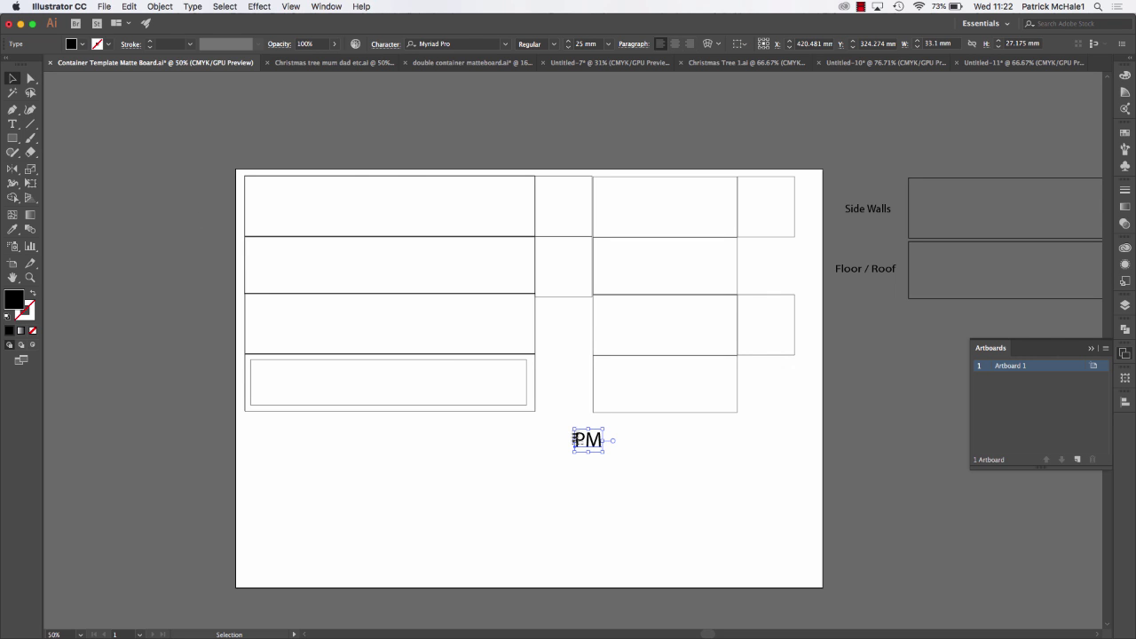
drag(574, 439, 589, 447)
key(super+equal)
key(super+equal)
key(super+equal)
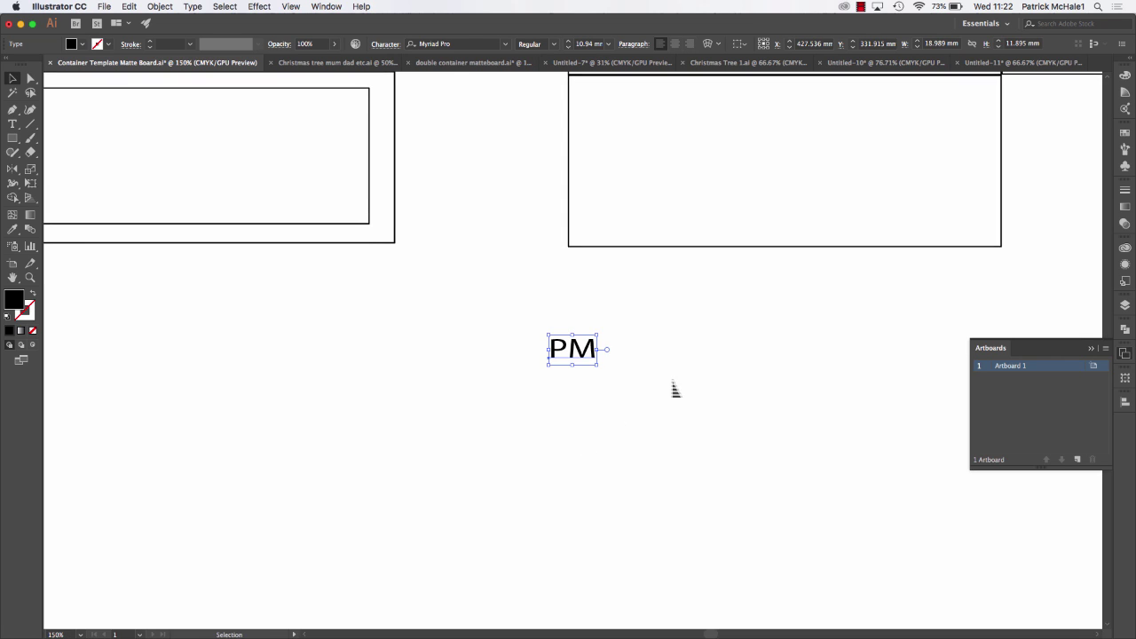
click(742, 362)
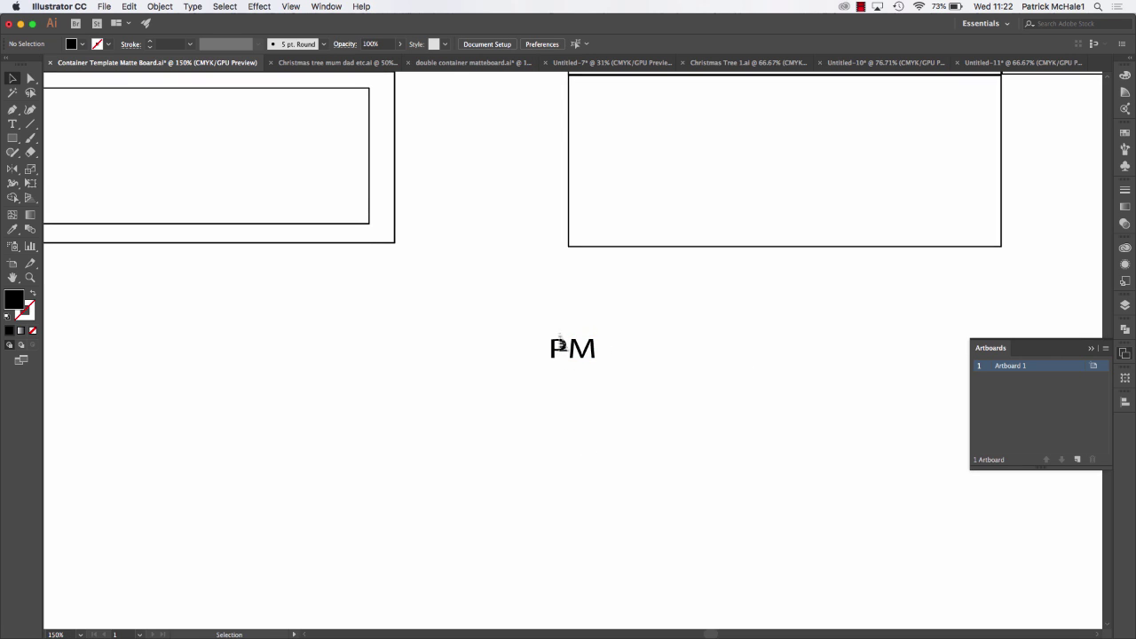
- Convert the "PM" text below the panels to outlines
right_click(591, 349)
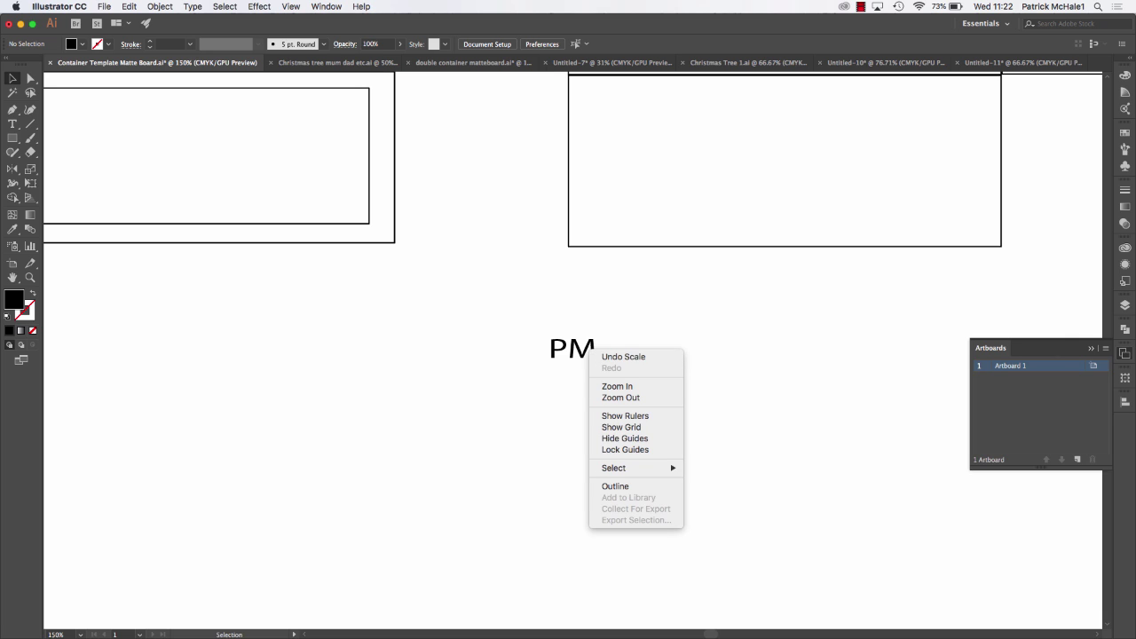
click(515, 406)
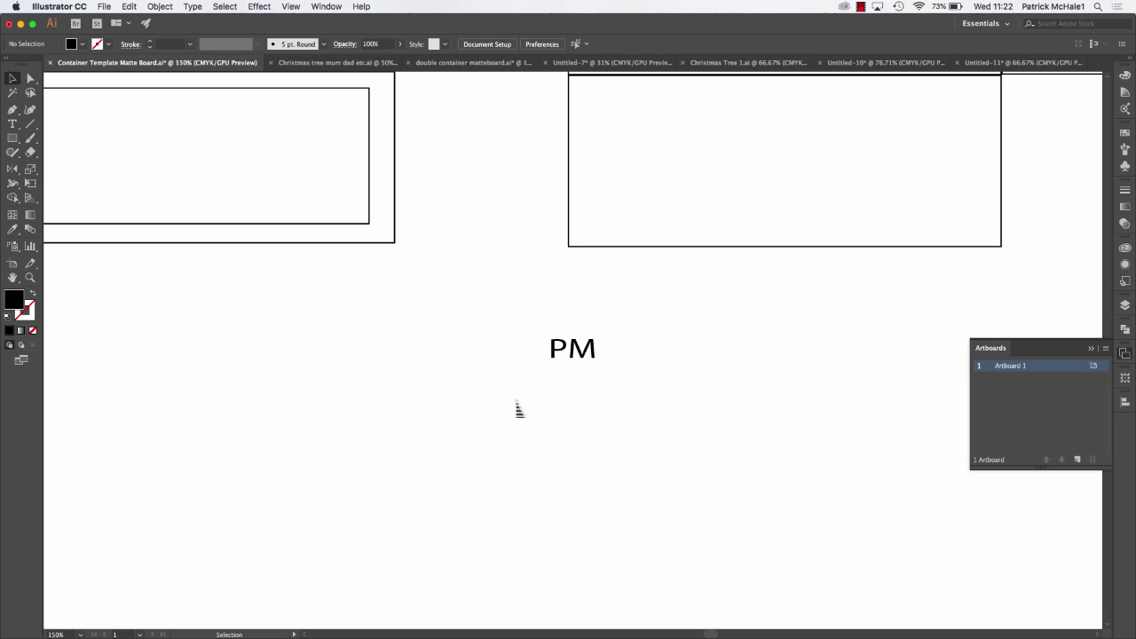
click(563, 347)
right_click(564, 349)
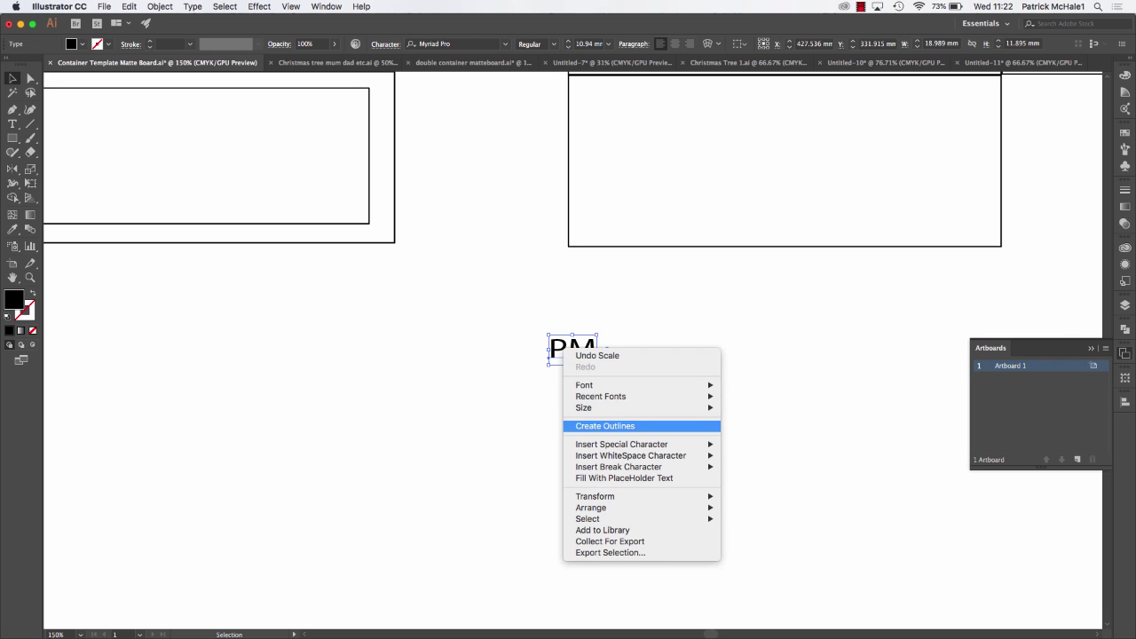
click(621, 427)
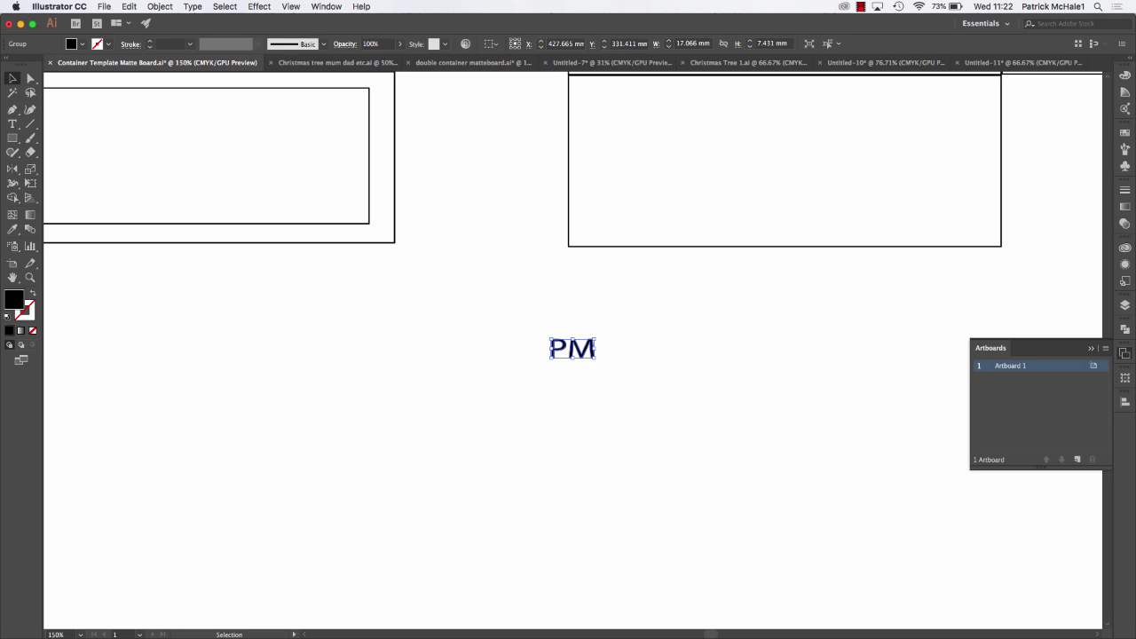
- Check the converted "PM" lettering in Outline view, and return to GPU Preview
click(326, 6)
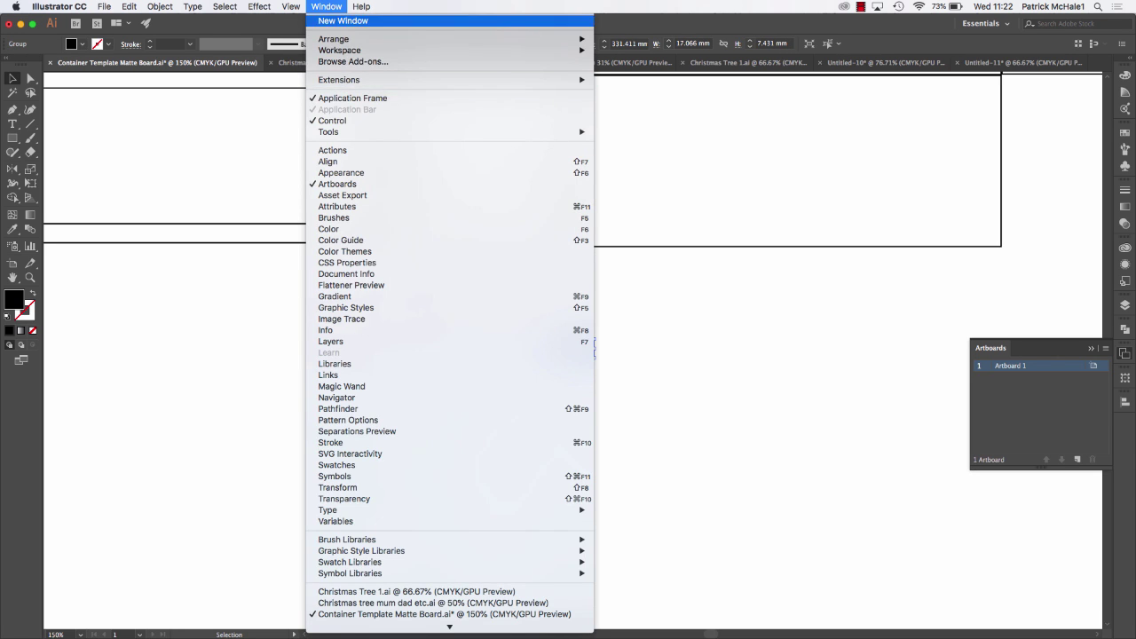
click(302, 20)
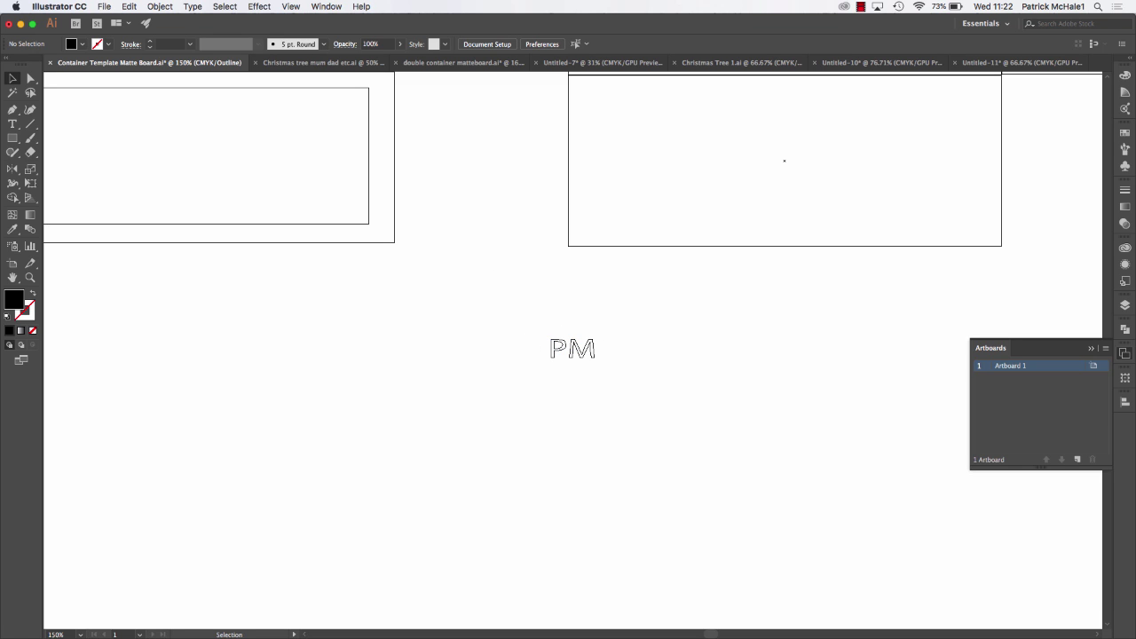
click(290, 6)
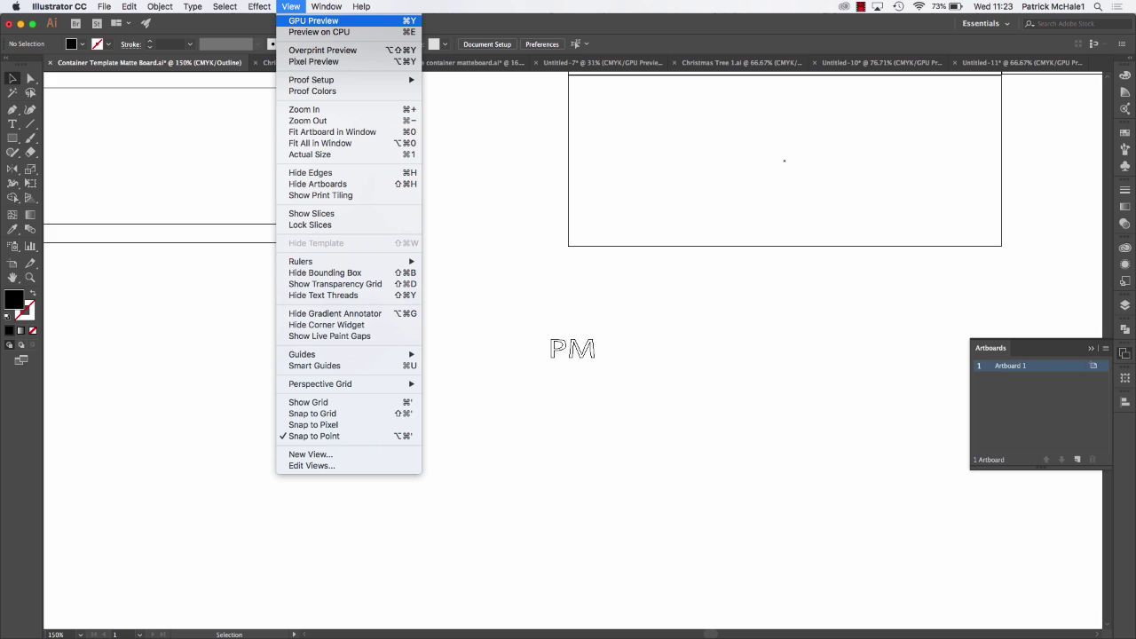
click(314, 21)
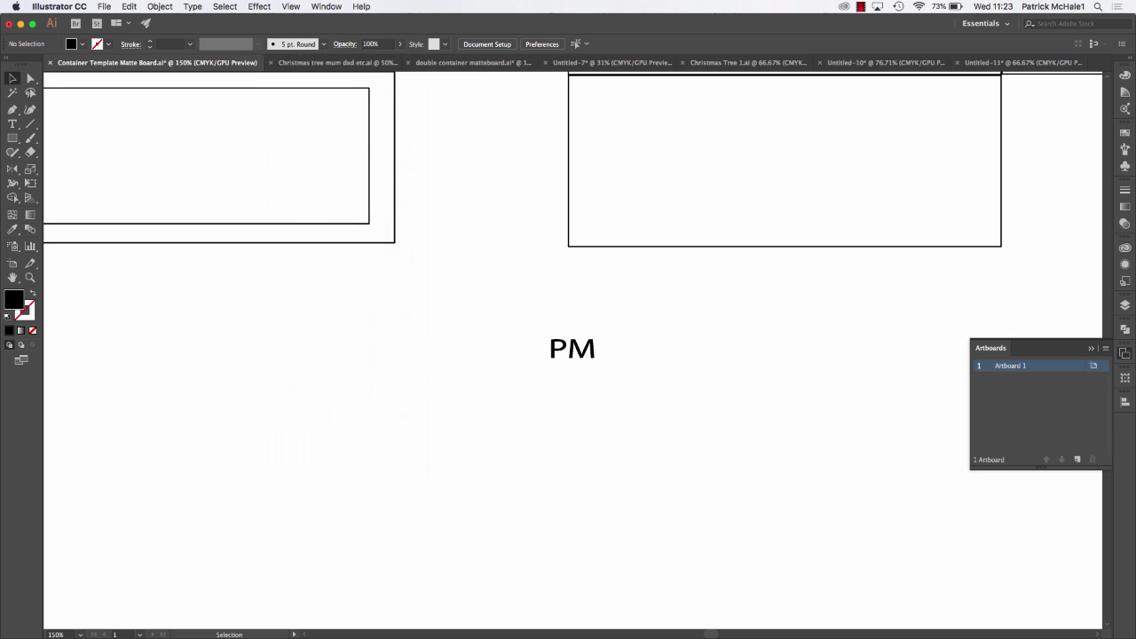
- Move the outlined "PM" into the lower-right corner of the bottom short rectangle
drag(538, 324, 664, 401)
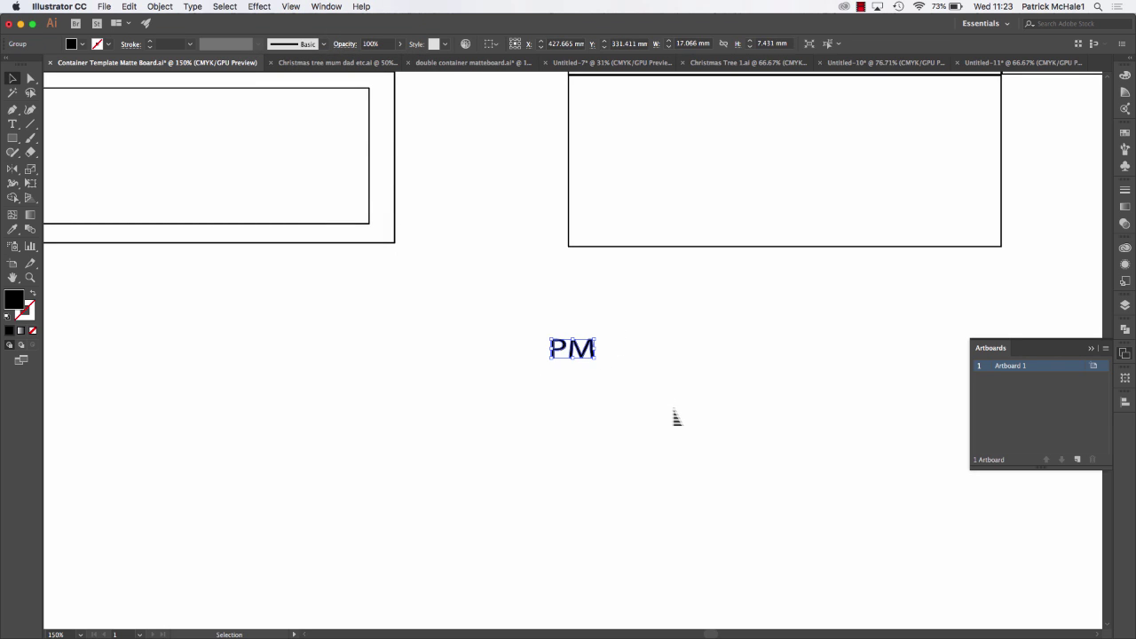
key(super+minus)
key(super+minus)
key(super+minus)
key(super+minus)
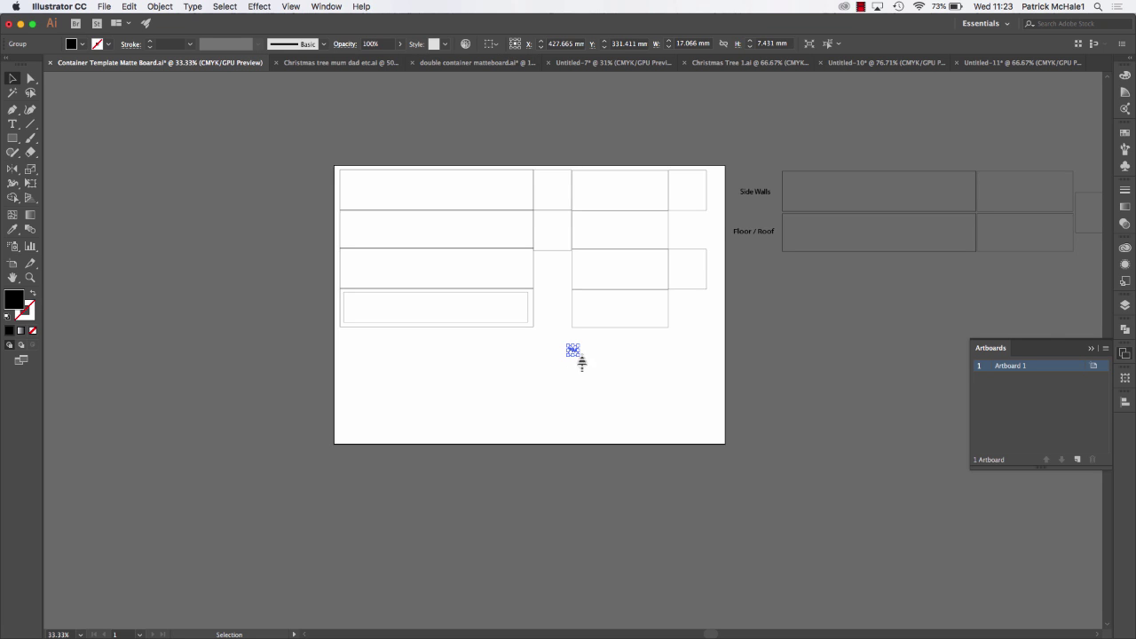
drag(576, 357, 657, 329)
key(super+minus)
key(super+plus)
key(super+plus)
key(super+plus)
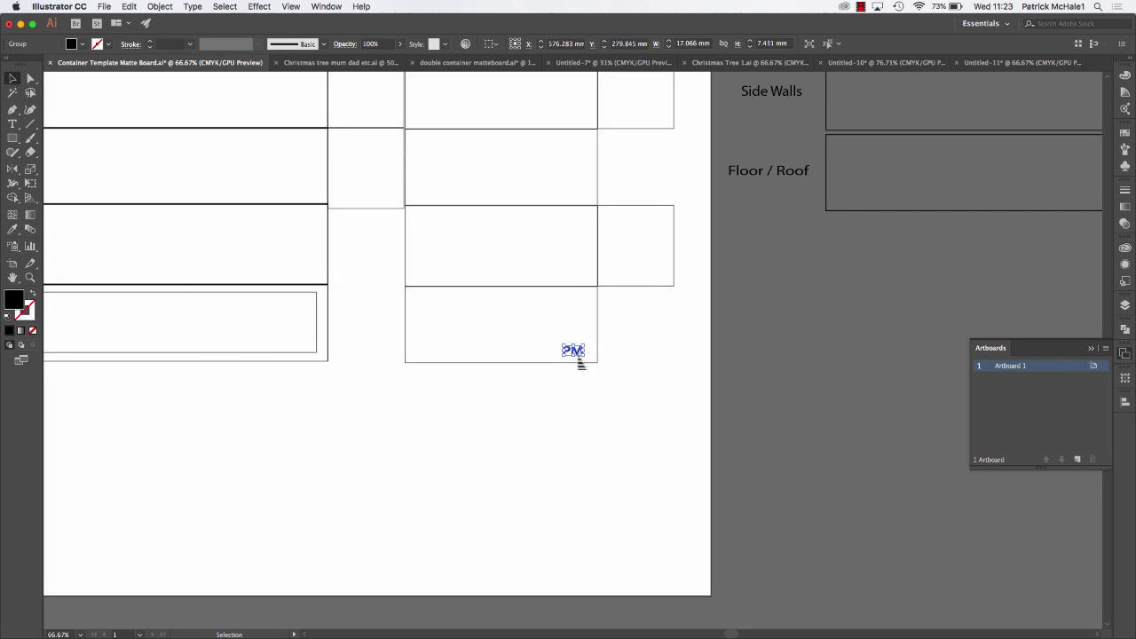
- Copy "PM" into the short rectangle directly above and scale the copy to about 11 x 5 mm in its lower-right corner
drag(580, 362, 584, 291)
click(616, 373)
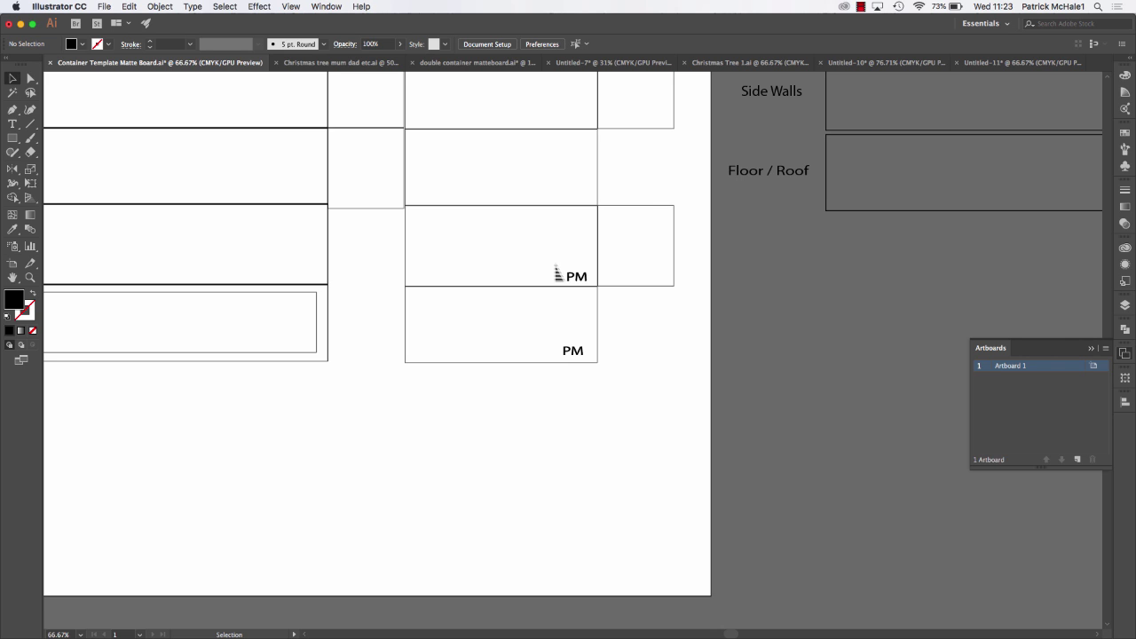
click(569, 277)
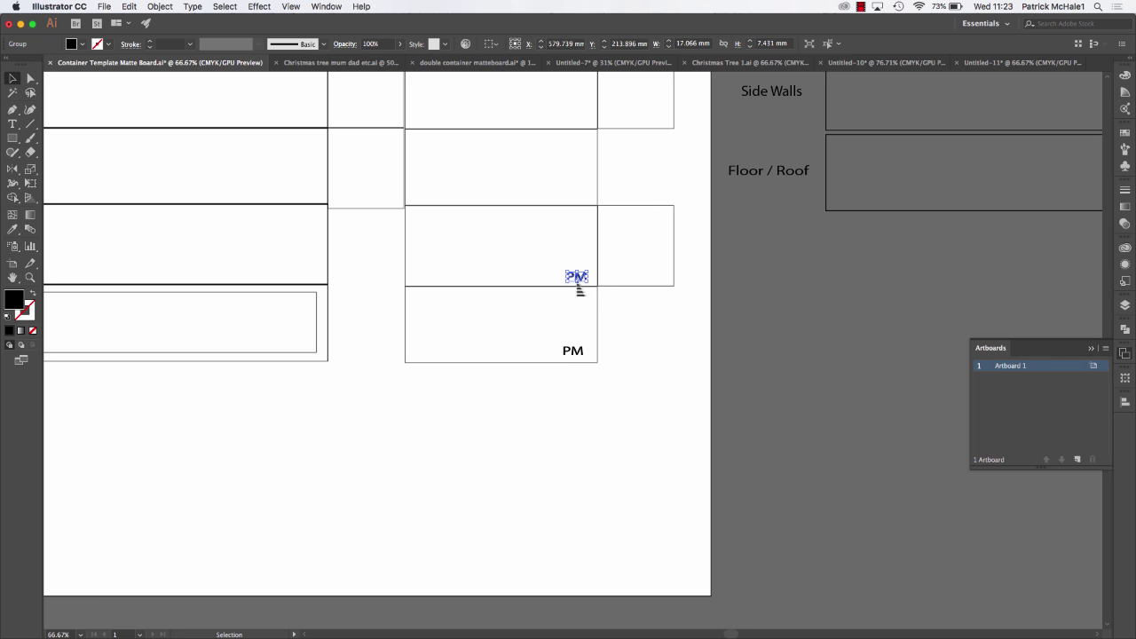
mouse_move(566, 278)
mouse_down()
mouse_move(578, 282)
mouse_move(578, 271)
mouse_move(587, 285)
mouse_up()
- Replace the larger "PM" in the bottom short rectangle with a copy of the small one, and hide the artboard list
click(582, 355)
drag(580, 360, 593, 384)
key(Delete)
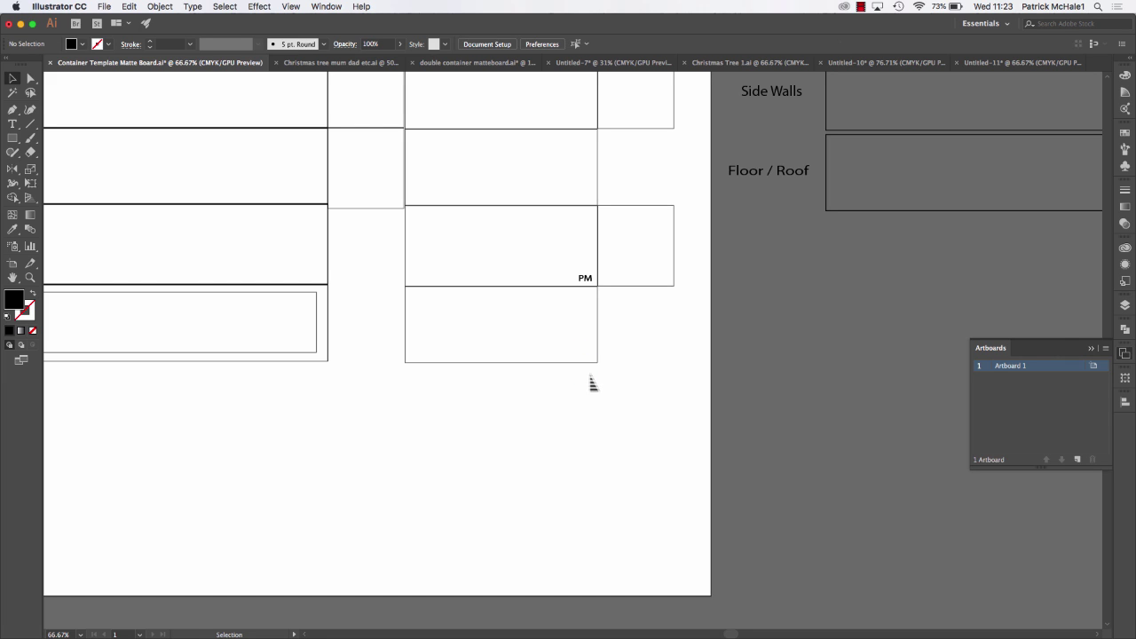
click(586, 285)
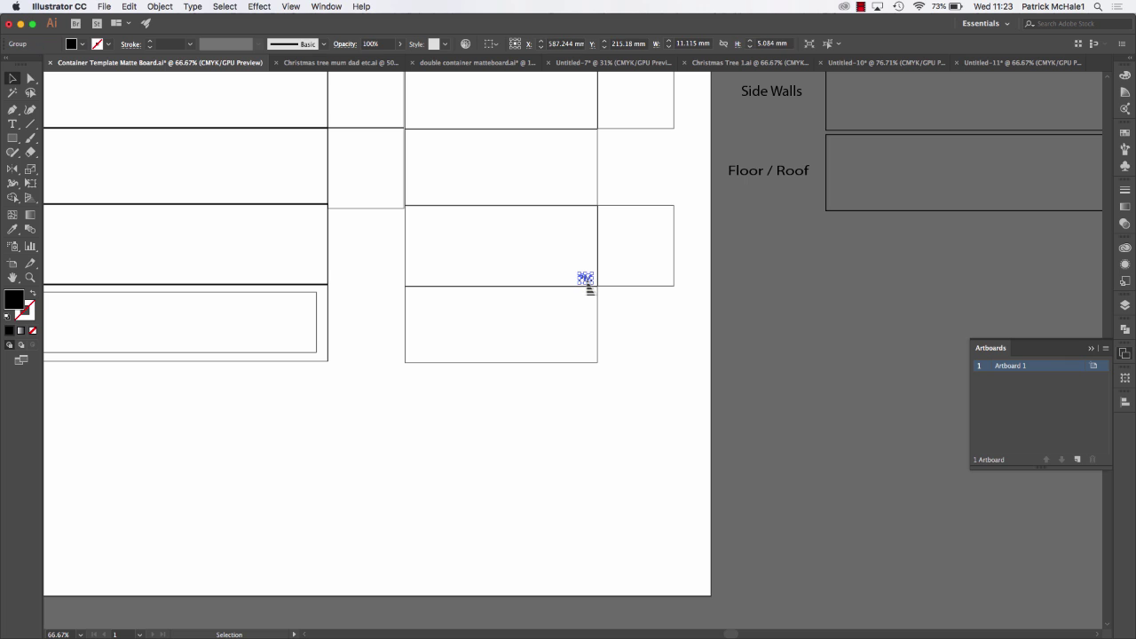
alt+drag(587, 285, 589, 364)
click(613, 385)
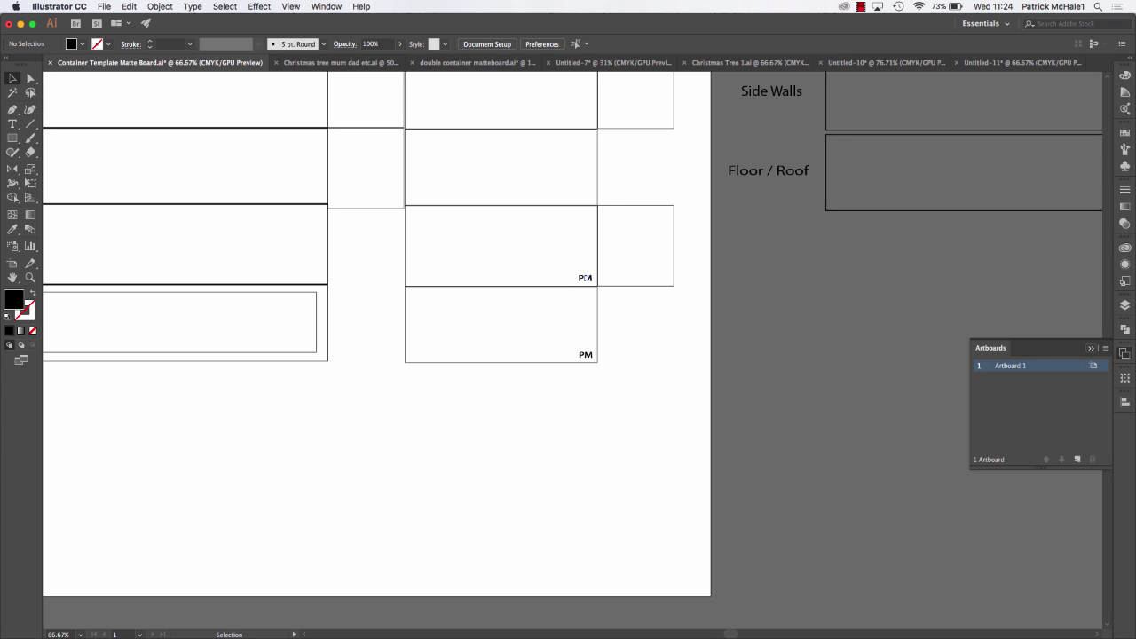
click(1091, 349)
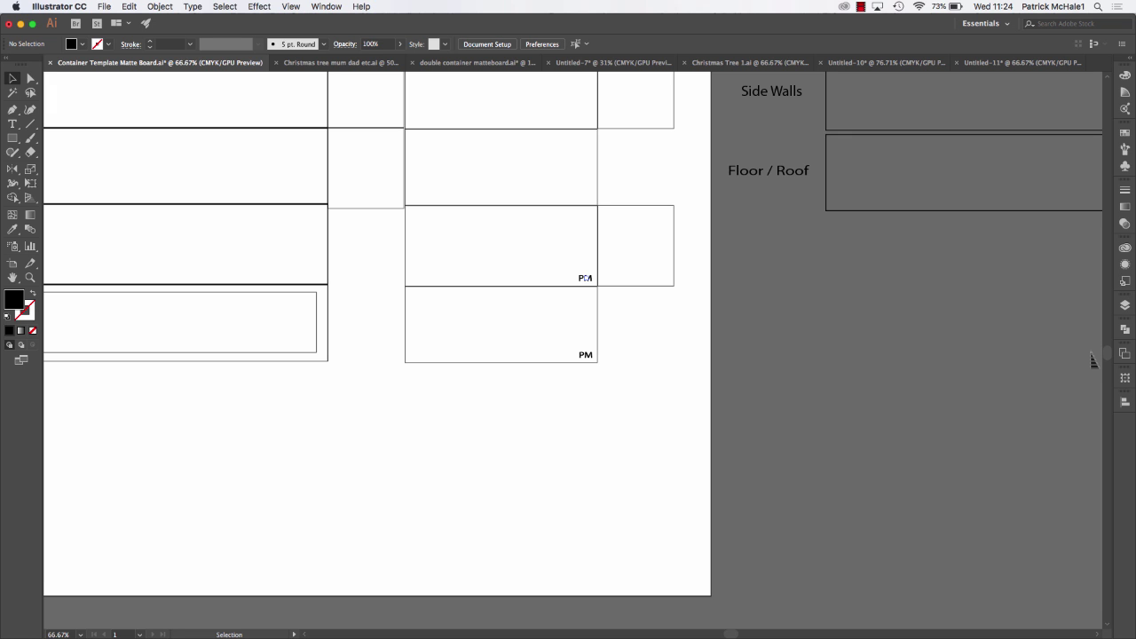
key(super+0)
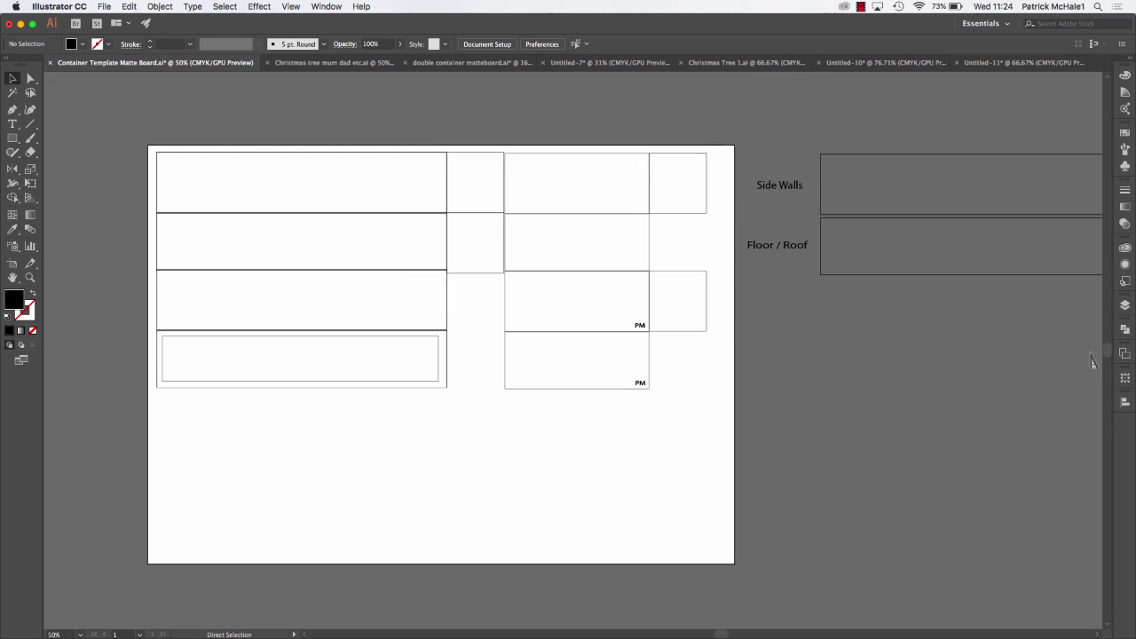
key(v)
click(448, 304)
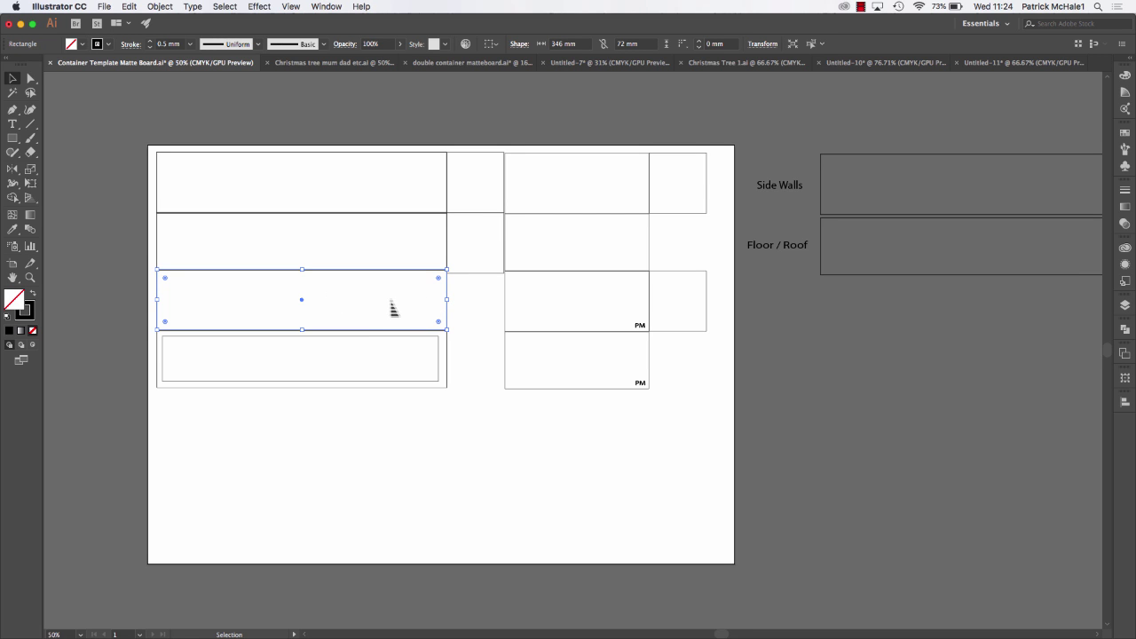
key(ctrl+v)
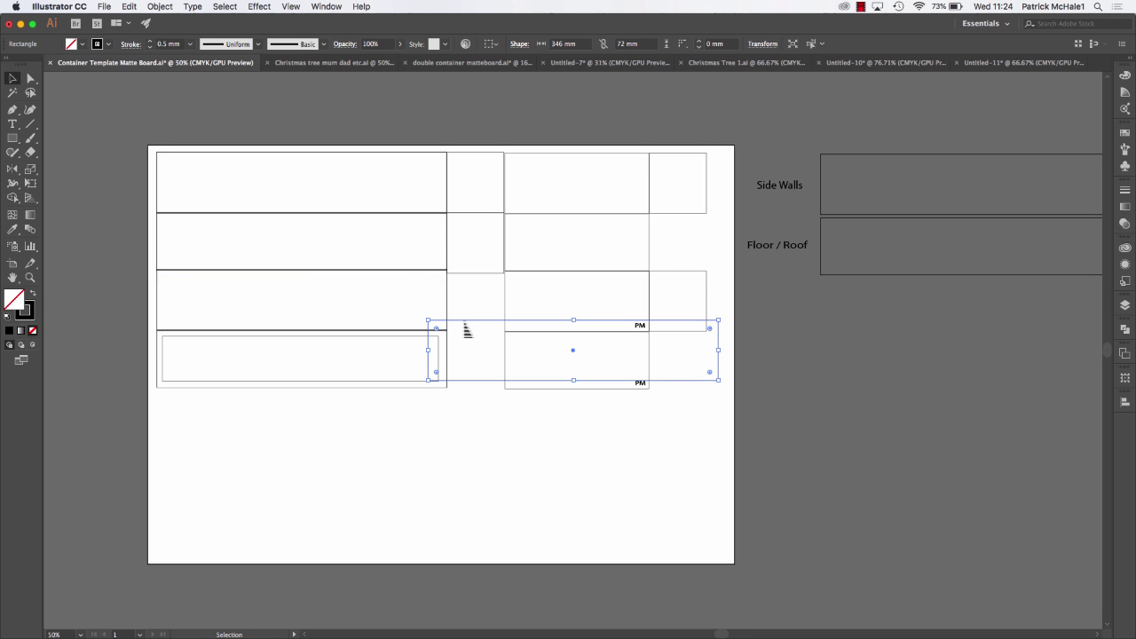
drag(466, 330, 195, 430)
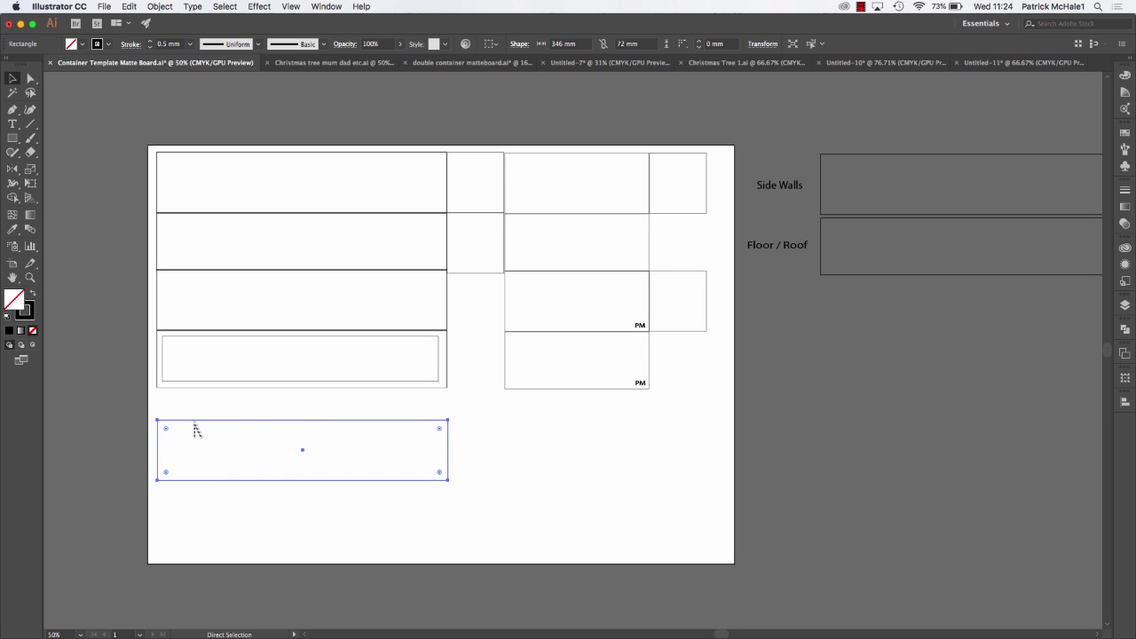
key(super+z)
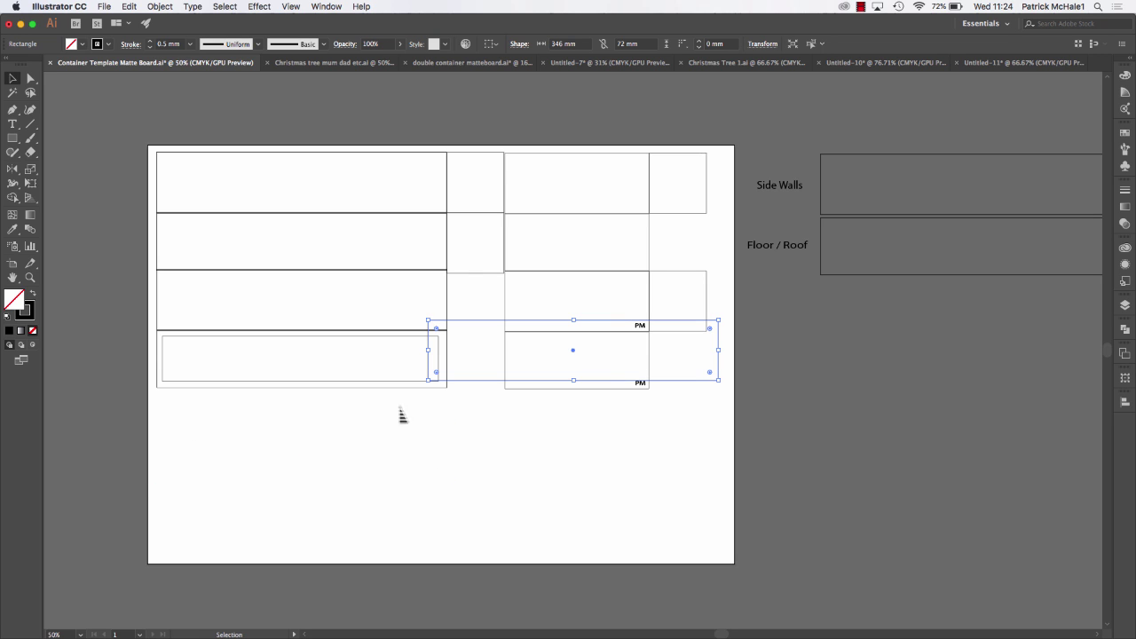
click(836, 364)
key(super+z)
click(938, 330)
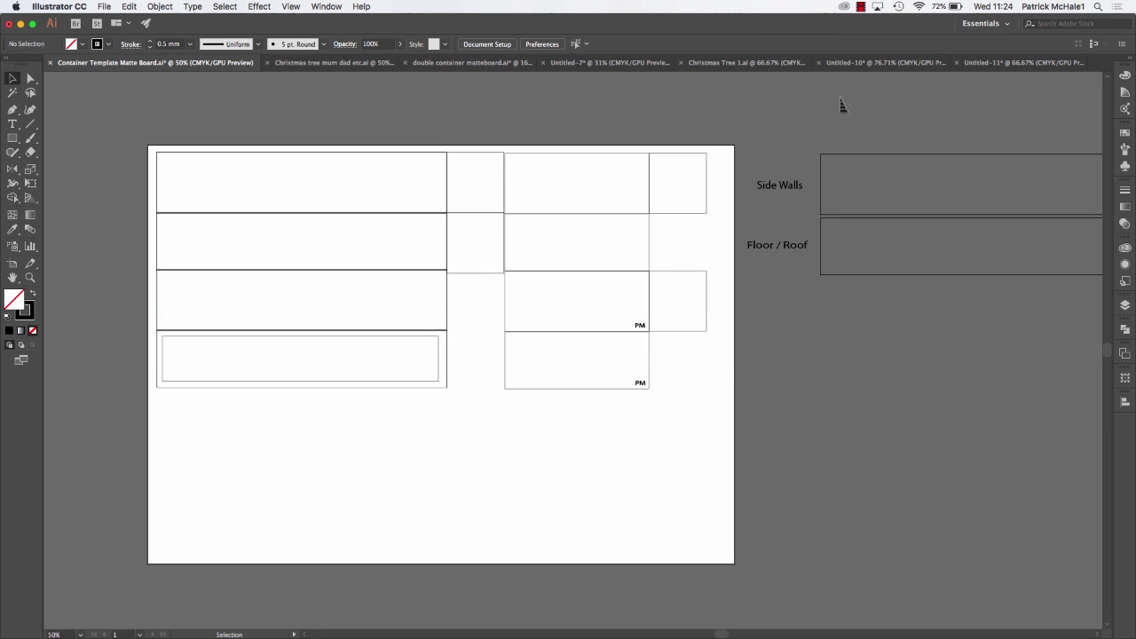
- Move the two 346 mm long rectangles beside the "Side Walls" and "Floor / Roof" labels onto the artboard's empty lower area
scroll(866, 126, right, 2)
scroll(866, 126, right, 4)
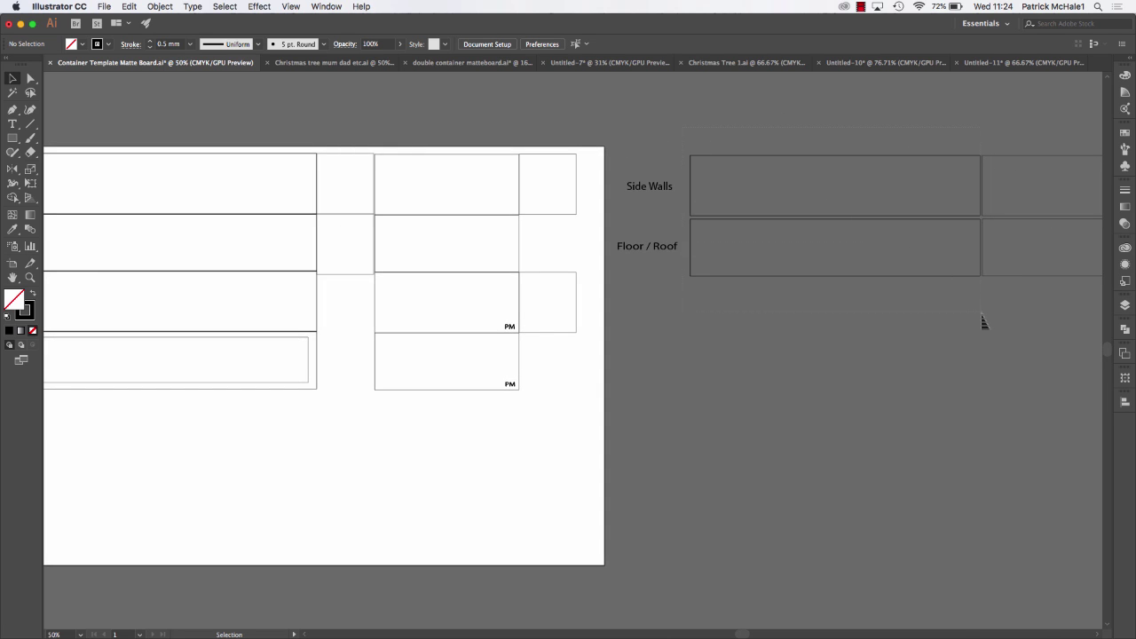
drag(983, 321, 906, 266)
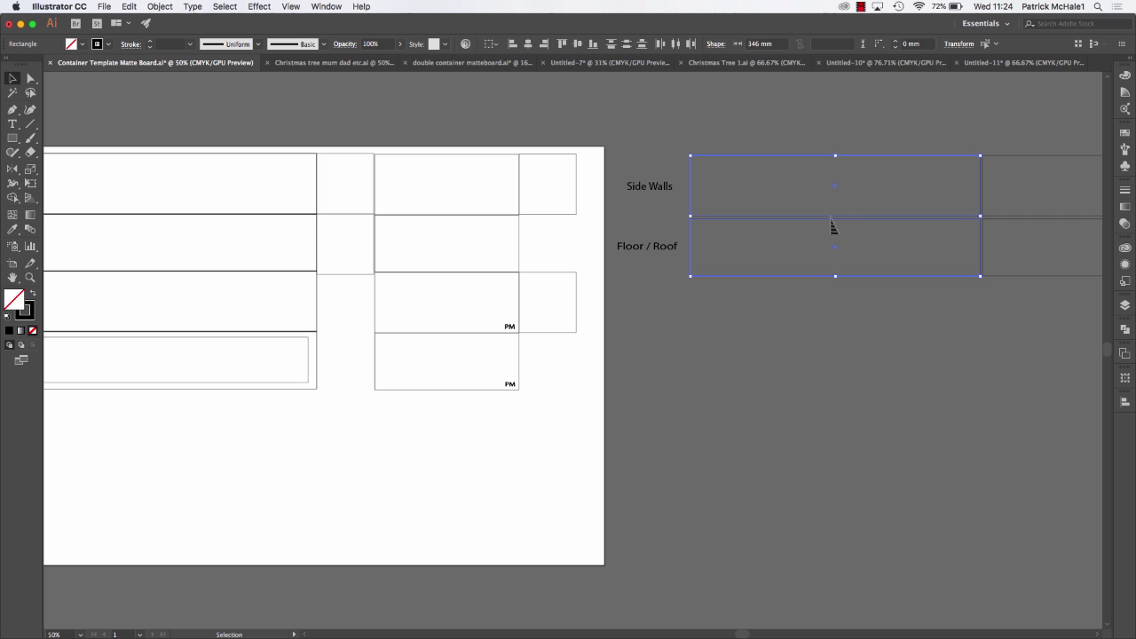
drag(835, 228, 324, 495)
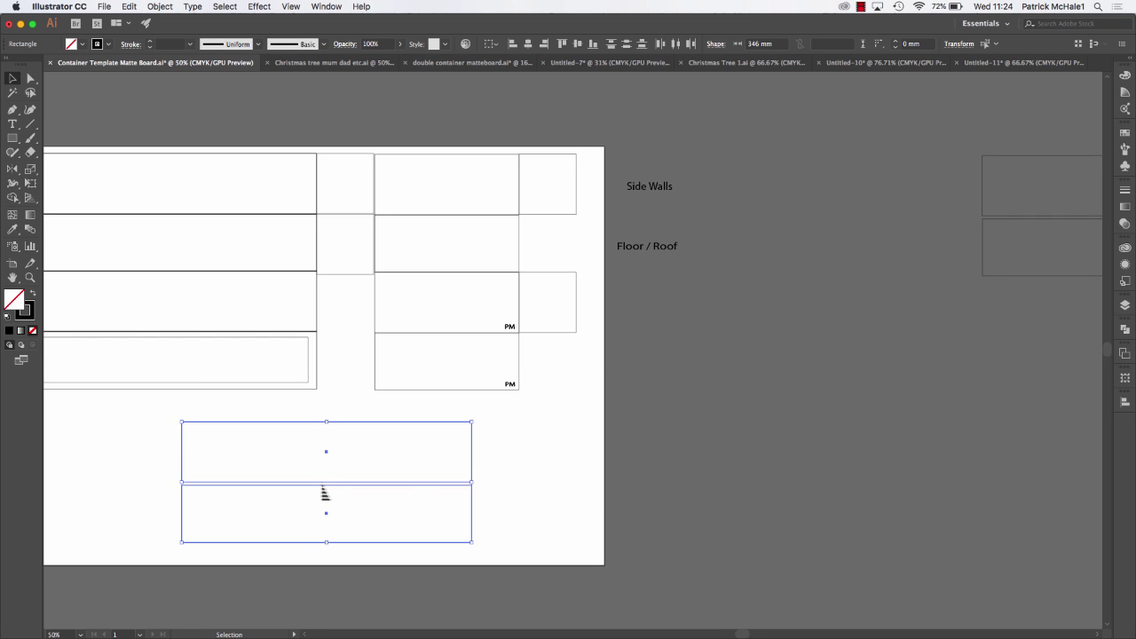
key(super+minus)
key(super+minus)
key(super+minus)
key(super+plus)
key(super+plus)
key(super+plus)
click(655, 495)
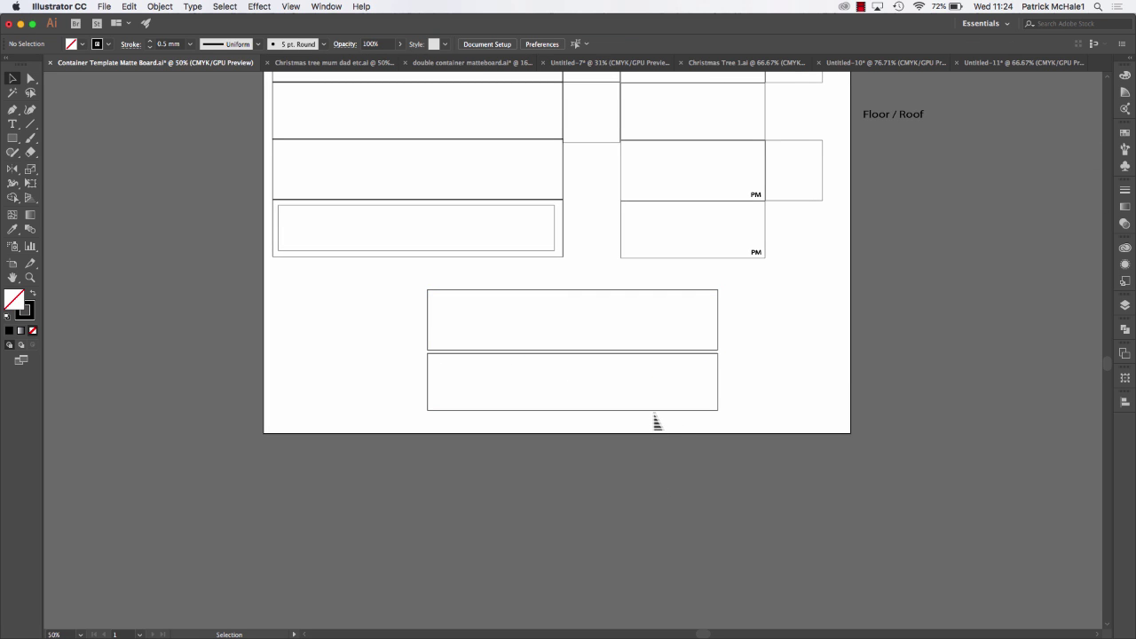
- Set the height of the lower of the two moved long rectangles to 136 mm
click(655, 414)
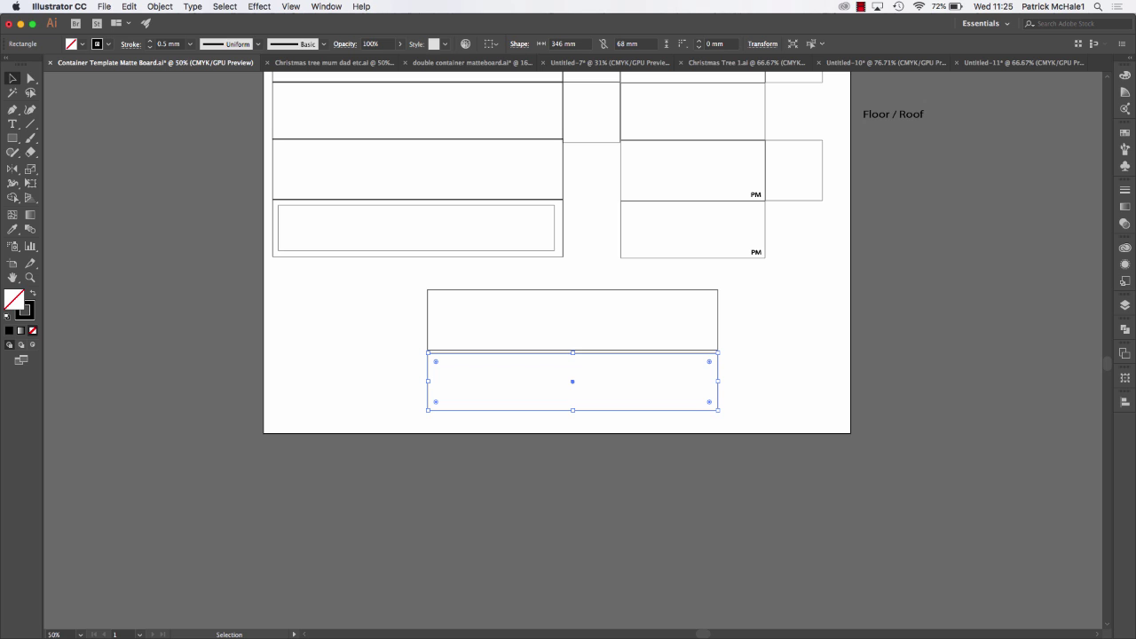
click(636, 44)
key(super+a)
text(13)
key(Return)
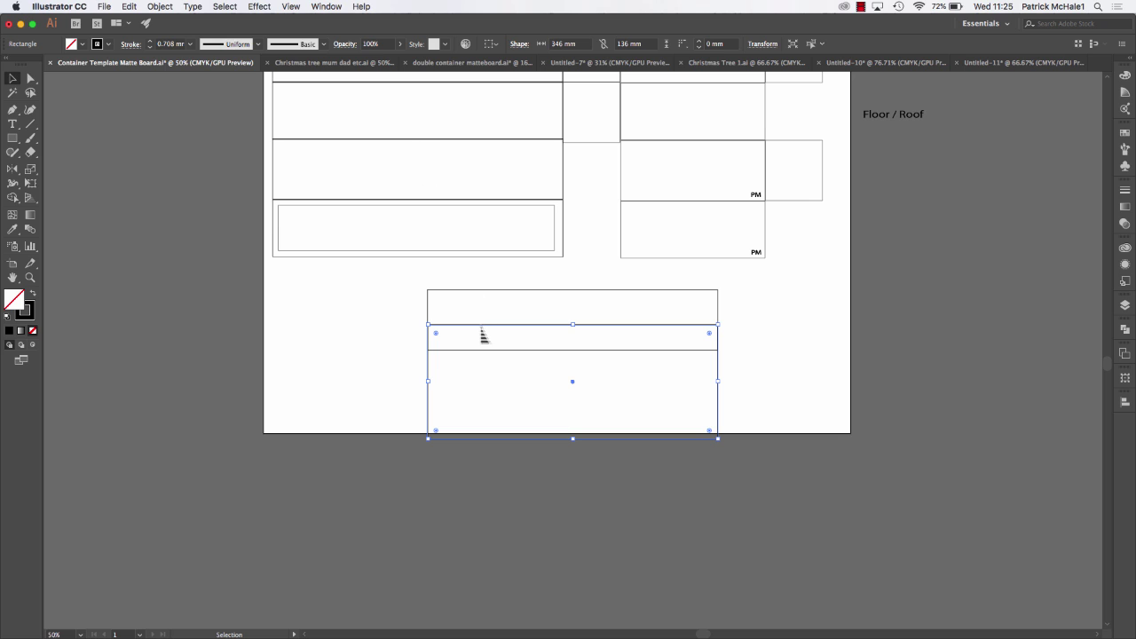
- Move the 136 mm high rectangle down and nudge it up until its top edge meets the long rectangle above, and deselect it
drag(485, 335, 485, 366)
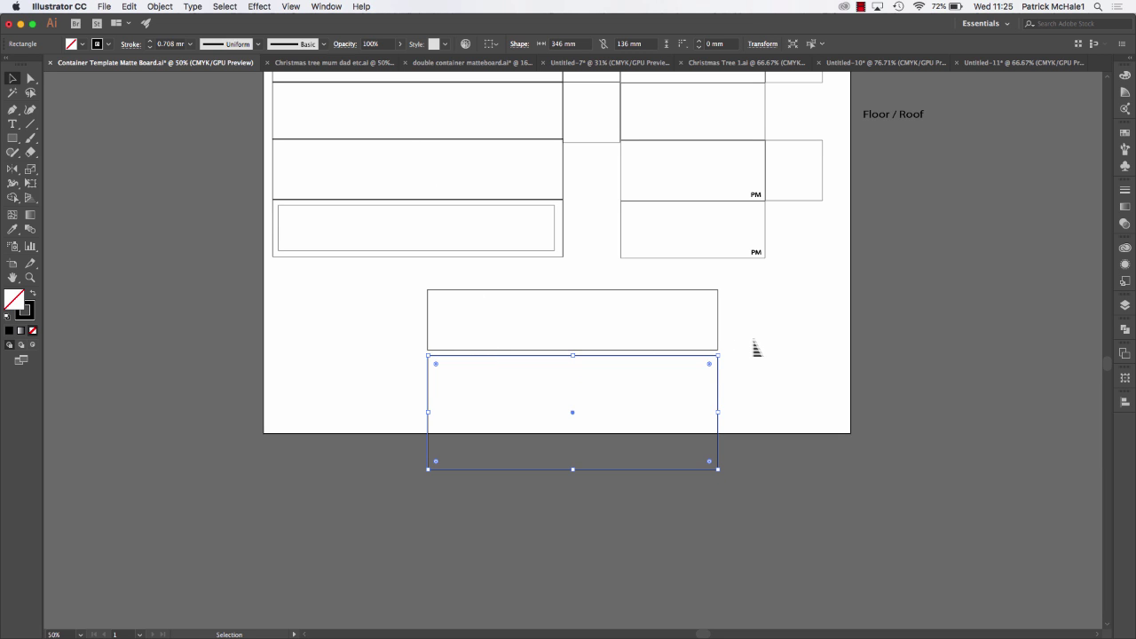
key(Up)
key(Up)
key(Up)
key(Up)
key(Up)
key(Up)
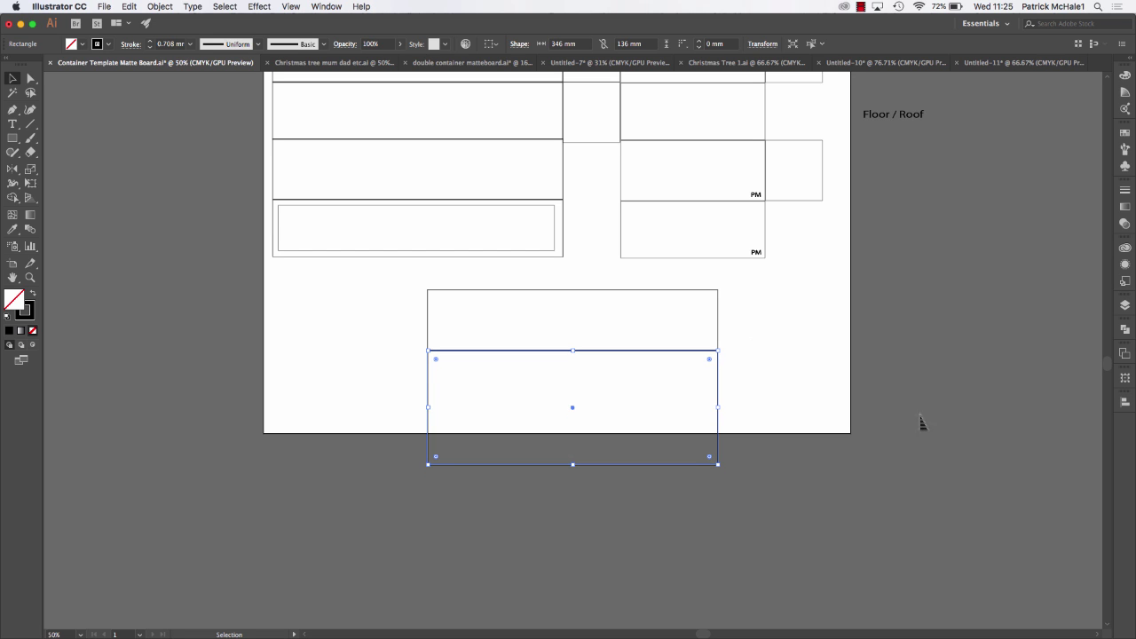
click(845, 304)
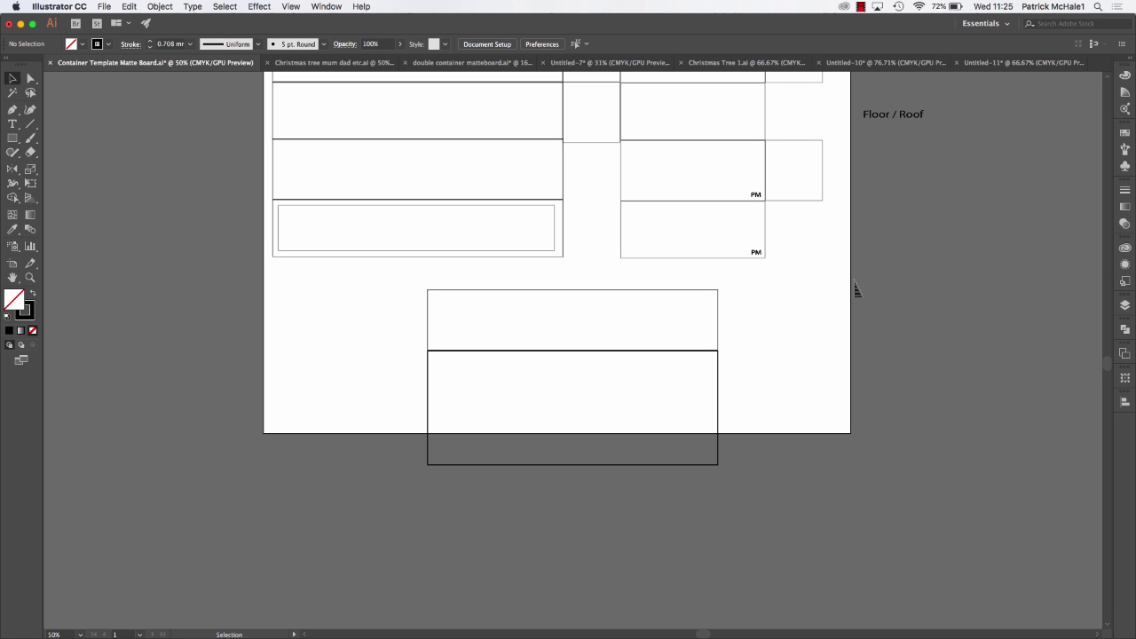
- Move the end panel attached to the third short rectangle into the empty space to the right of the separate long rectangles
click(791, 201)
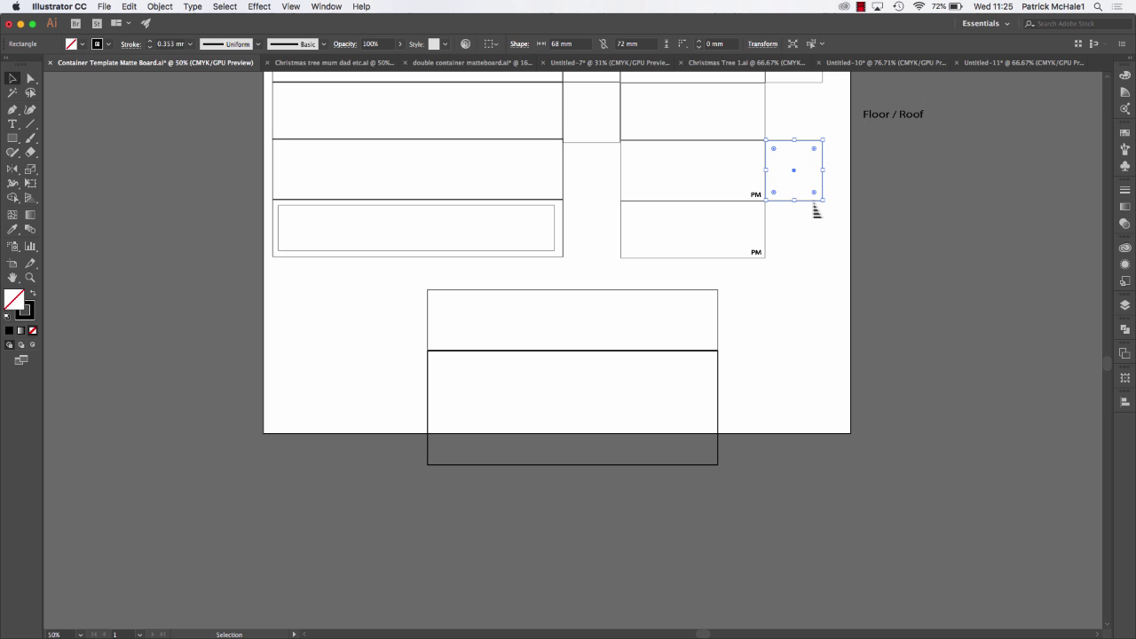
key(a)
key(v)
drag(816, 211, 843, 398)
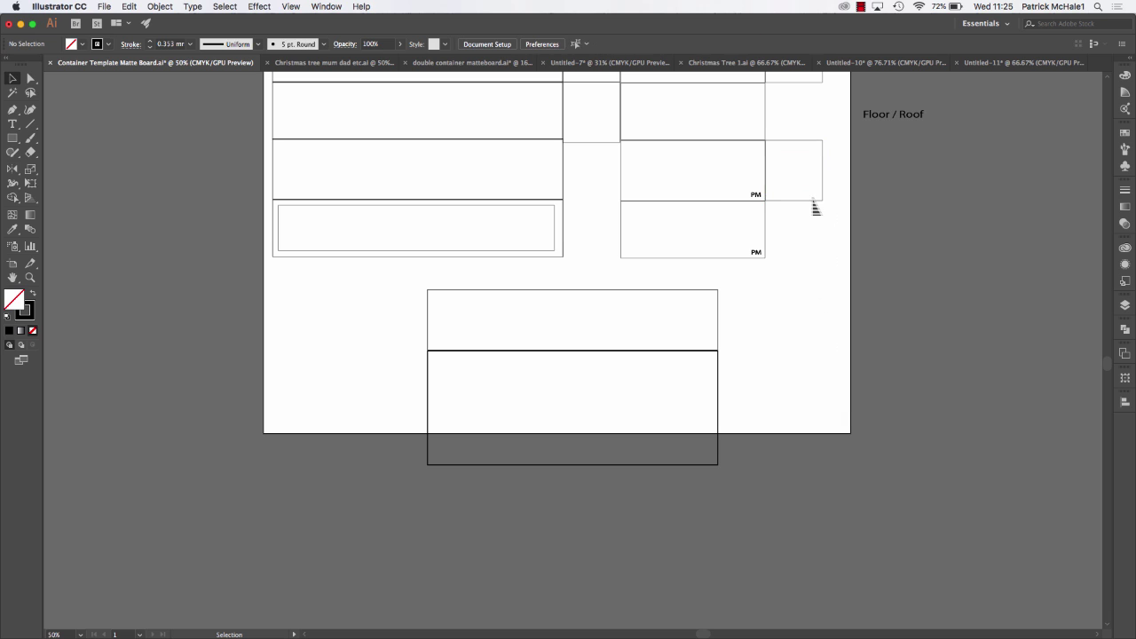
drag(815, 210, 823, 364)
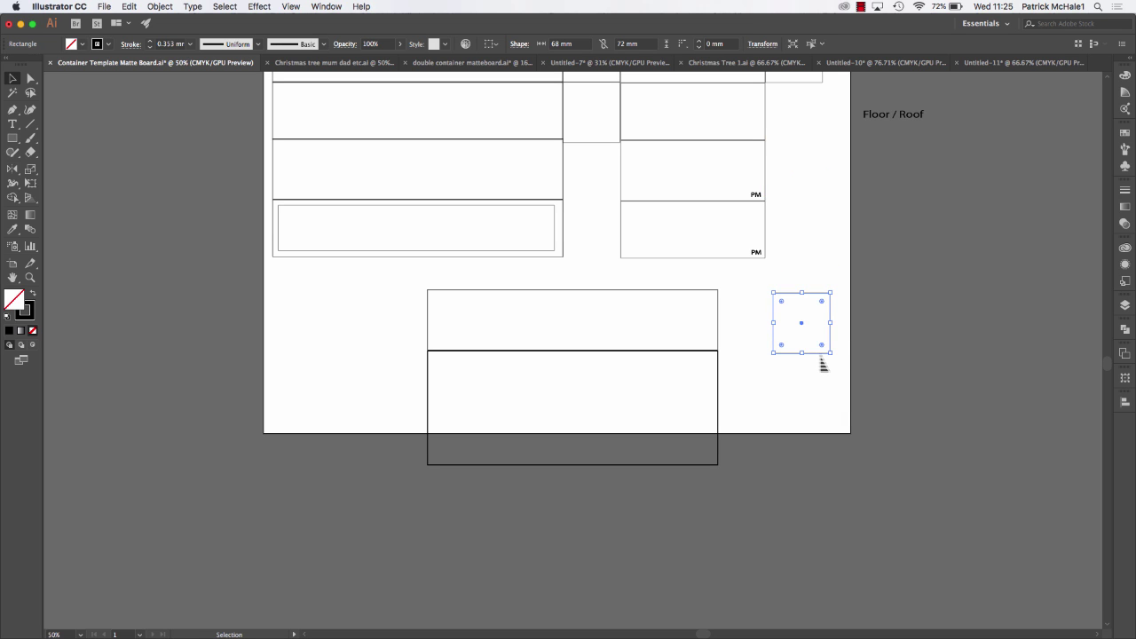
- Undo the end panel's last move, and place a pasted copy of it just beside the 136 mm high long rectangle instead
key(super+z)
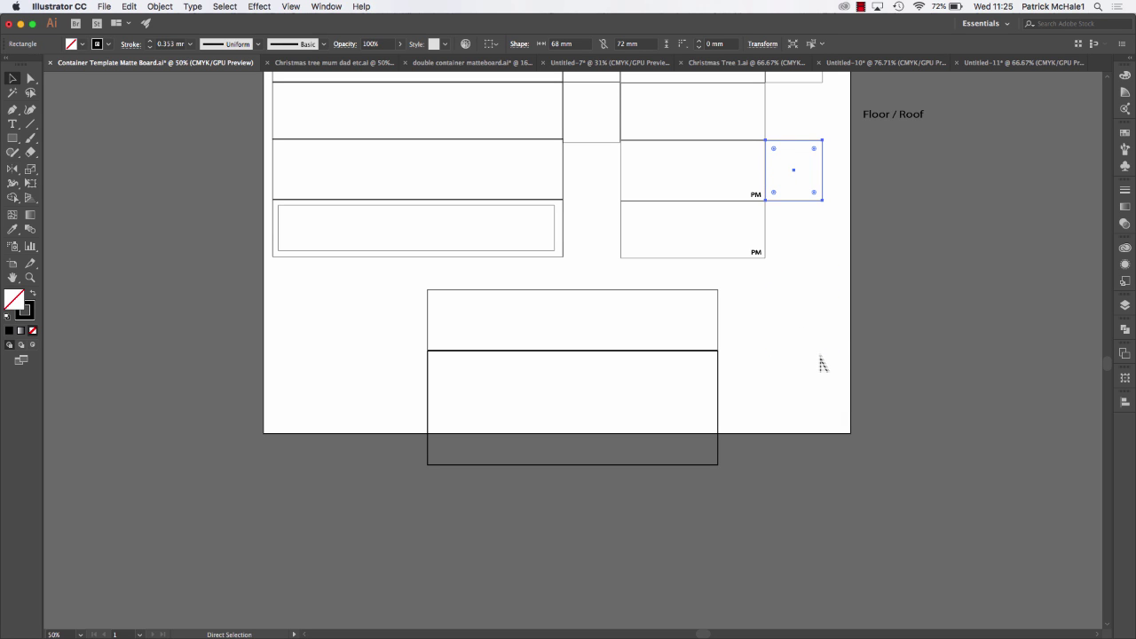
key(super+v)
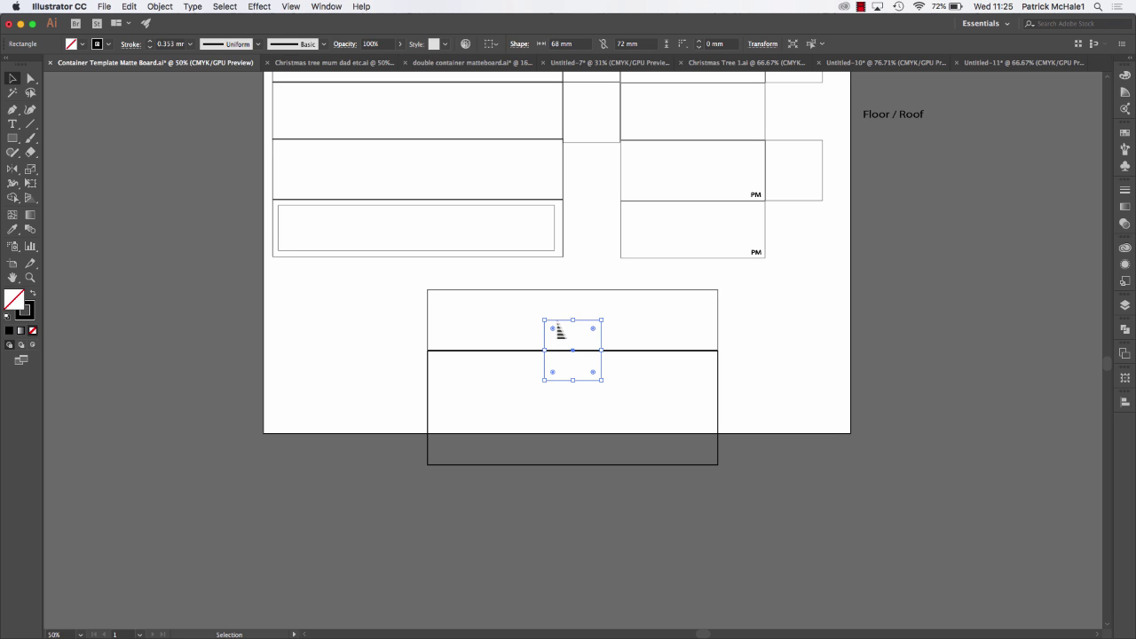
drag(560, 331, 735, 361)
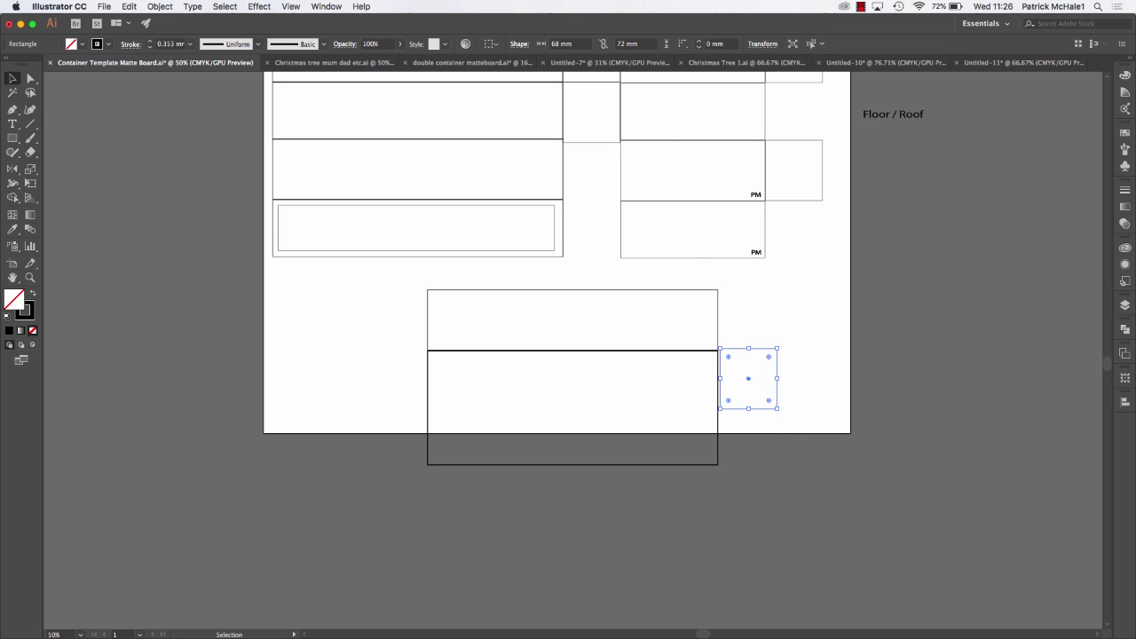
click(784, 325)
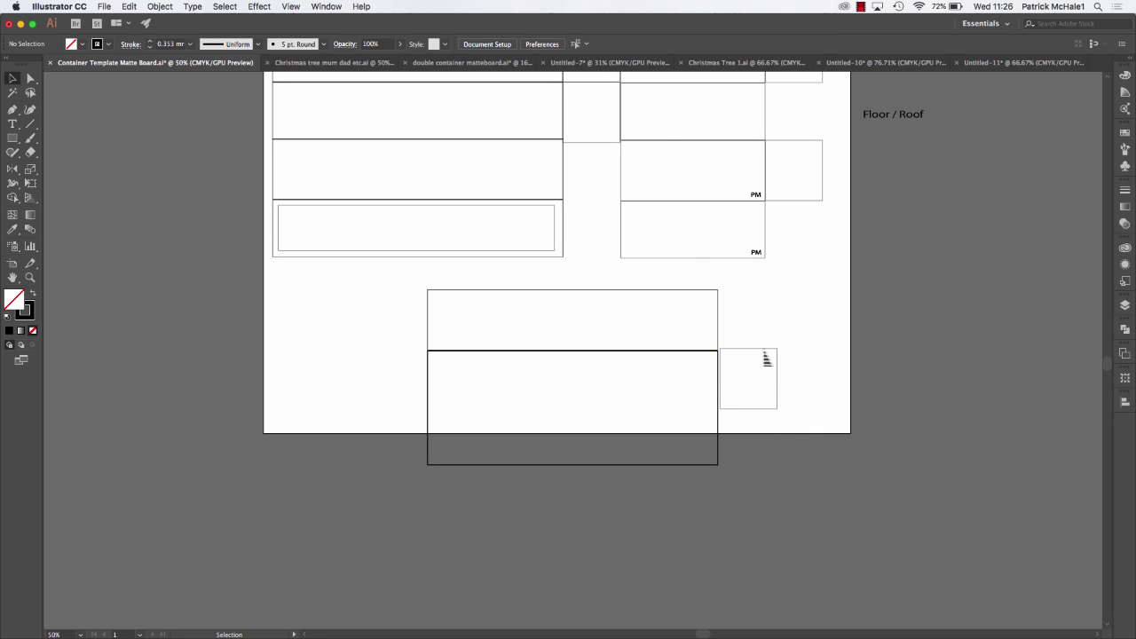
- Set the width of the pasted end panel beside the long rectangles to 136 mm
click(764, 354)
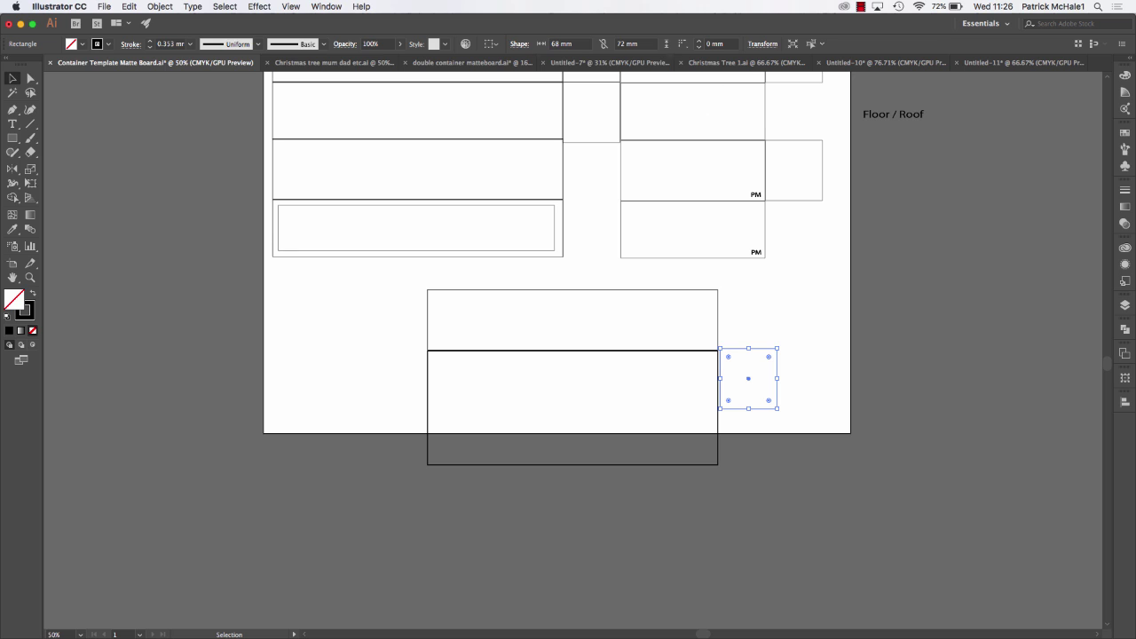
click(619, 43)
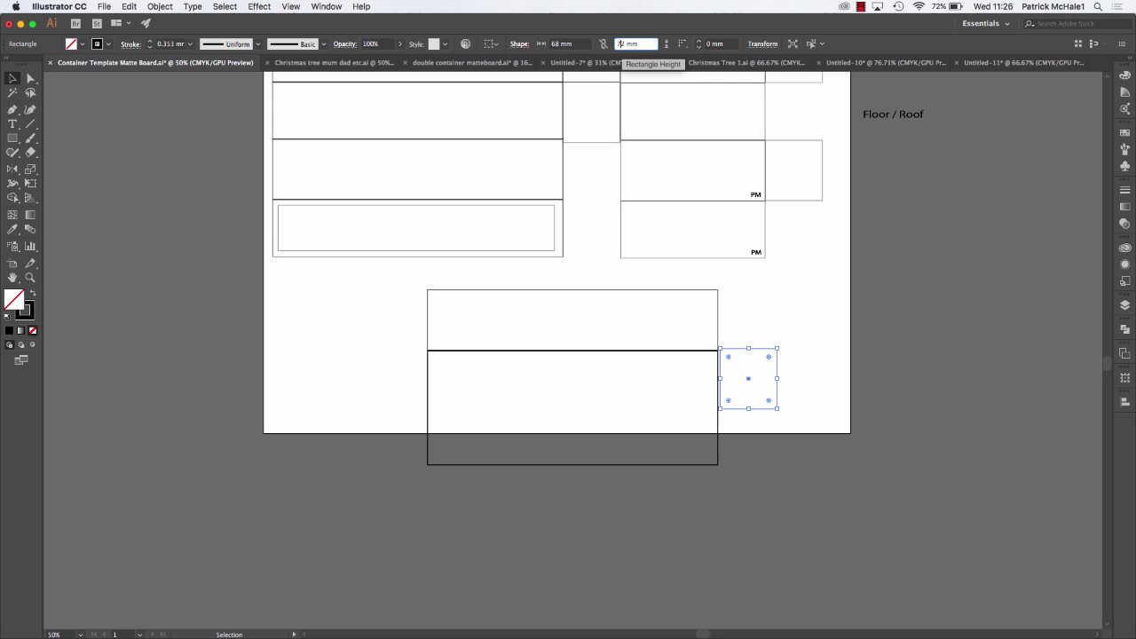
click(785, 337)
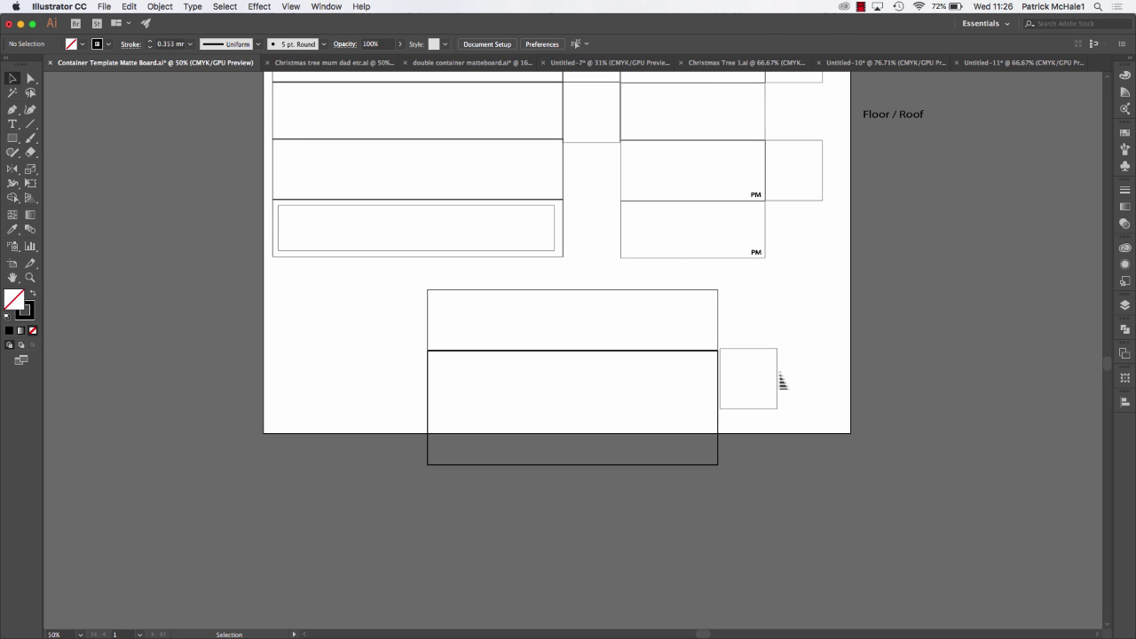
click(779, 379)
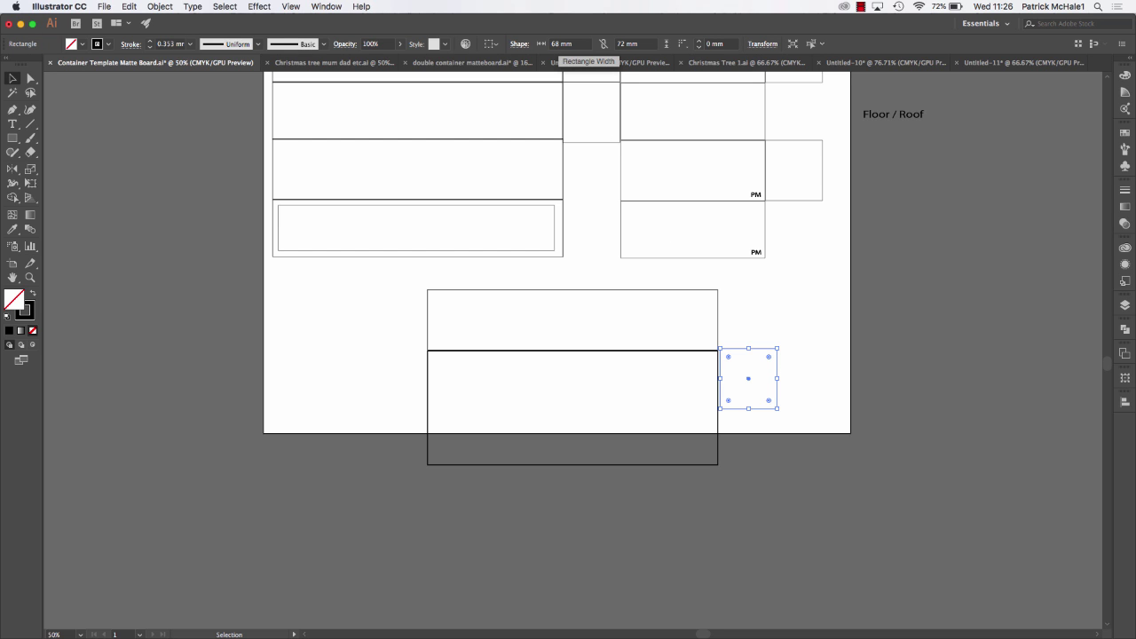
double_click(554, 44)
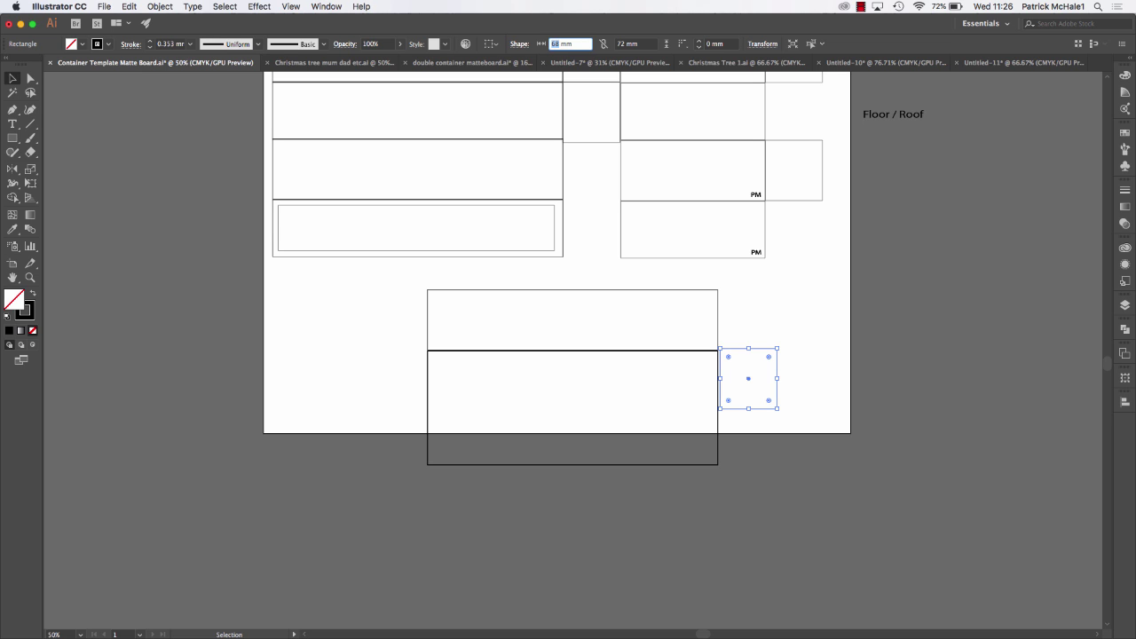
text(136)
key(Return)
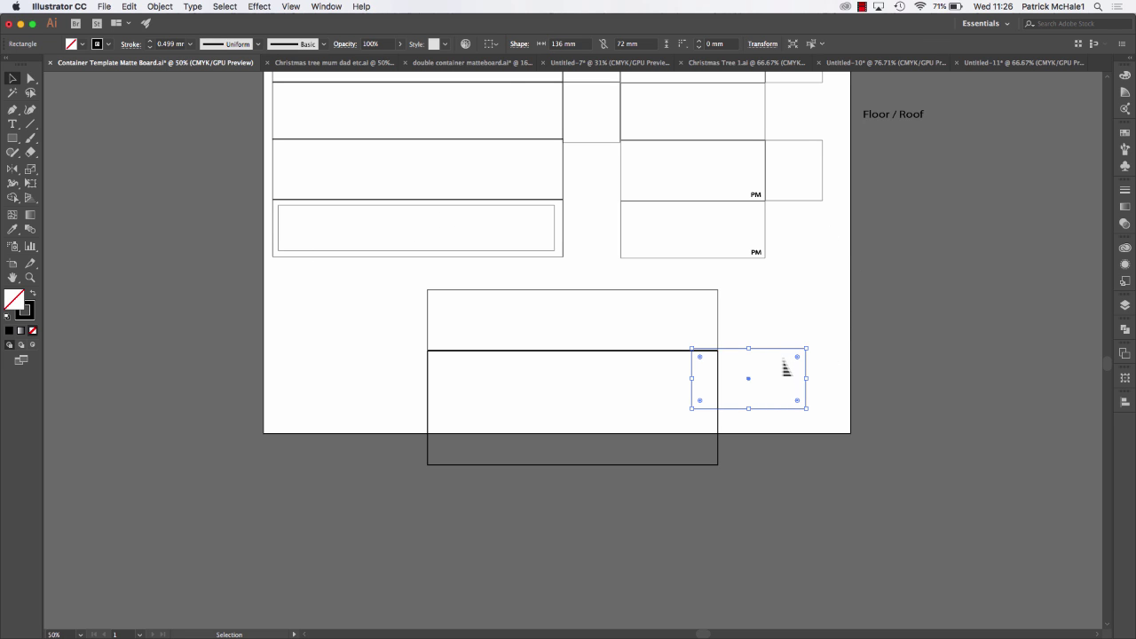
- Move the 136 mm wide end panel up beside the upper 346 mm long rectangle, and check the sizes of the three double-width panels
drag(789, 355, 815, 295)
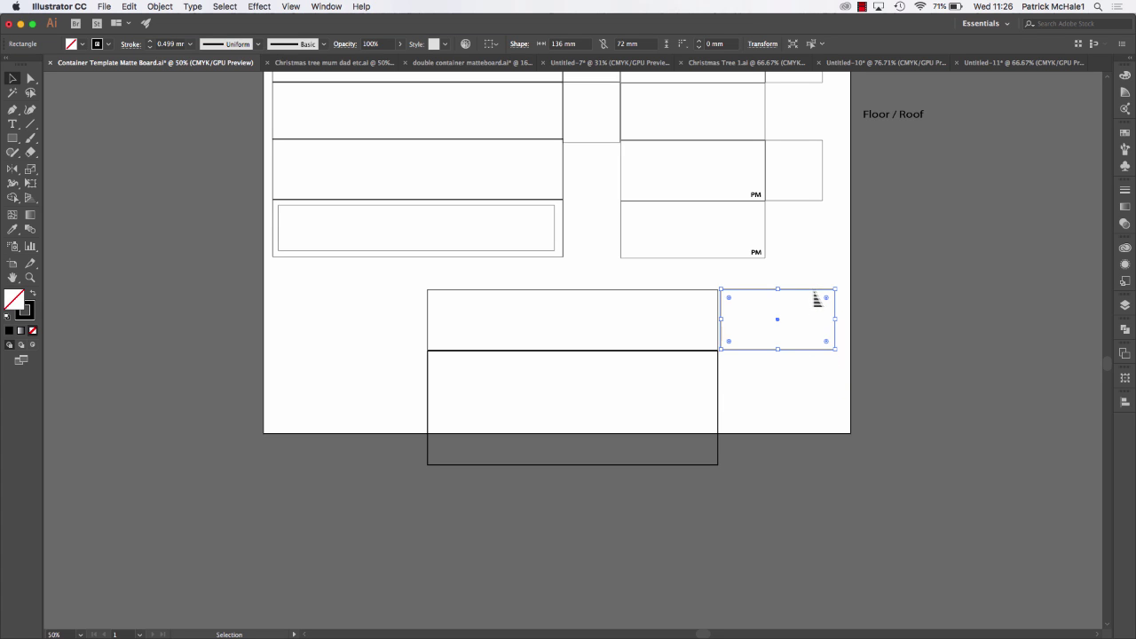
click(821, 281)
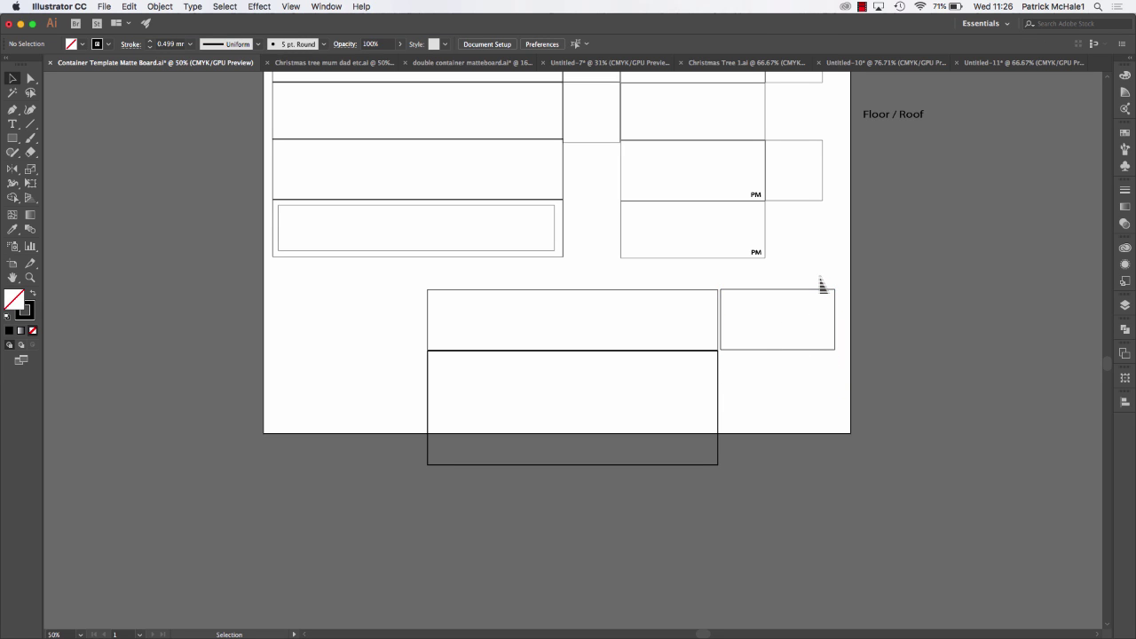
click(690, 302)
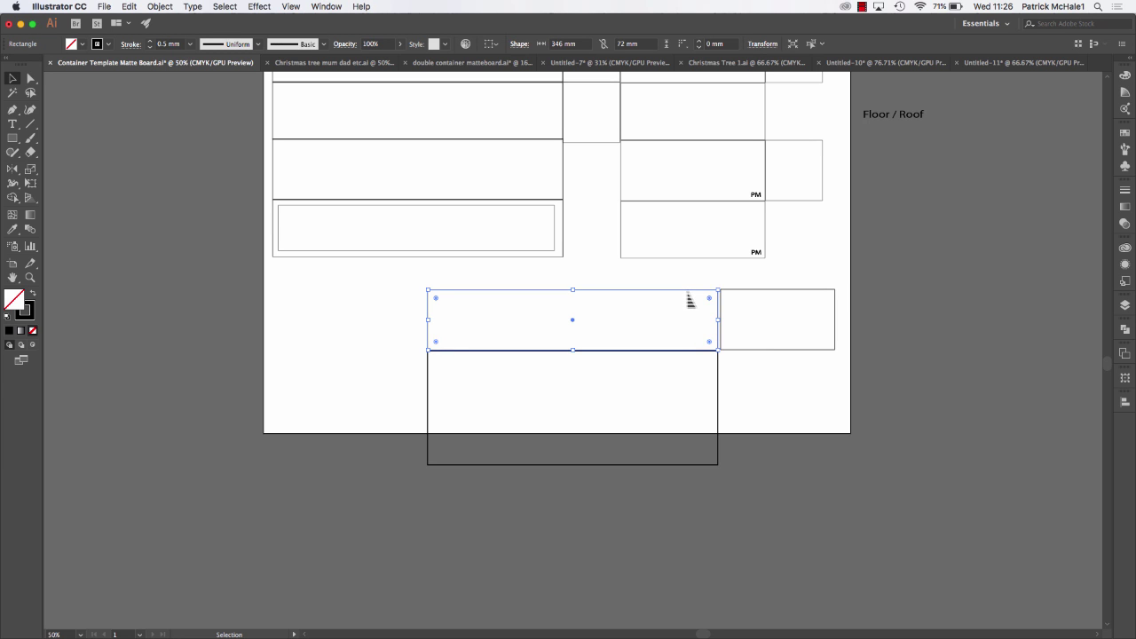
click(720, 387)
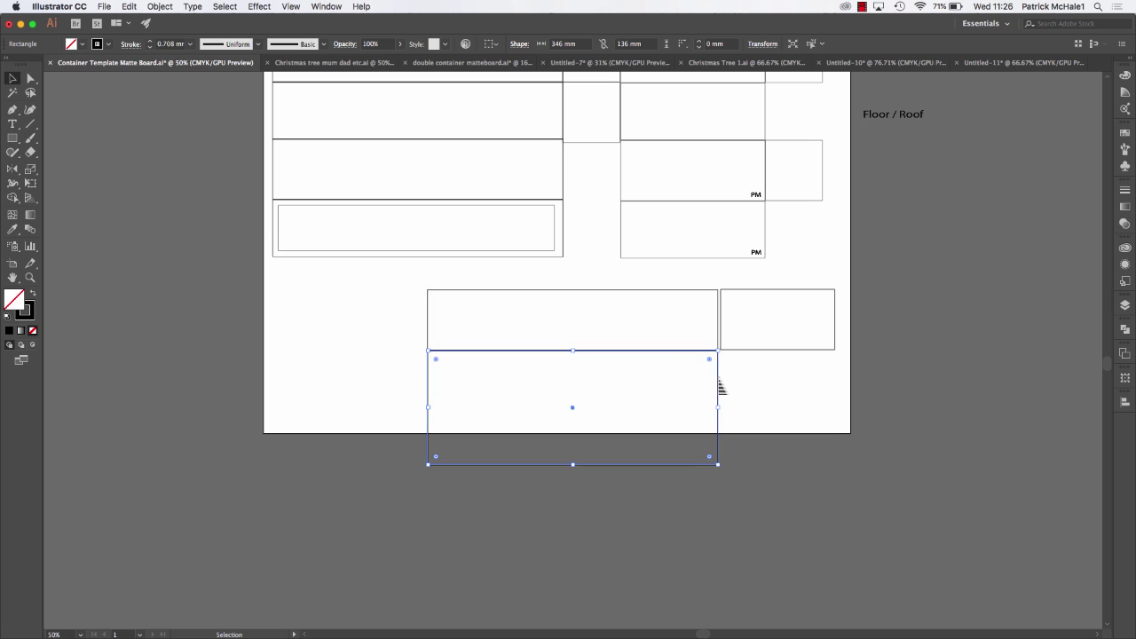
click(775, 352)
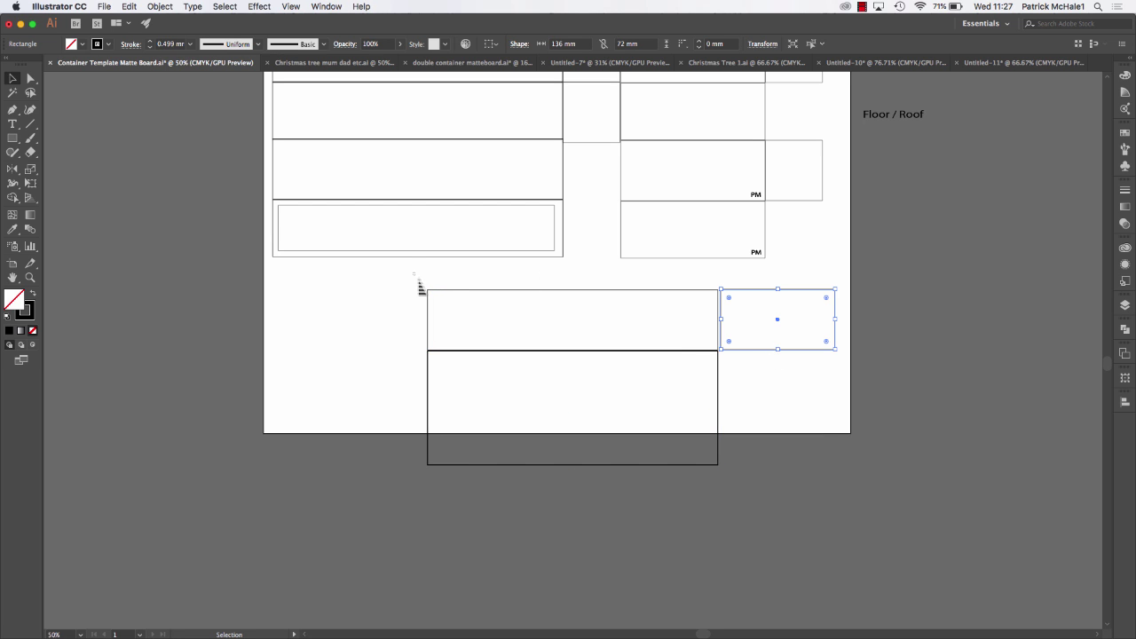
- Move the three double-width panels together so they line up directly beneath the lowest long panel and fit within the artboard
drag(421, 288, 929, 506)
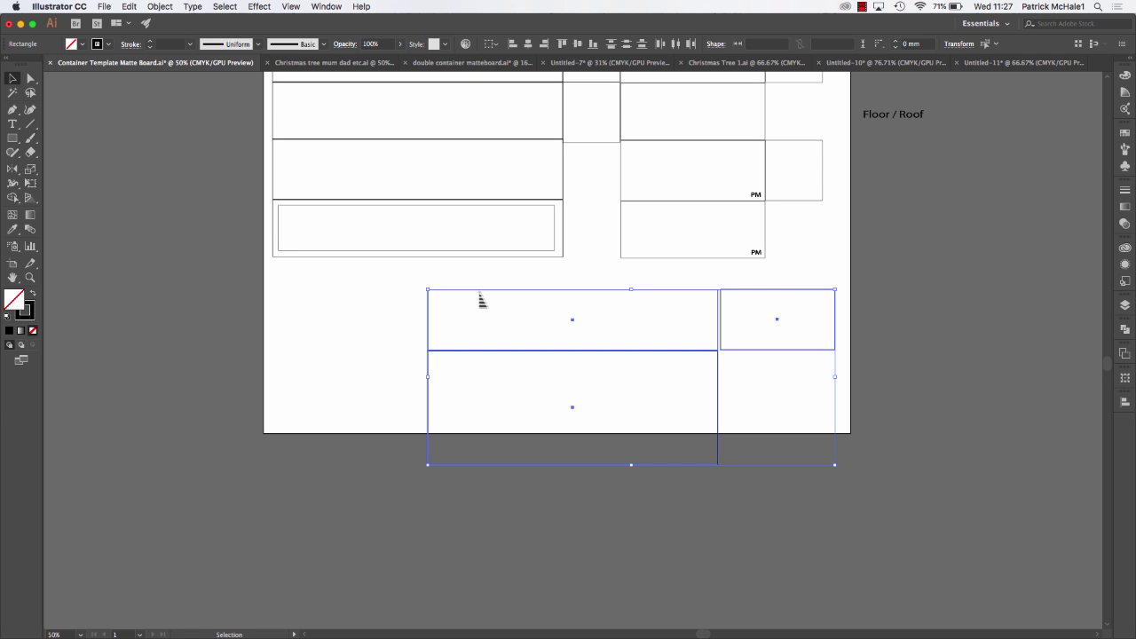
drag(479, 300, 327, 268)
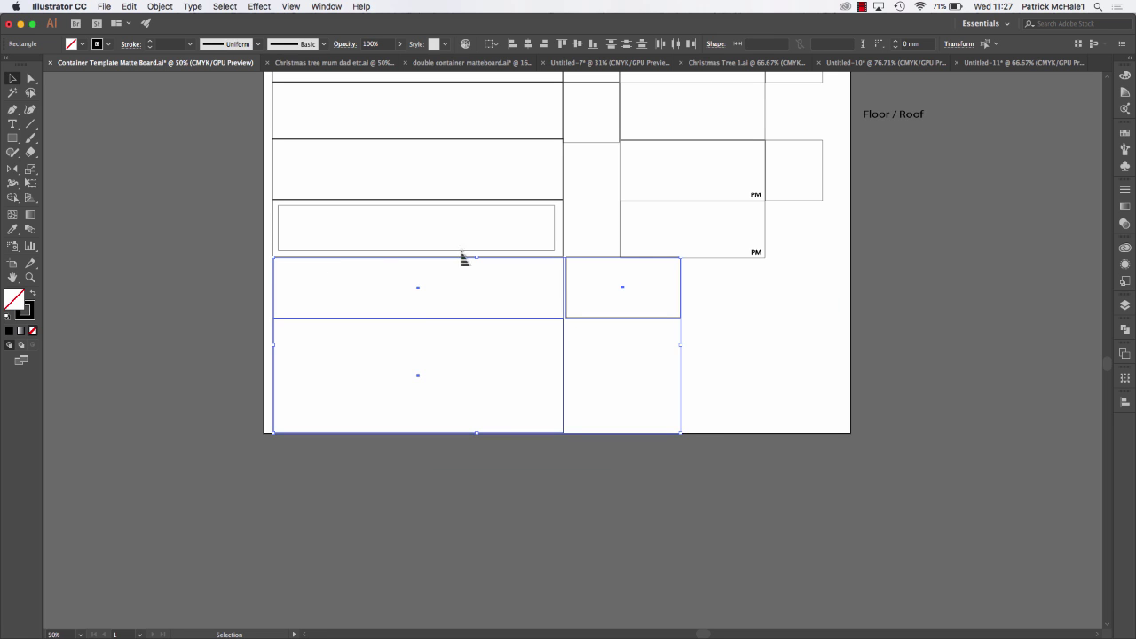
click(836, 311)
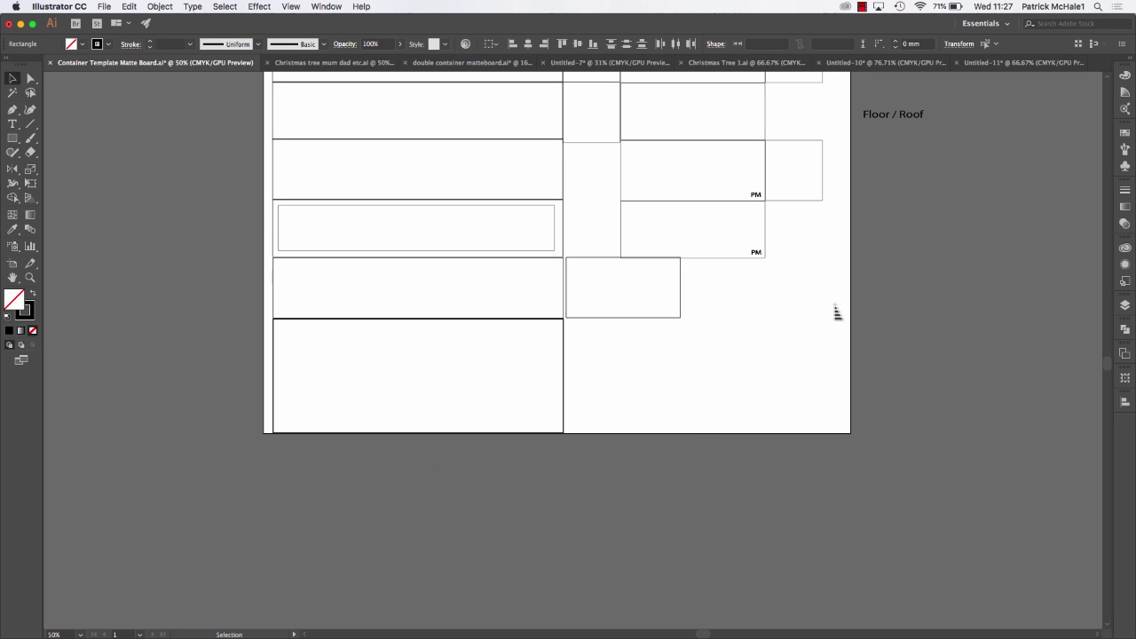
- Nudge the 136 mm wide end panel down until its top edge meets the bottom edge of the lowest short "PM" panel, and deselect it
click(652, 270)
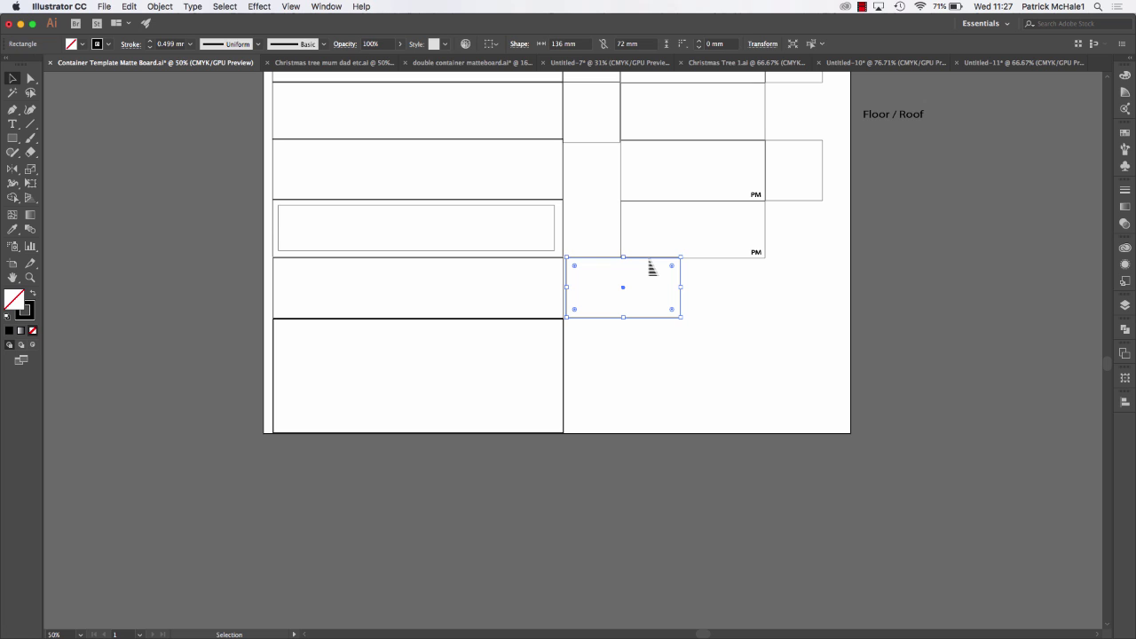
key(super+equal)
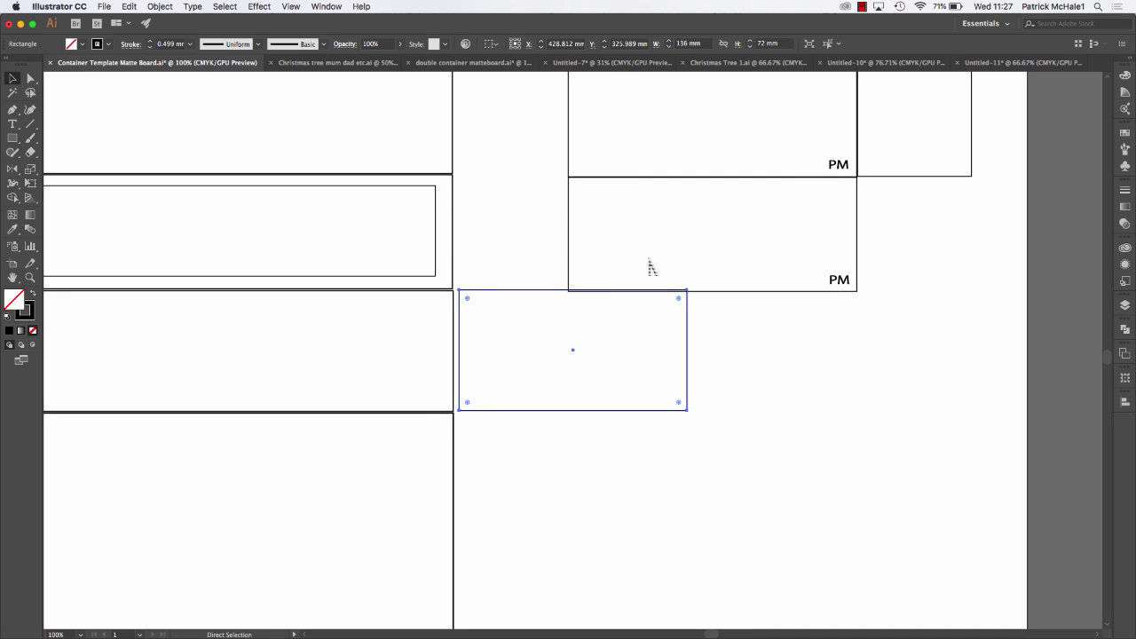
key(super+equal)
key(super+equal)
key(super+equal)
key(super+equal)
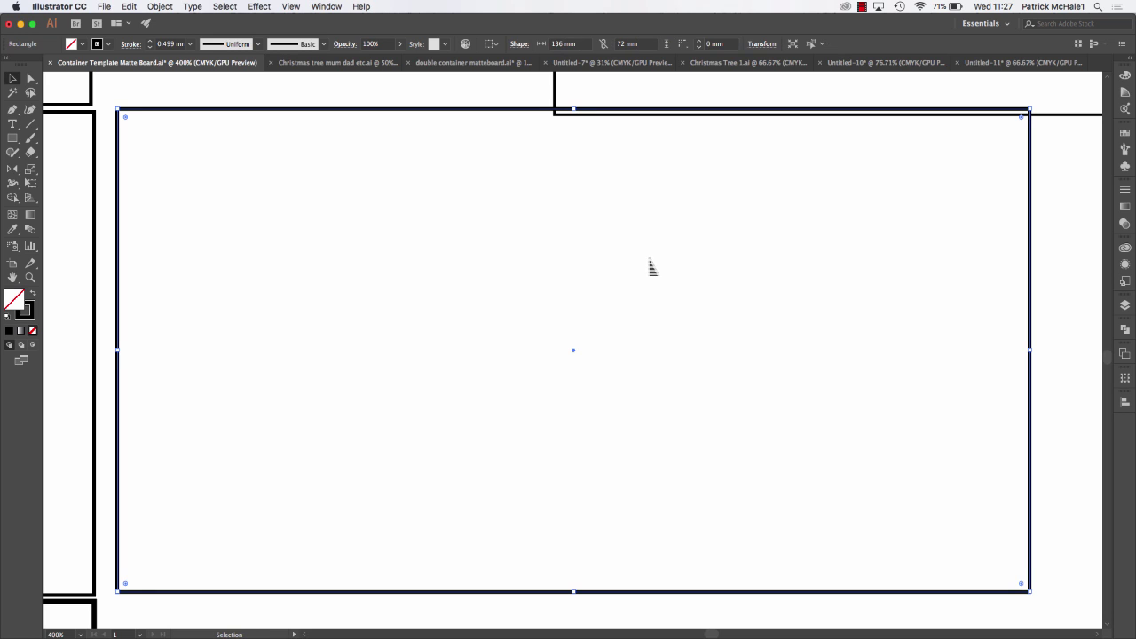
key(Down)
key(Down)
key(Down)
key(Down)
key(Down)
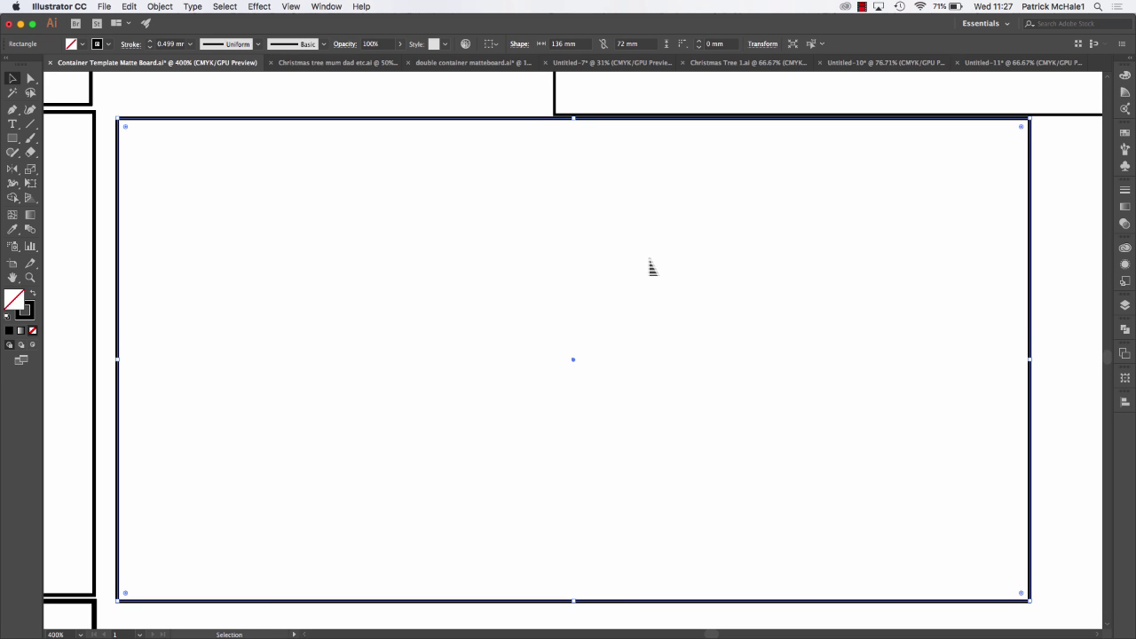
key(Up)
key(Up)
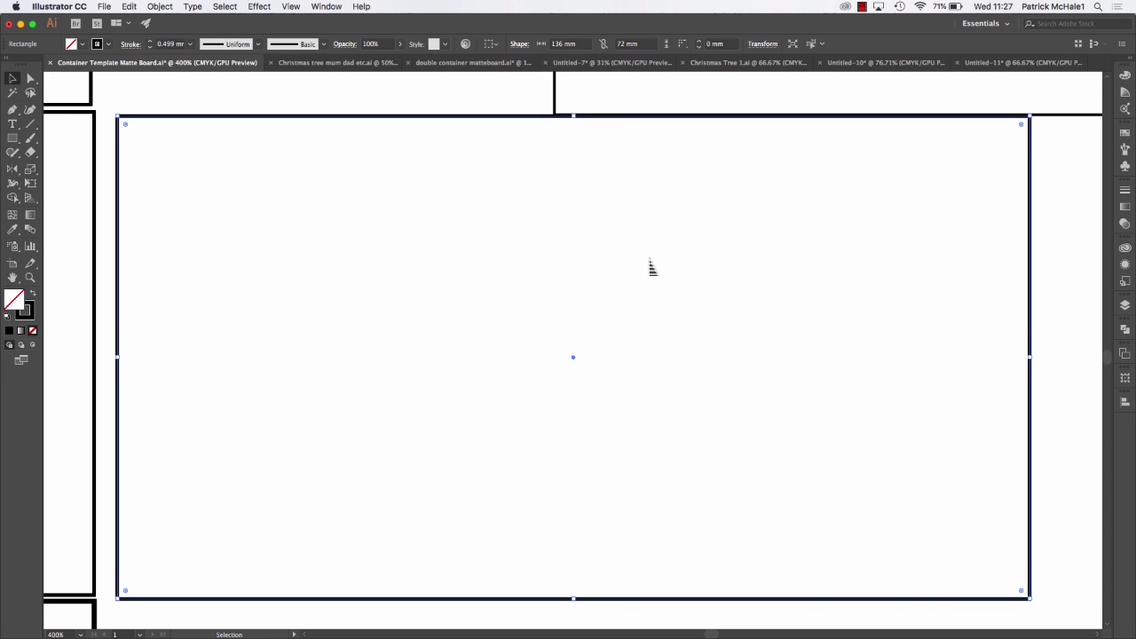
click(1086, 156)
- Draw an upright rectangle about 24 x 42 mm near the left end of the fifth long panel, and leave it deselected
key(super+minus)
key(super+minus)
key(super+minus)
key(super+minus)
key(super+minus)
key(super+minus)
key(super+minus)
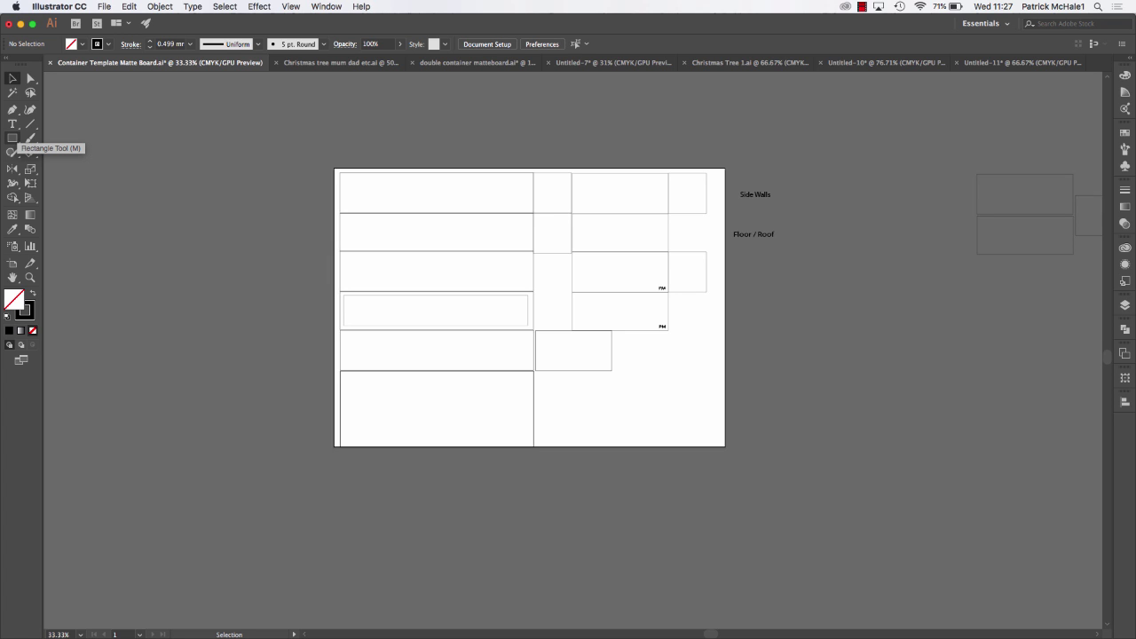
click(360, 327)
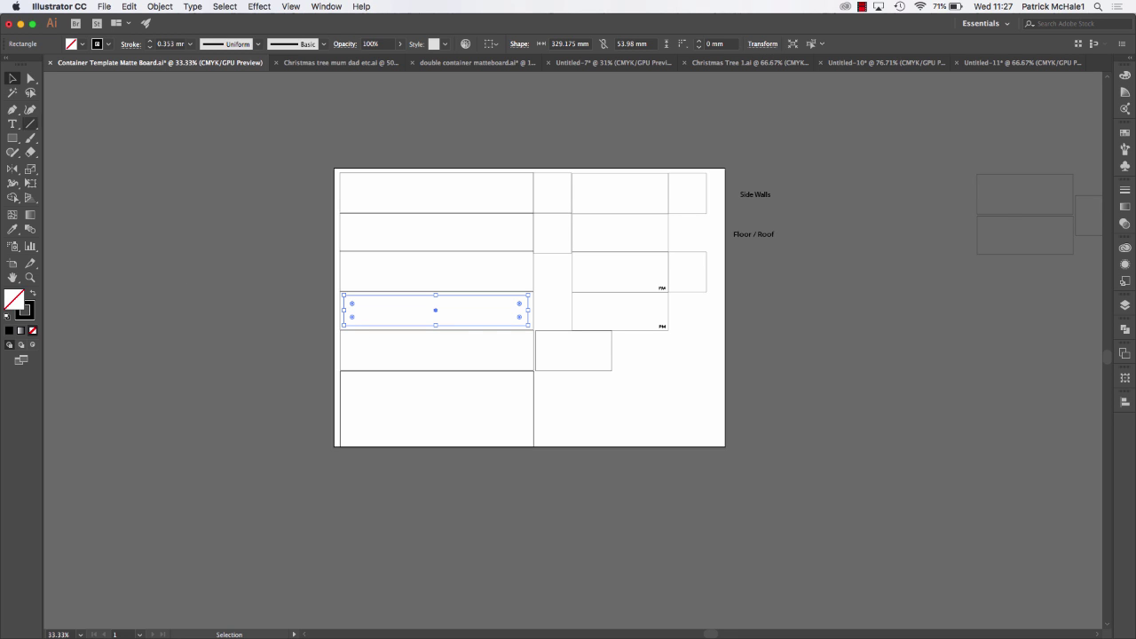
click(13, 138)
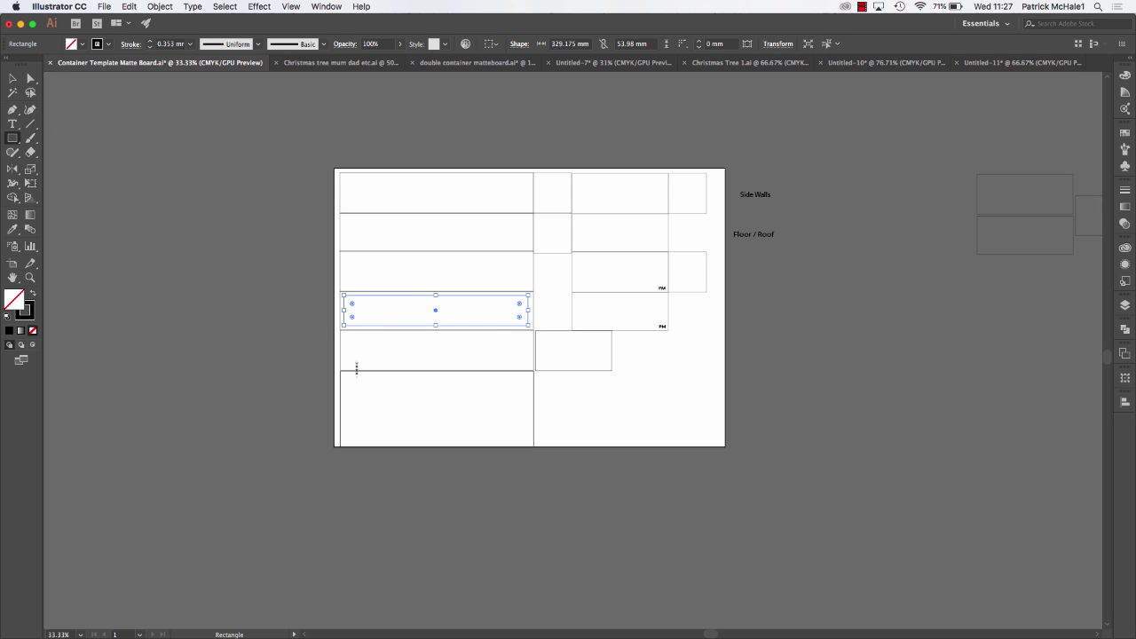
drag(356, 366, 370, 344)
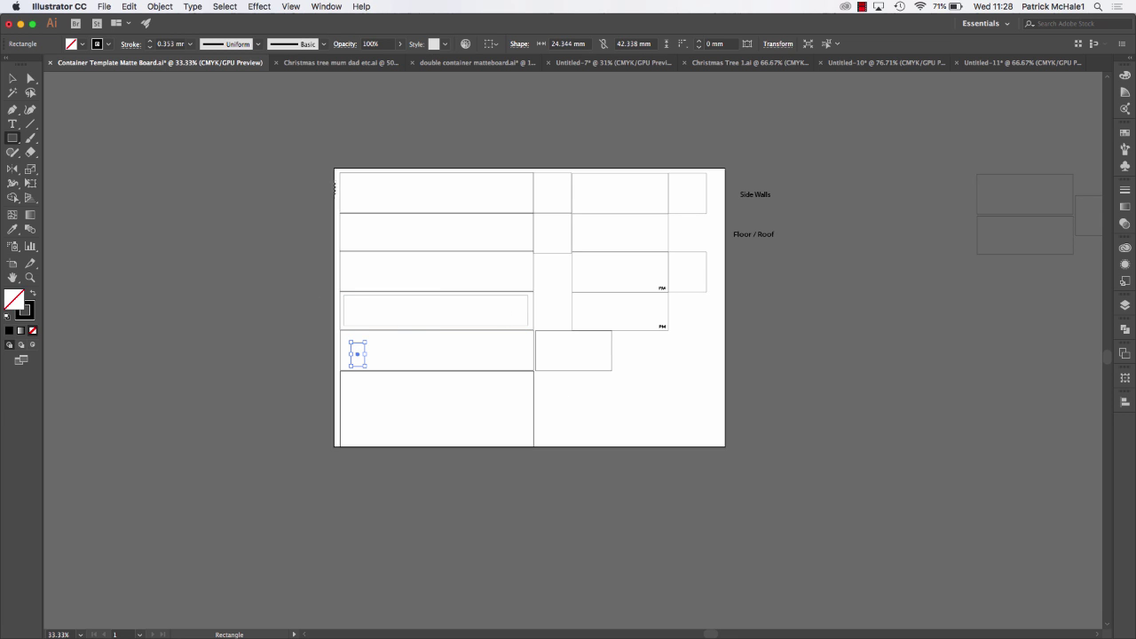
key(v)
click(269, 220)
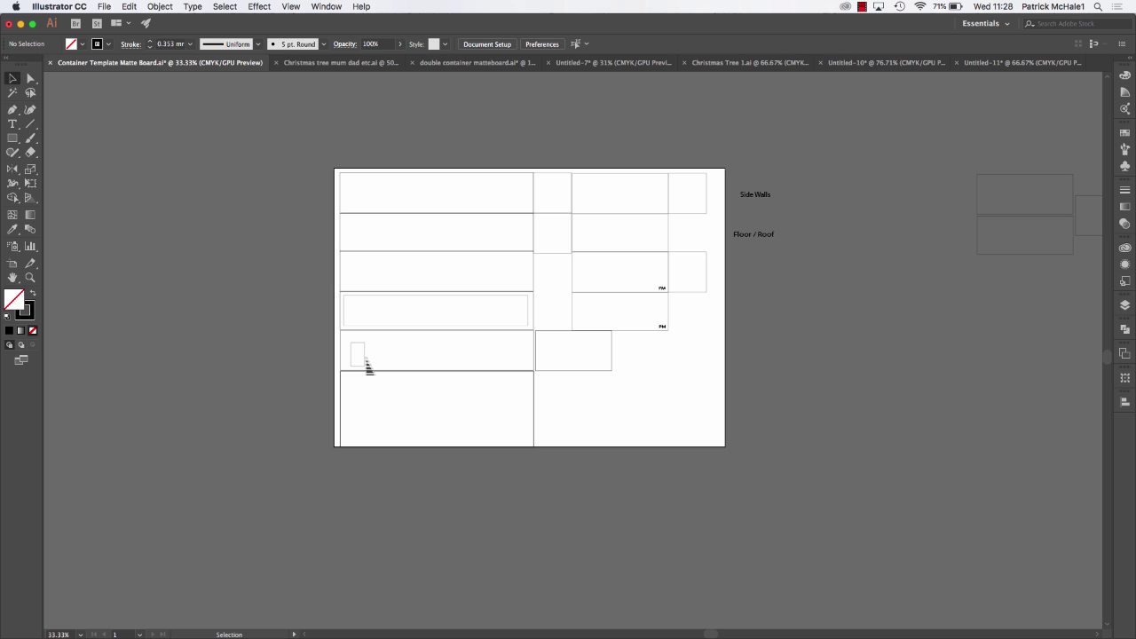
click(365, 357)
click(422, 357)
- Draw a straight diagonal Pen line beside the small rectangle, from about X 64, Y 353 mm to X 105, Y 301 mm, and end the path
click(13, 108)
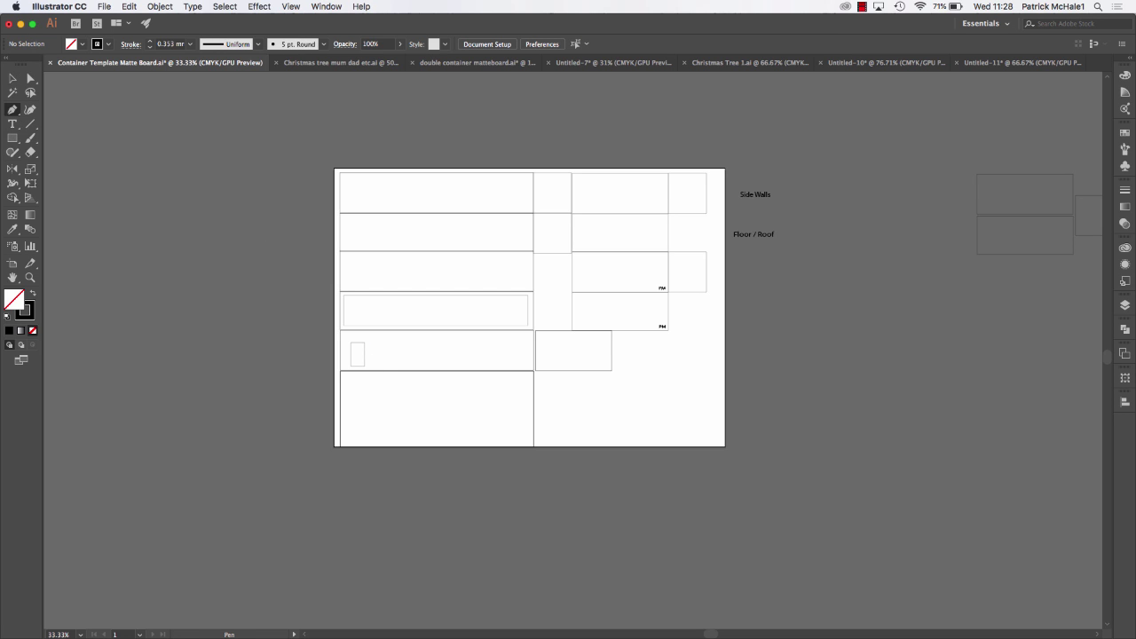
key(super+equal)
key(super+equal)
key(super+equal)
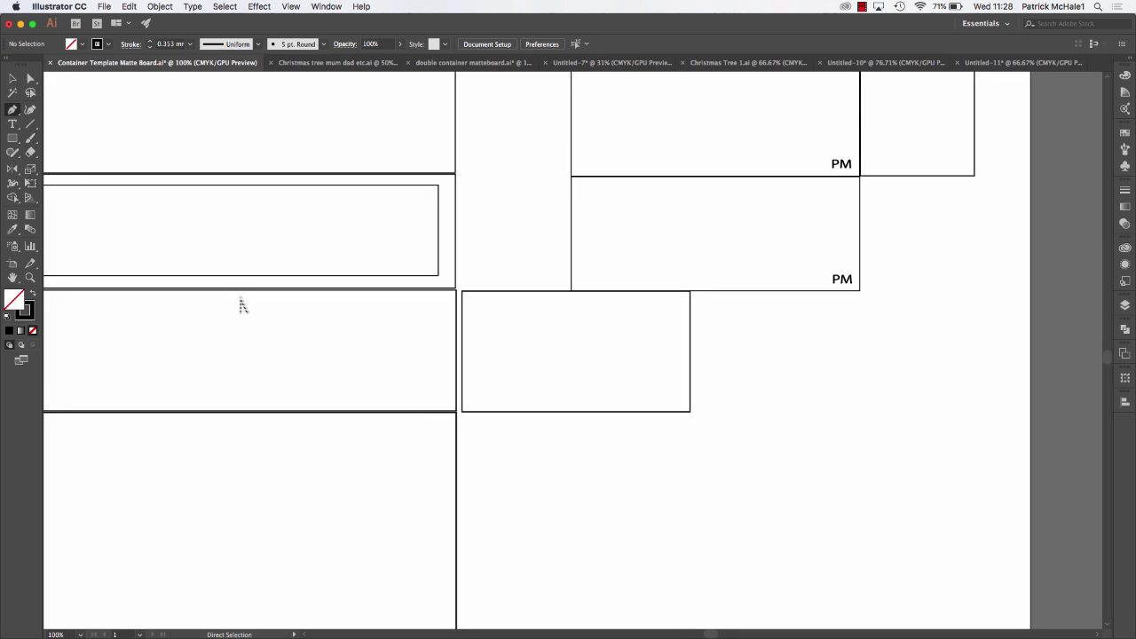
scroll(376, 364, left, 5)
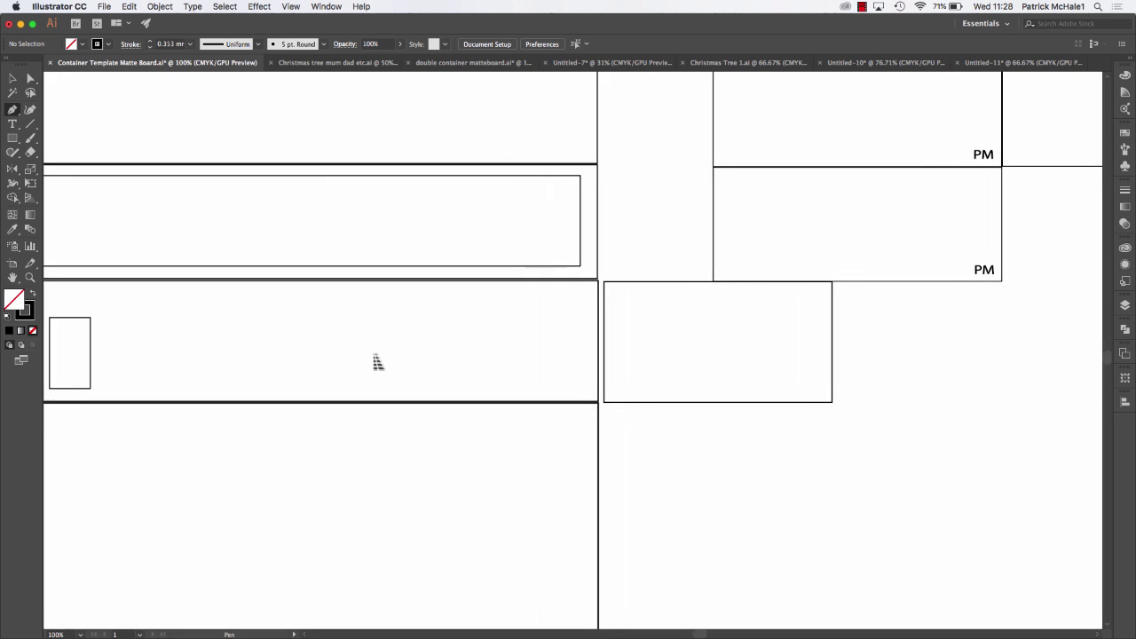
scroll(376, 363, left, 3)
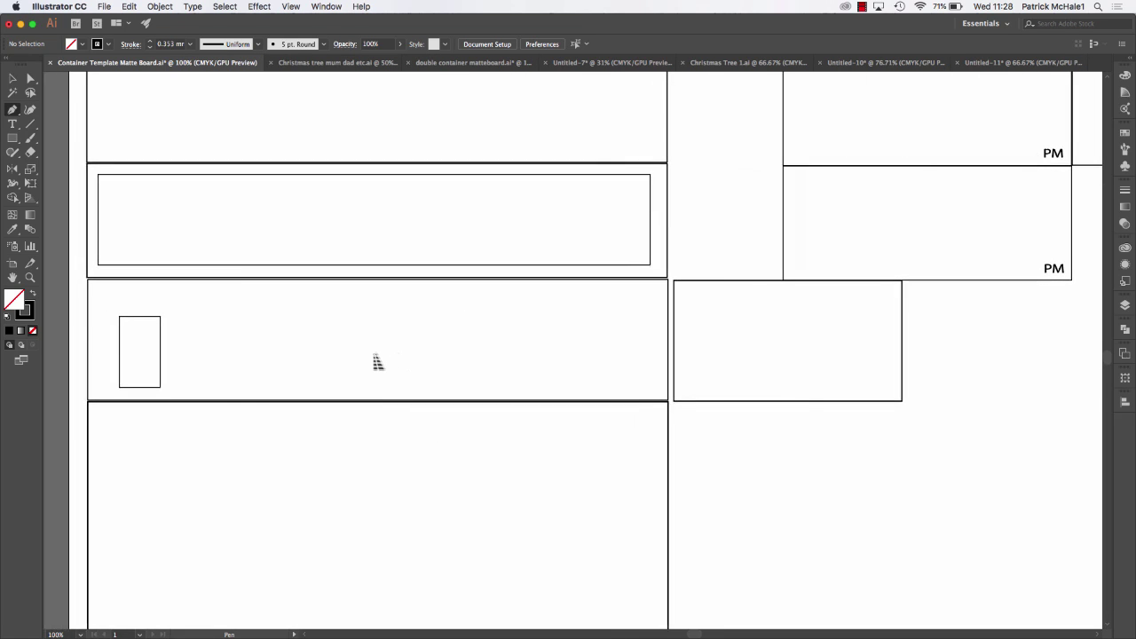
click(174, 385)
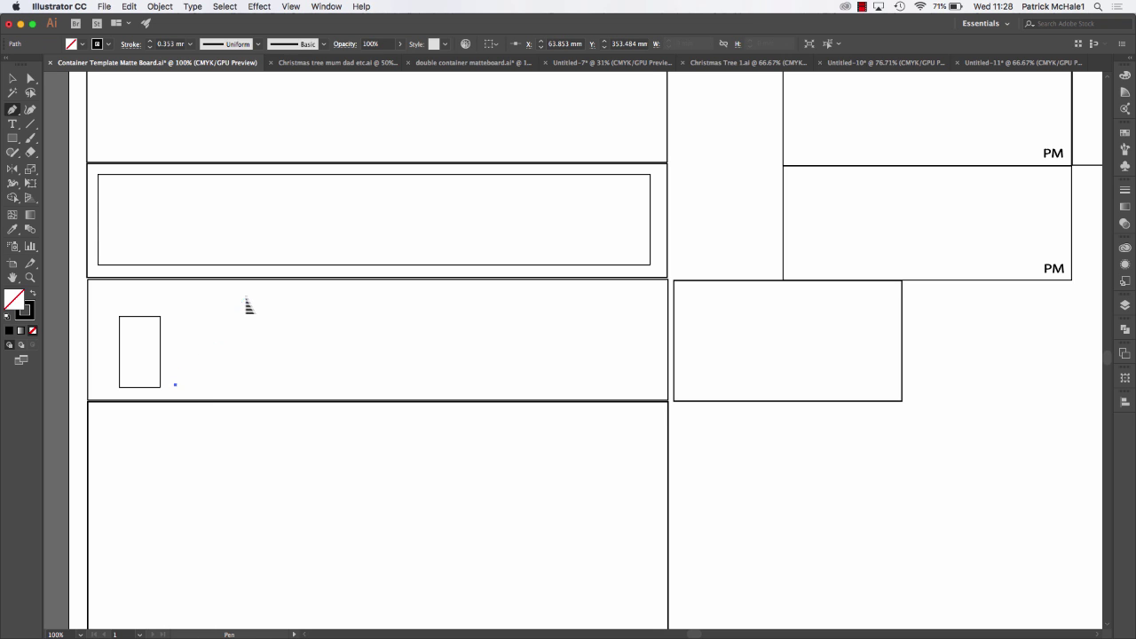
click(246, 297)
click(276, 297)
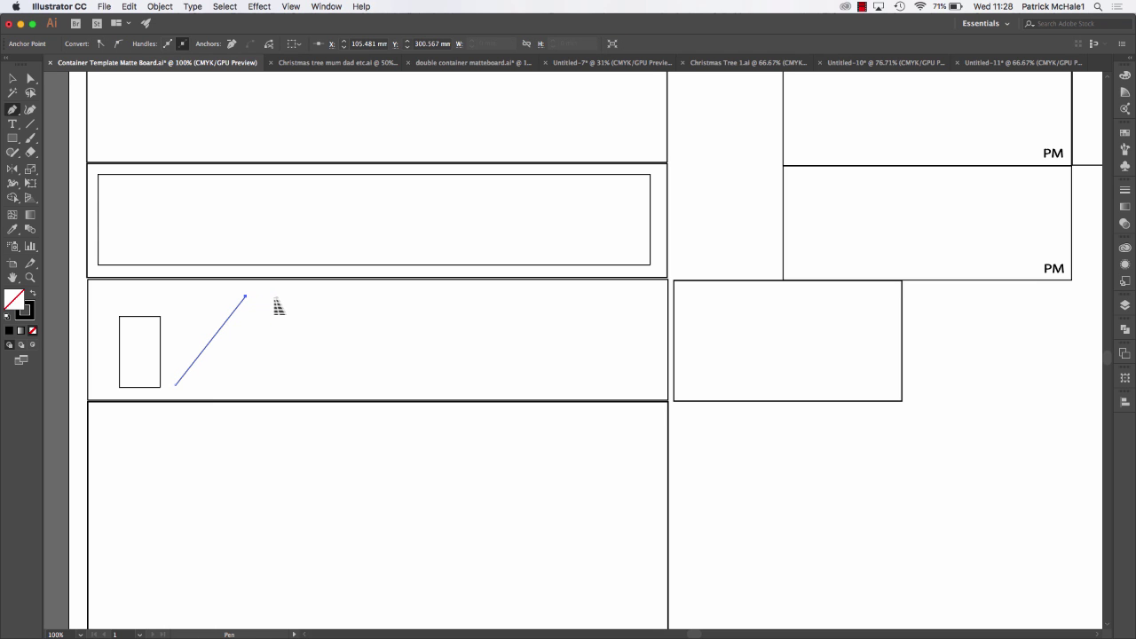
super+click(275, 303)
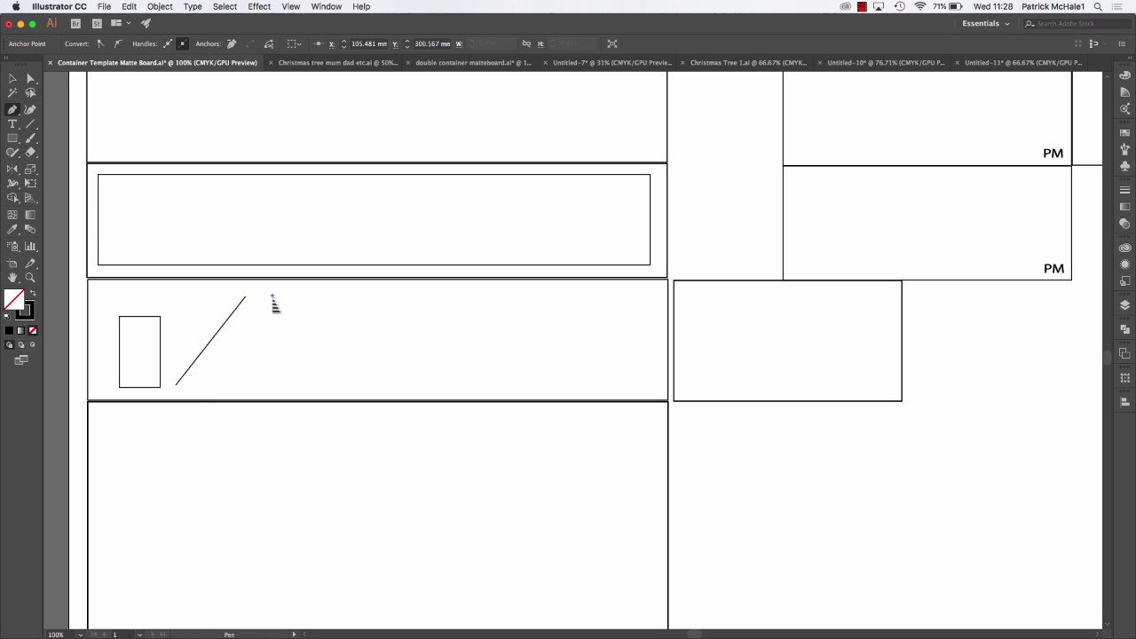
- Complete the second straight diagonal Pen line parallel to the first, ending at about X 77, Y 355 mm
click(198, 387)
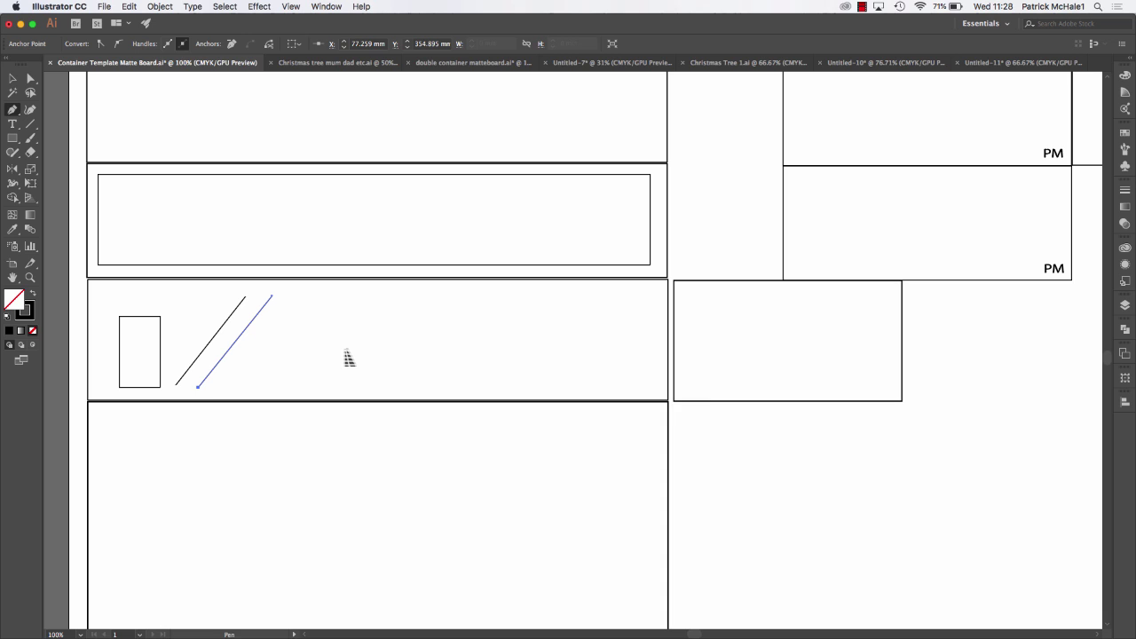
click(13, 78)
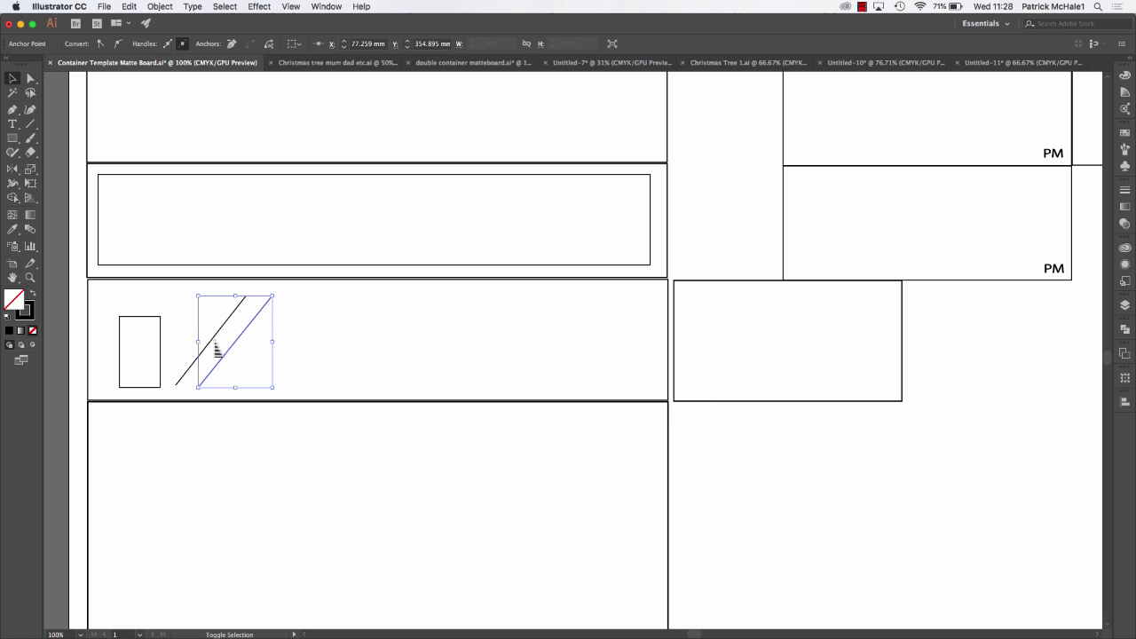
- Duplicate the pair of diagonal lines, place the copy about 40 mm to the right of the originals, and deselect it
shift+click(213, 344)
key(a)
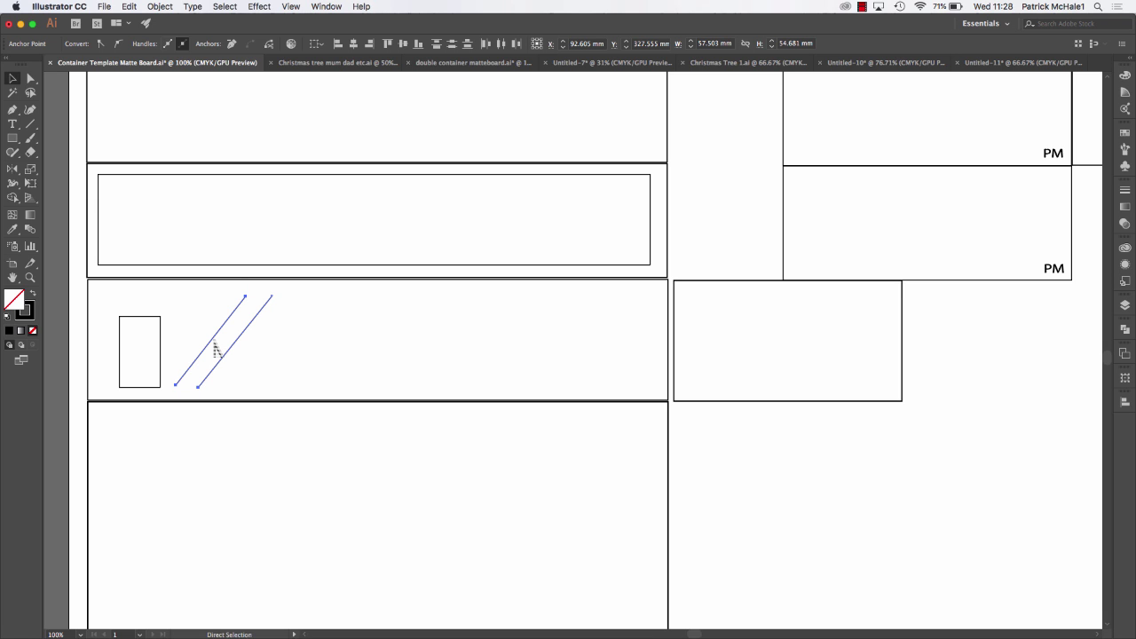
key(v)
key(a)
key(v)
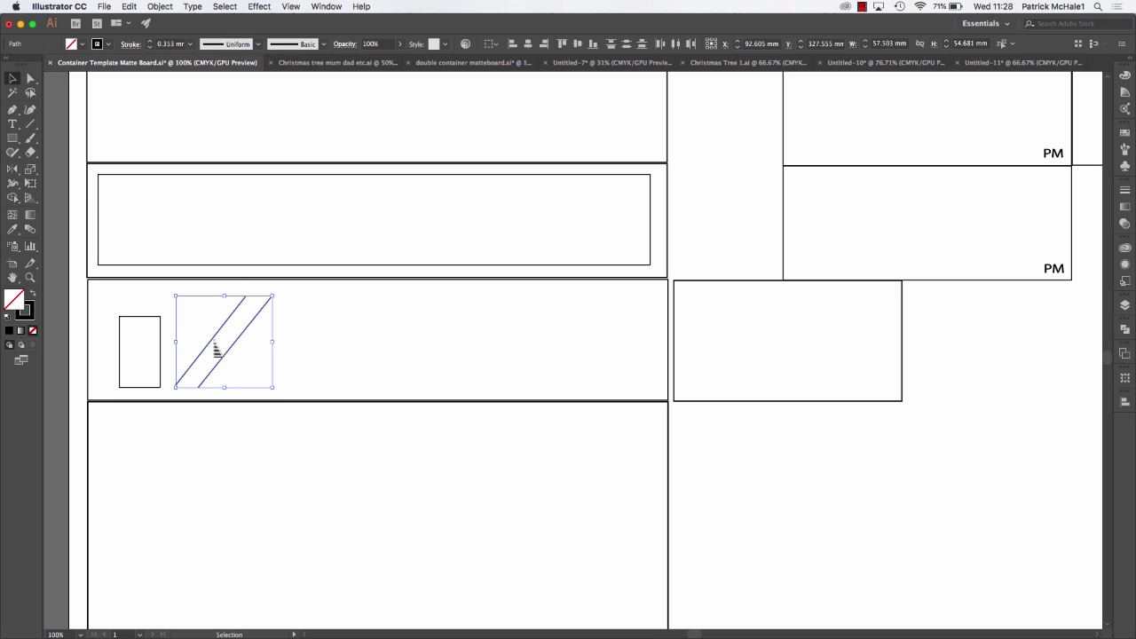
key(alt+Right)
key(Right)
key(Right)
key(Right)
key(Right)
key(Right)
key(Right)
key(Right)
key(Right)
key(Right)
key(Right)
key(Right)
key(Right)
key(Right)
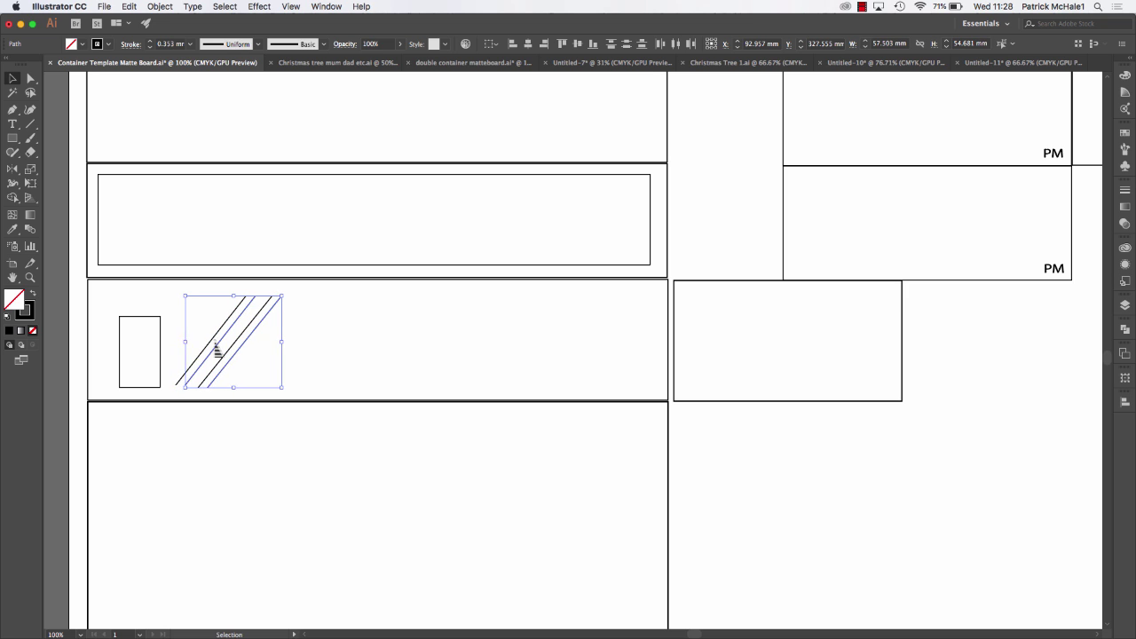
key(Right)
key(Right)
key(Right)
key(Right)
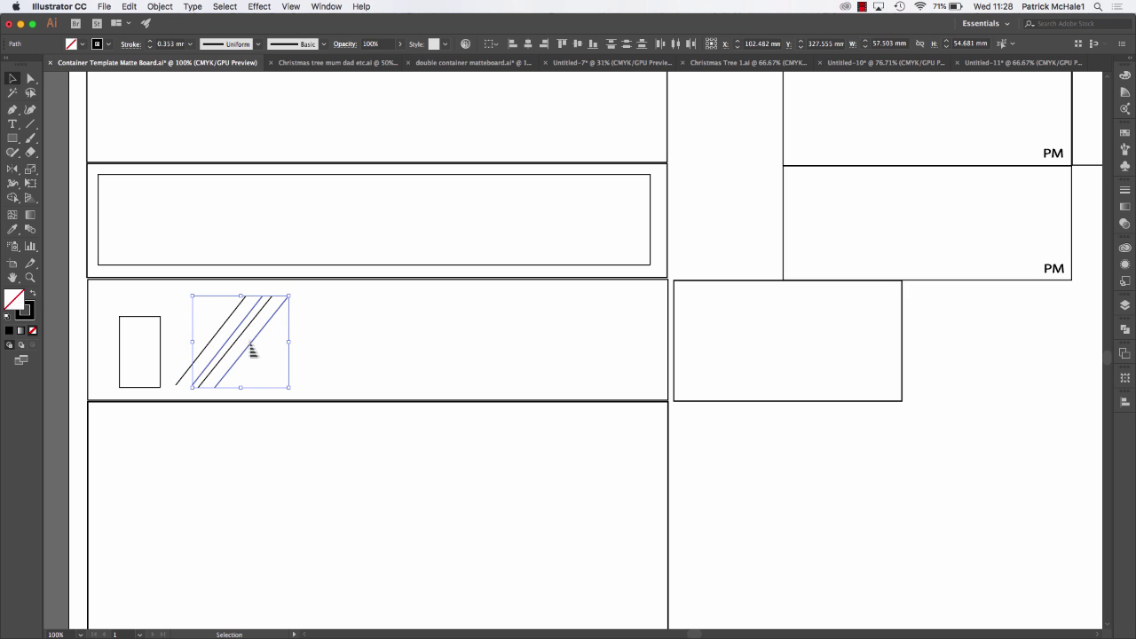
drag(256, 352, 282, 357)
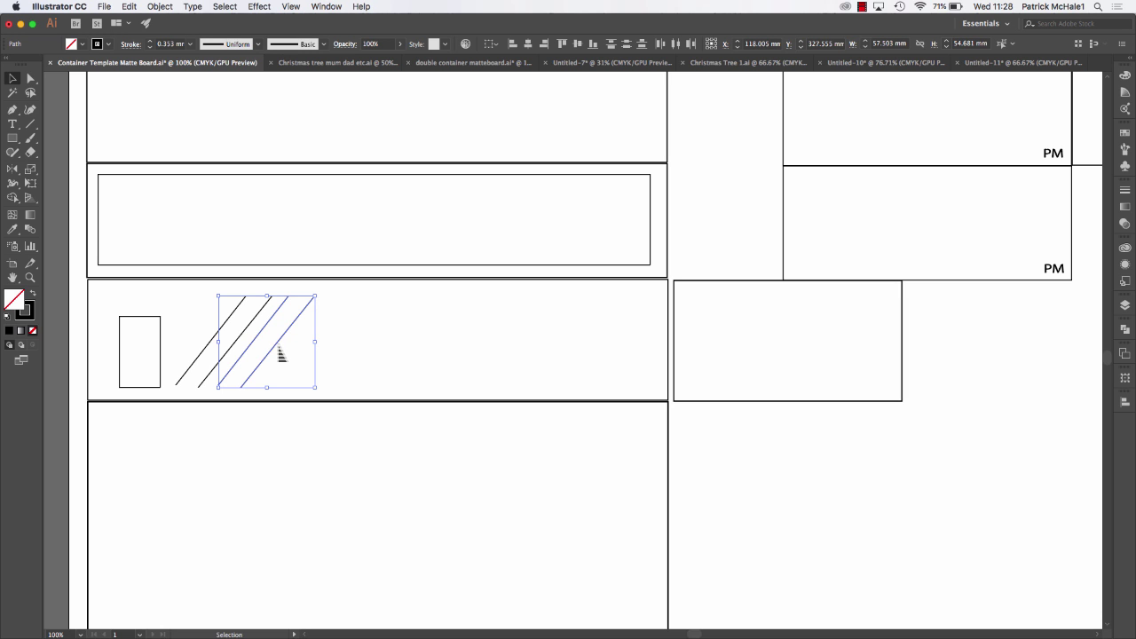
drag(281, 354, 305, 347)
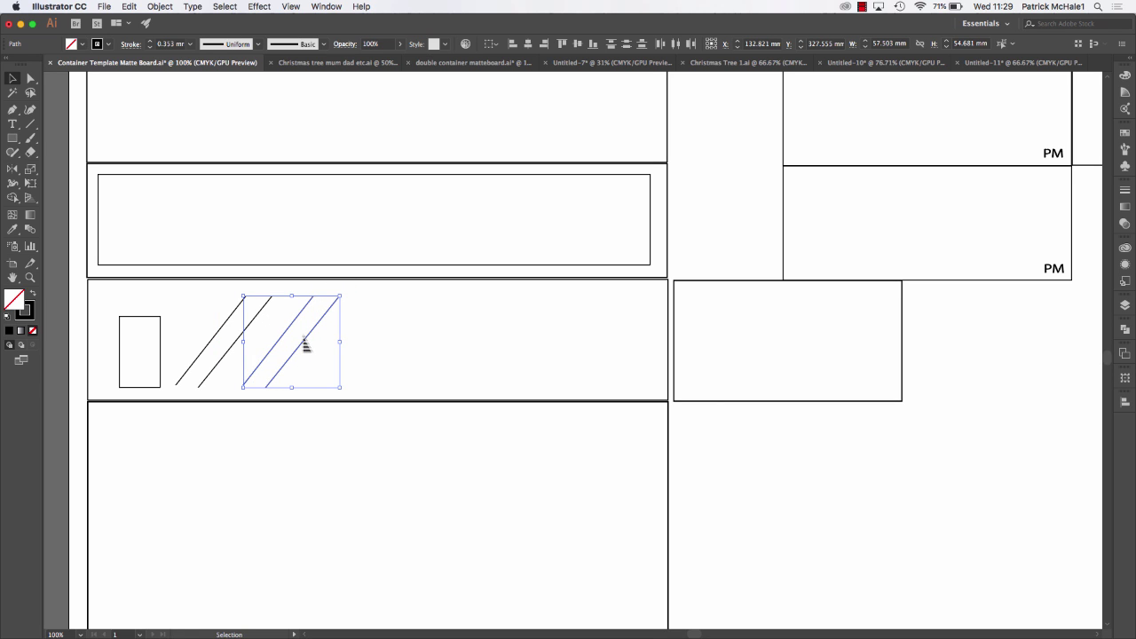
click(391, 385)
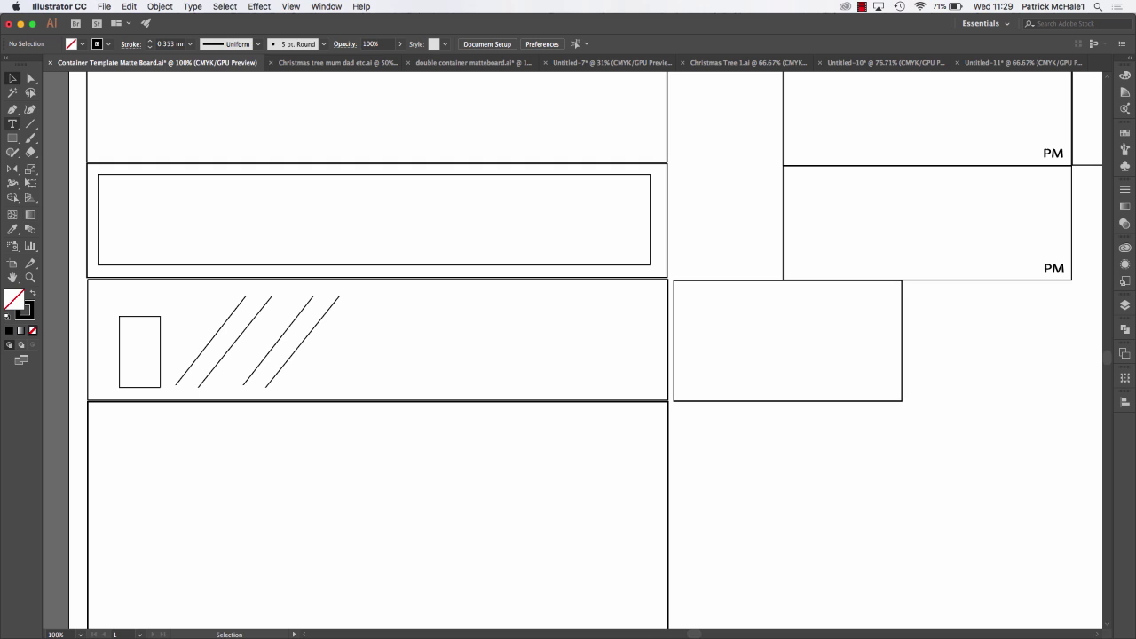
- Draw a wavy Pen path about 158 x 38 mm beside the diagonals, ending in a straight vertical segment downward, and deselect it
key(p)
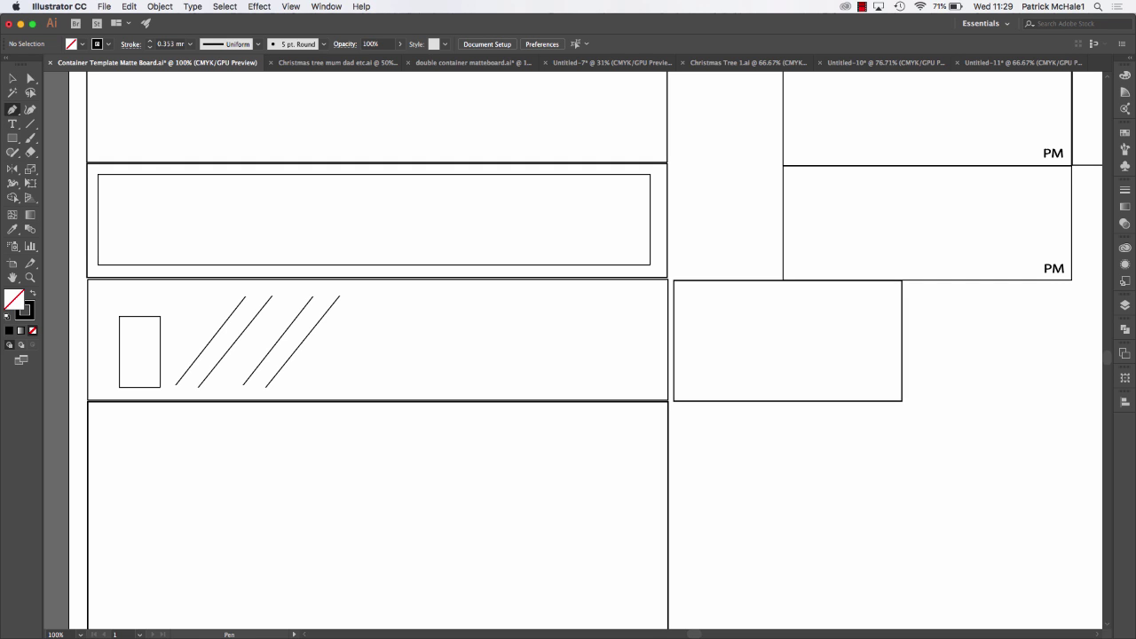
click(355, 346)
drag(439, 333, 645, 275)
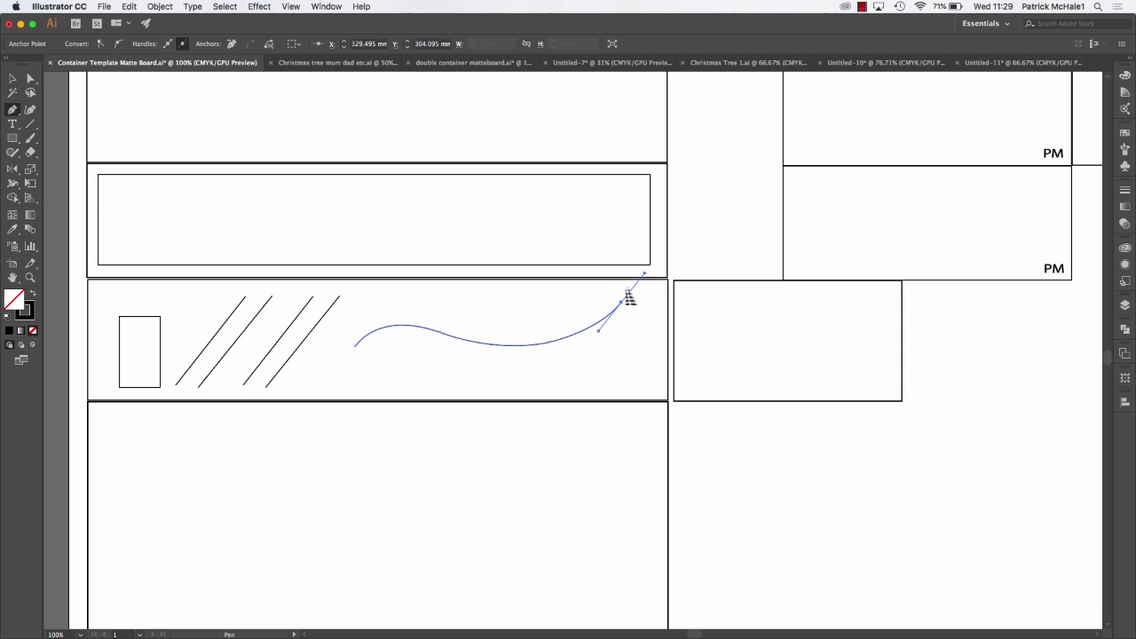
click(621, 304)
click(621, 366)
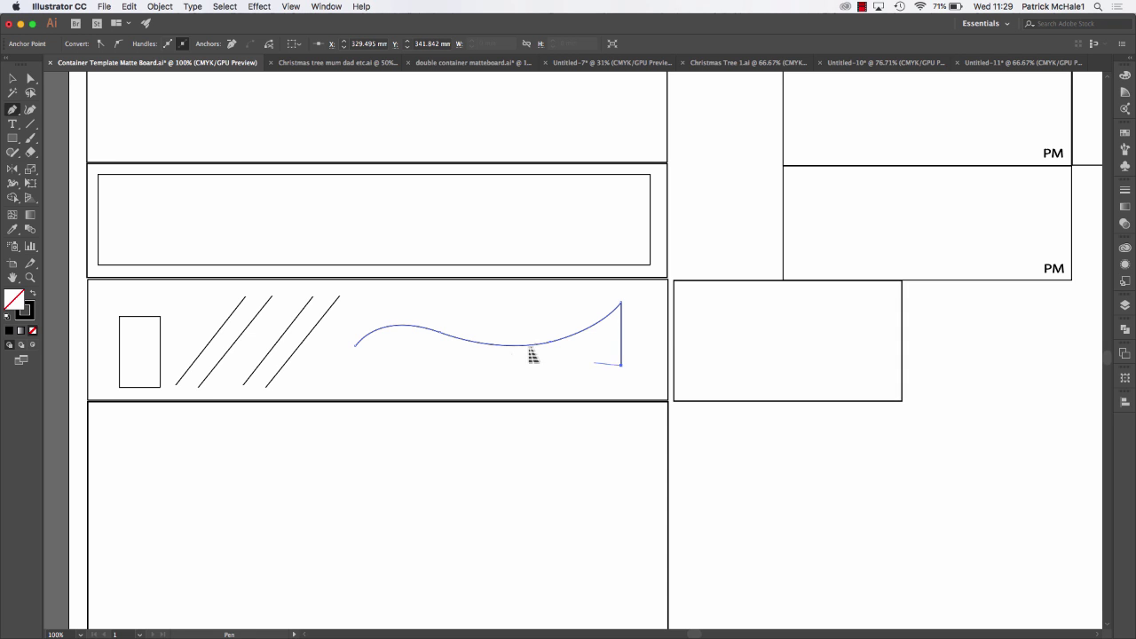
key(v)
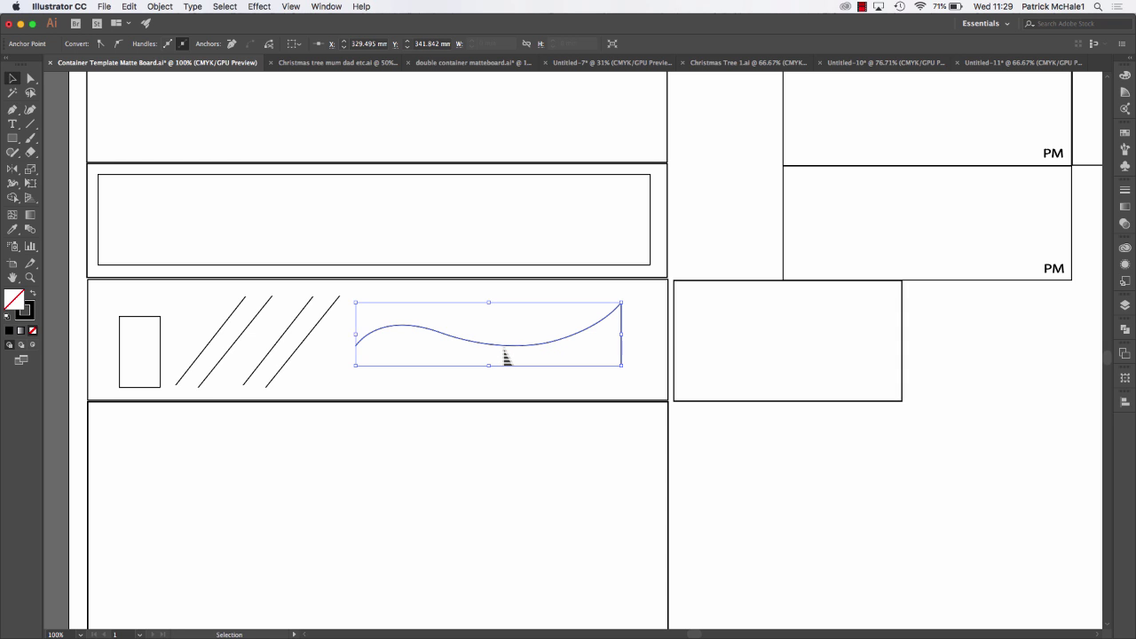
click(513, 380)
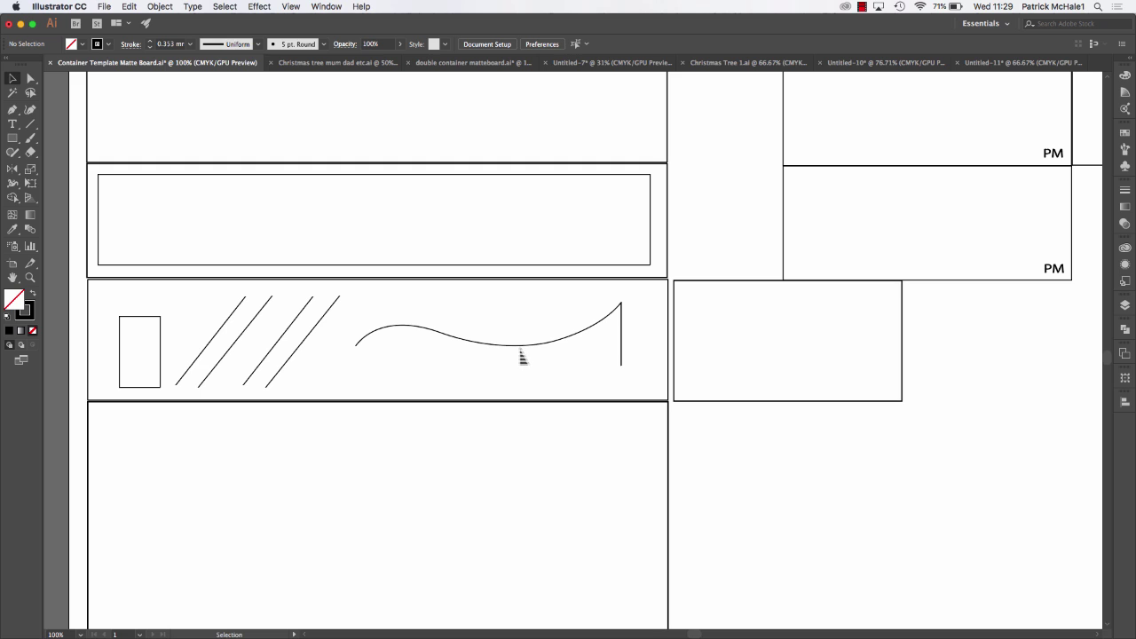
- Copy the wavy path in the fifth long panel and paste a duplicate of it
click(521, 349)
key(a)
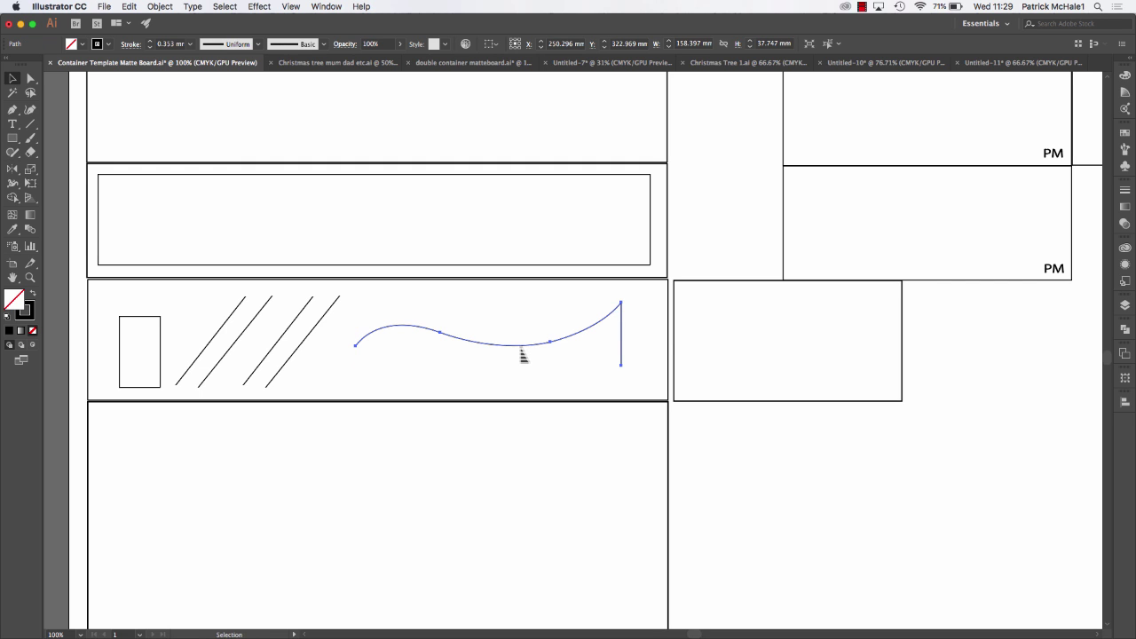
key(super+c)
key(super+v)
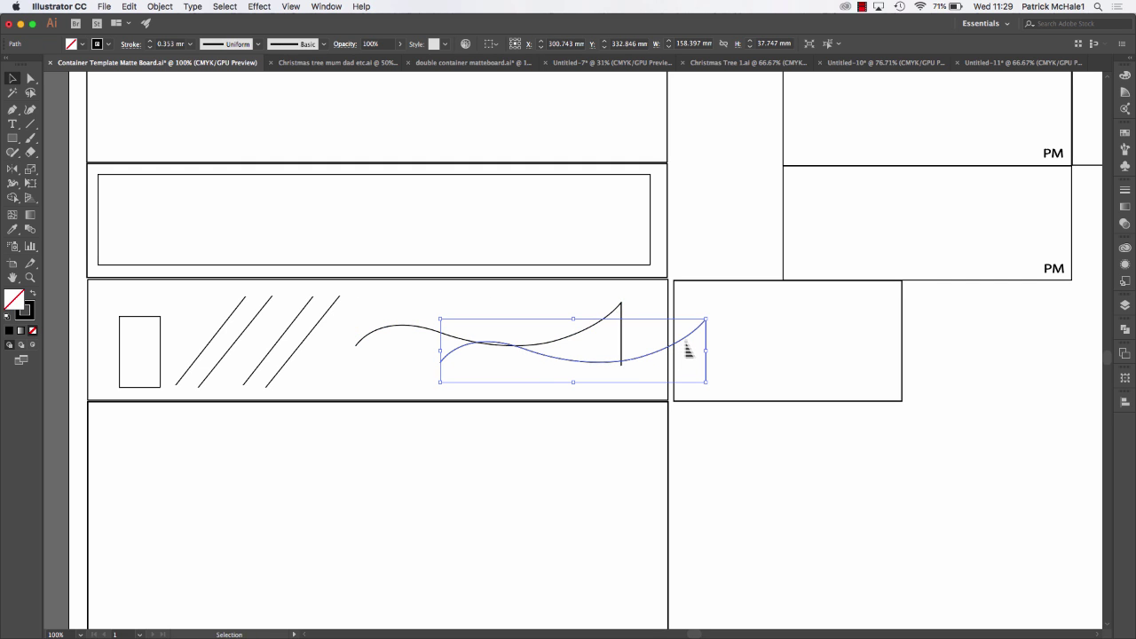
shift+click(667, 364)
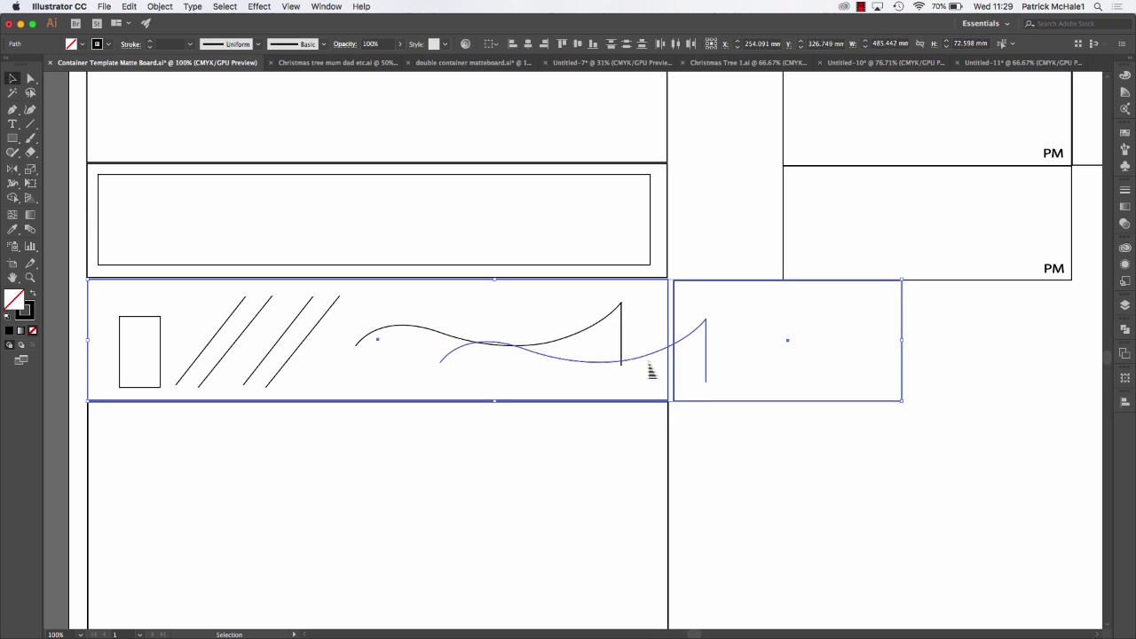
click(649, 358)
drag(649, 364, 589, 373)
key(super+z)
click(790, 510)
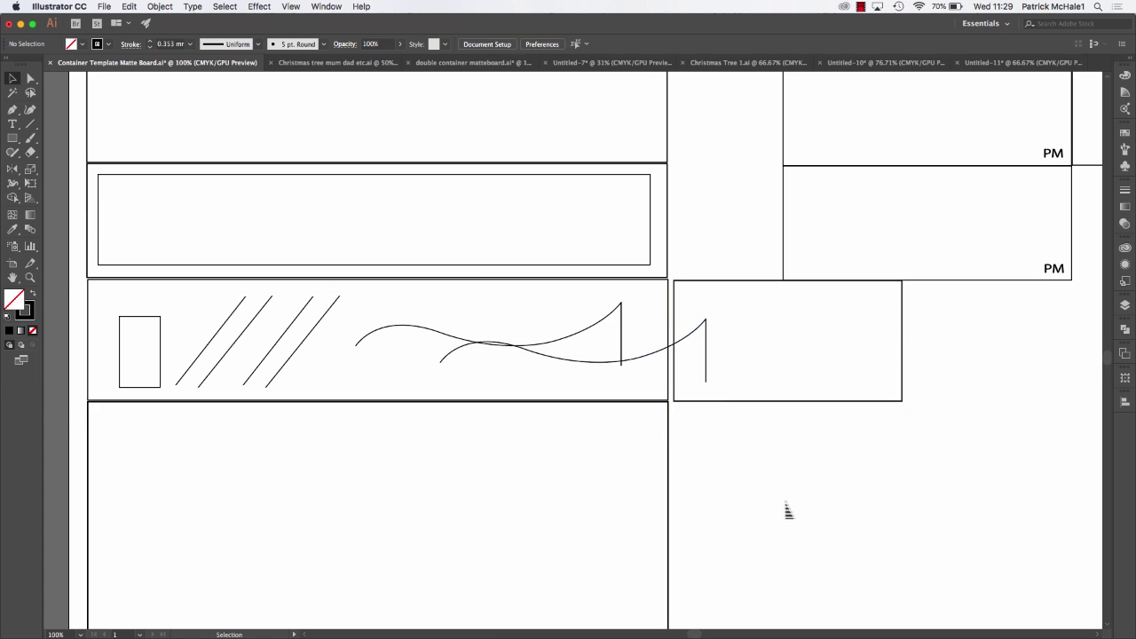
- Move the pasted wavy path directly beneath the original, about 36 mm lower with their ends aligned, and deselect it
click(637, 364)
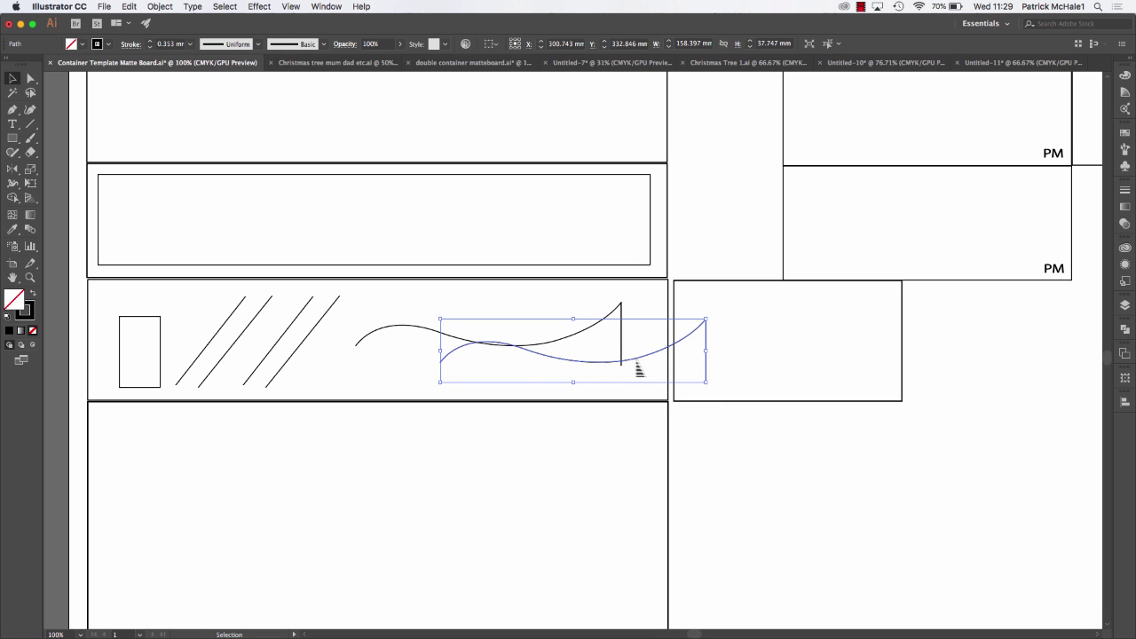
drag(636, 366, 552, 410)
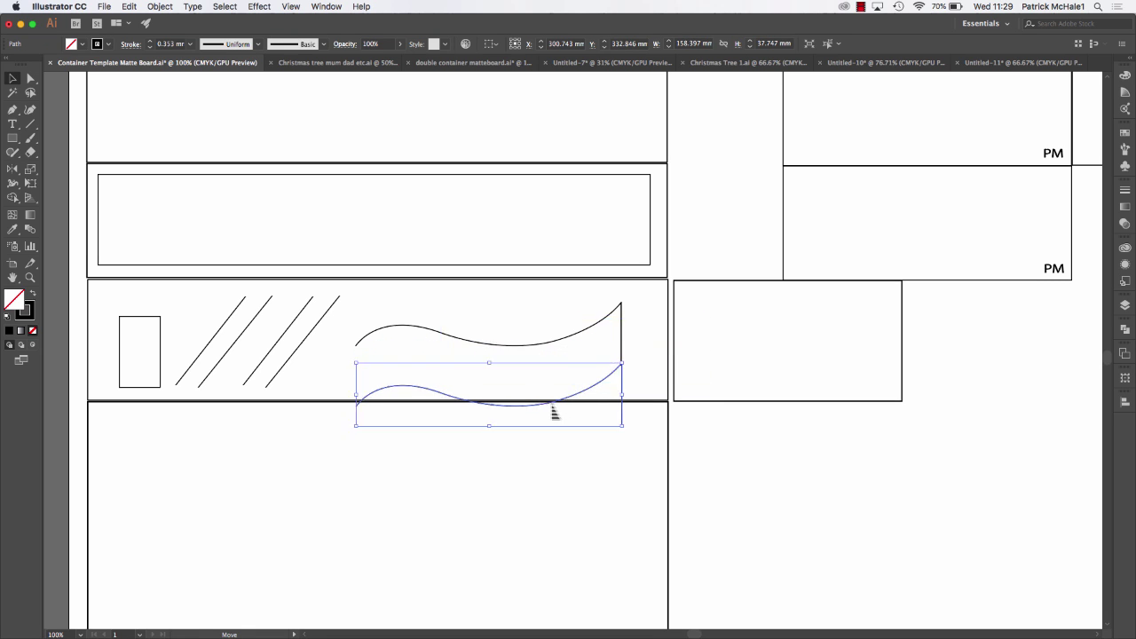
click(626, 511)
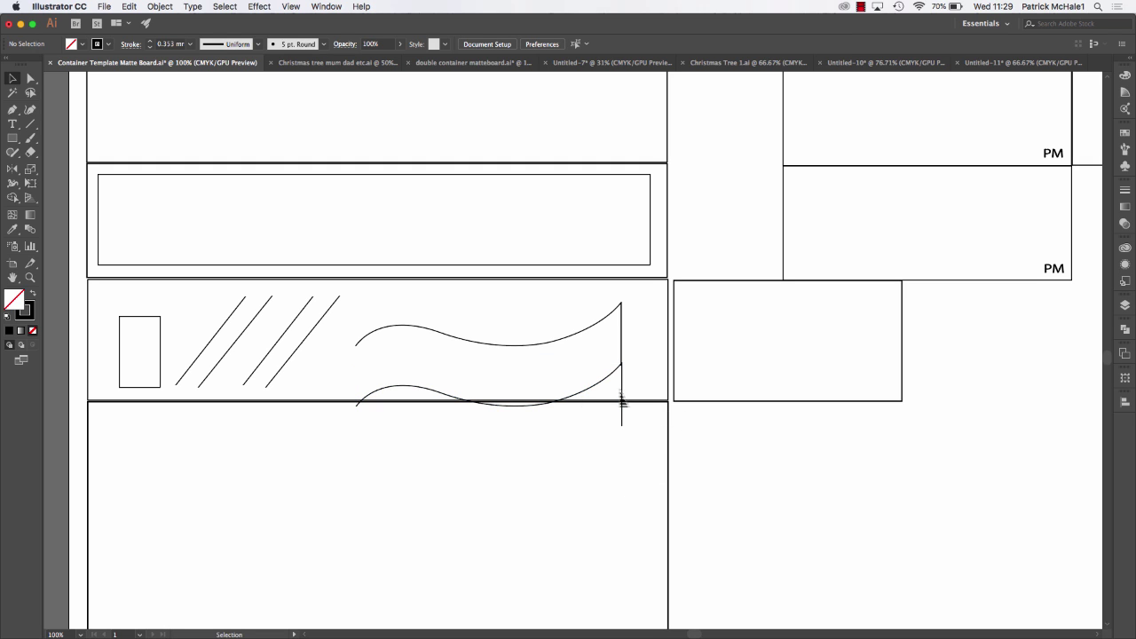
- Delete the vertical end segment of the lower wavy path, keeping its curve
key(a)
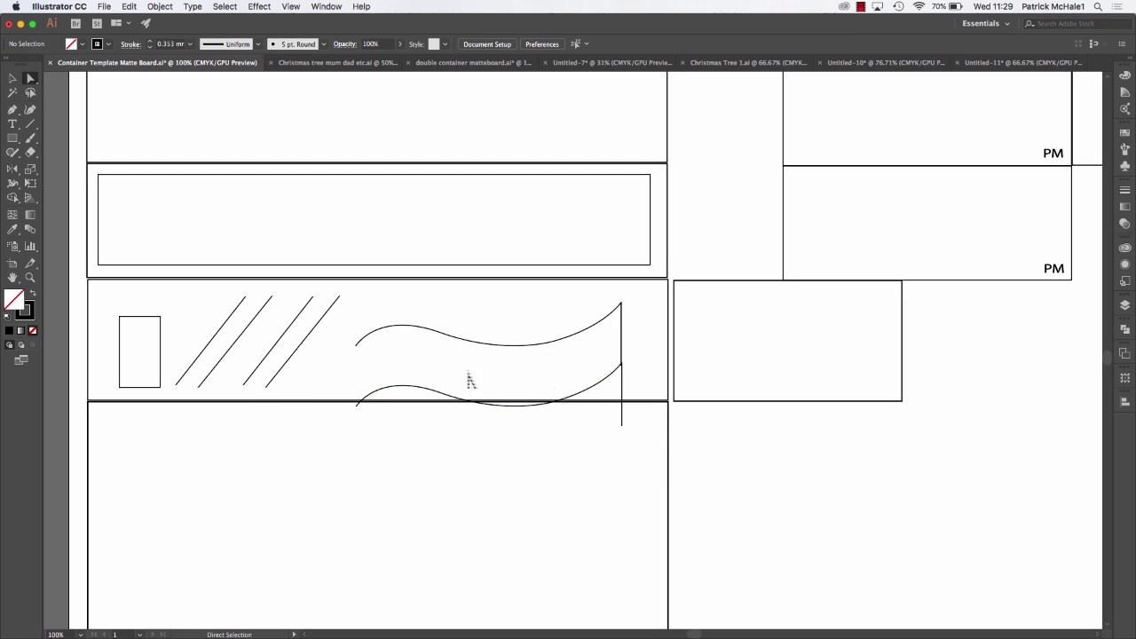
click(623, 389)
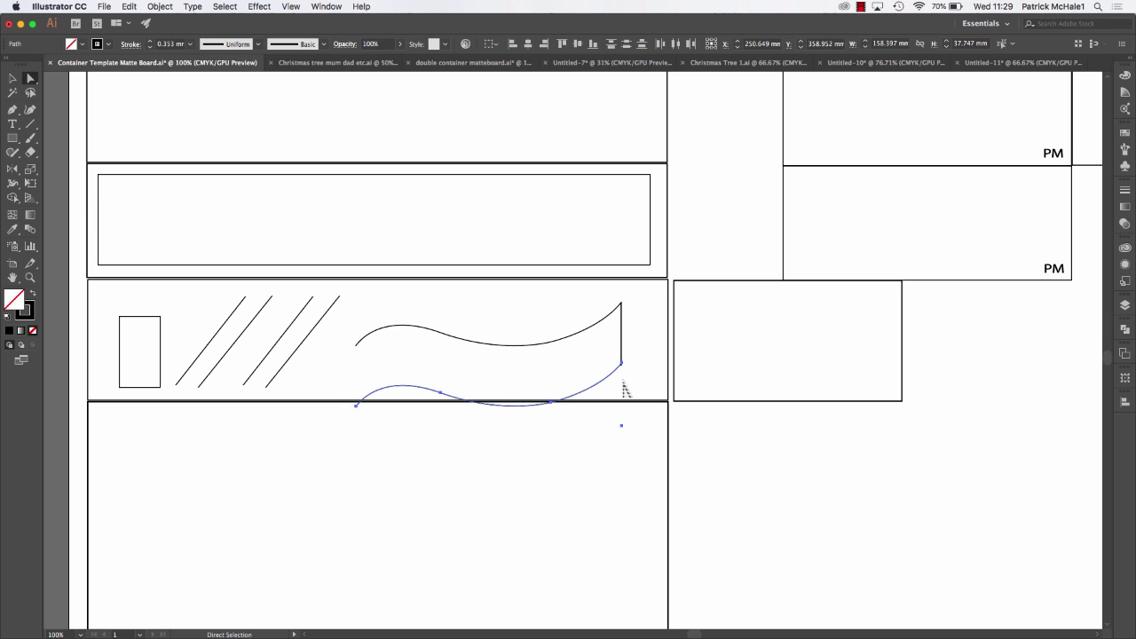
click(619, 522)
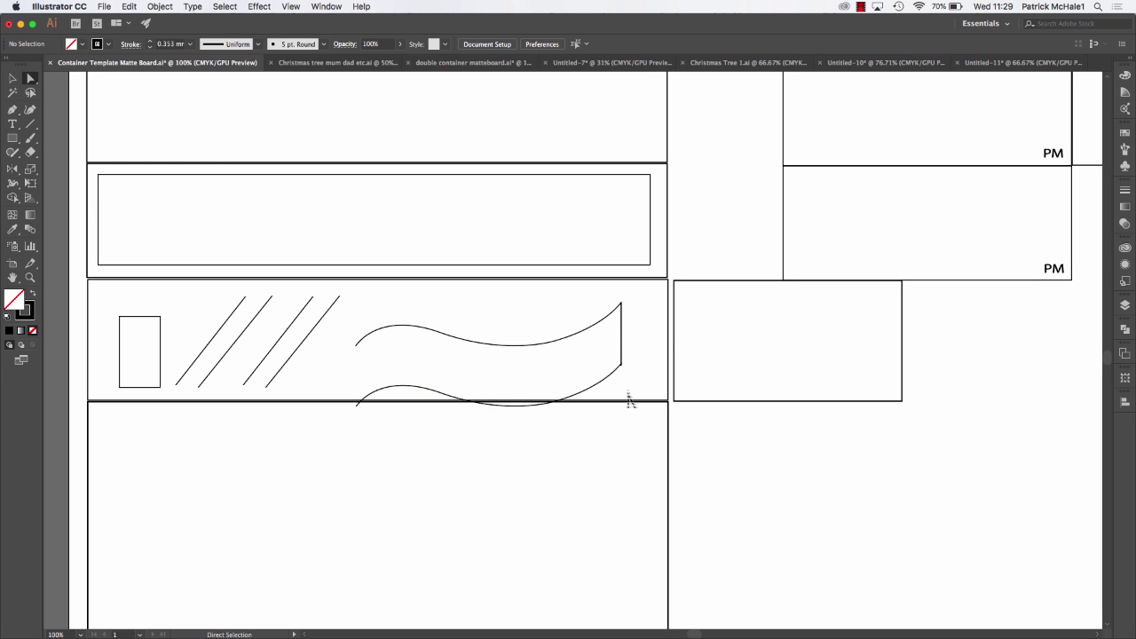
- Select both wavy paths and nudge them up about 11 mm together so they fit inside the fifth long panel
key(v)
drag(626, 389, 410, 313)
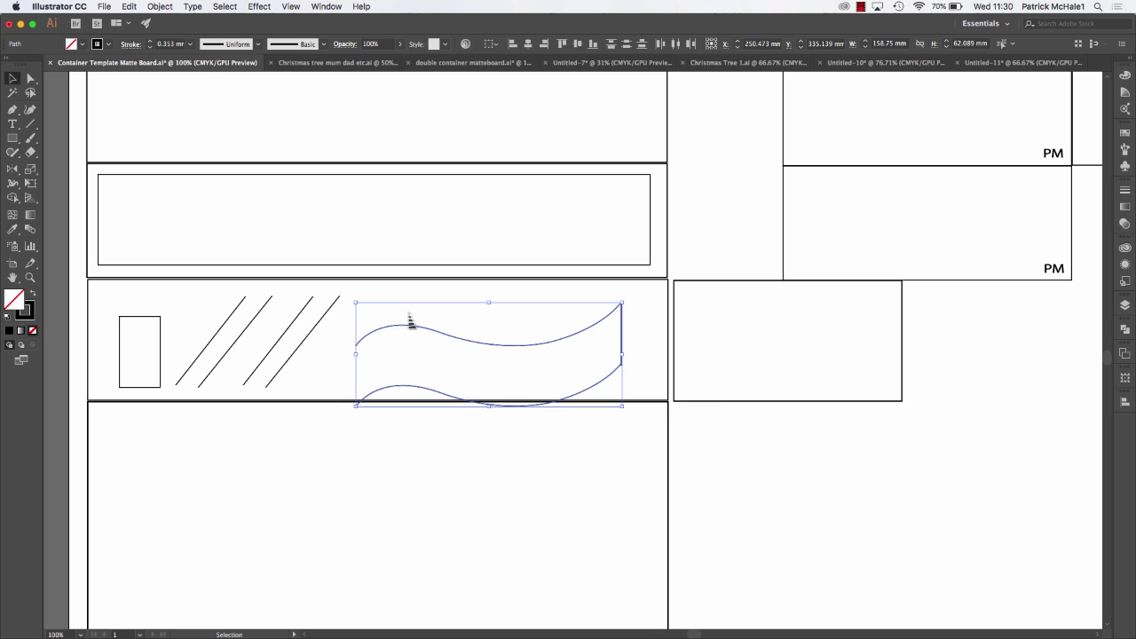
key(Up)
key(Up)
key(Up)
key(Up)
key(Up)
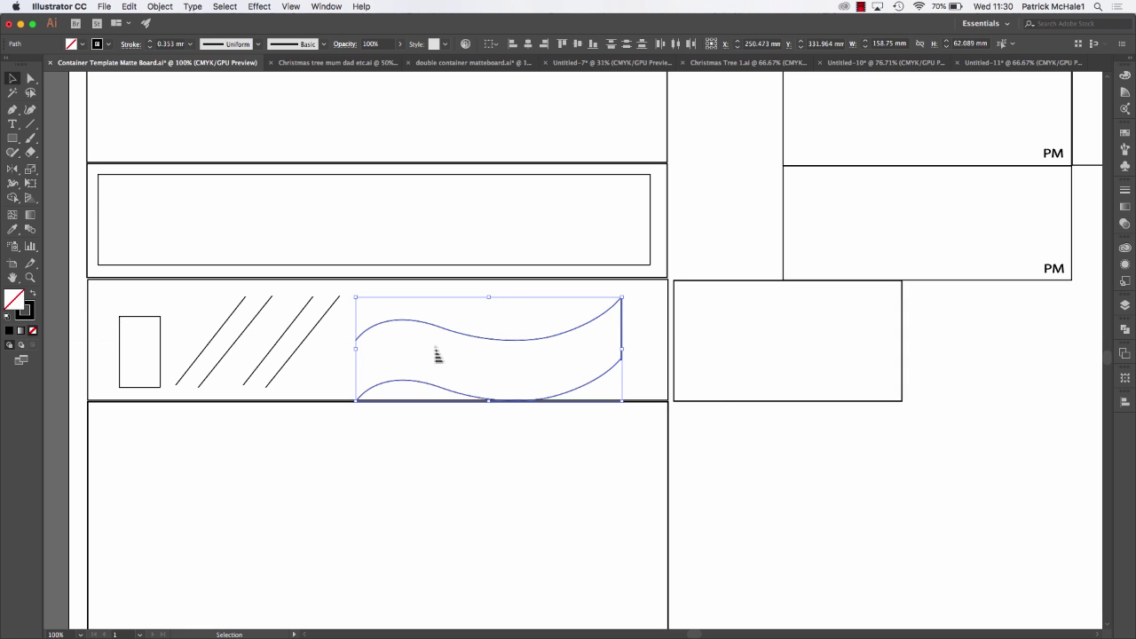
key(Up)
key(Up)
key(Up)
key(Up)
key(Up)
key(Up)
key(Up)
key(Up)
key(Up)
key(Up)
key(Up)
key(Up)
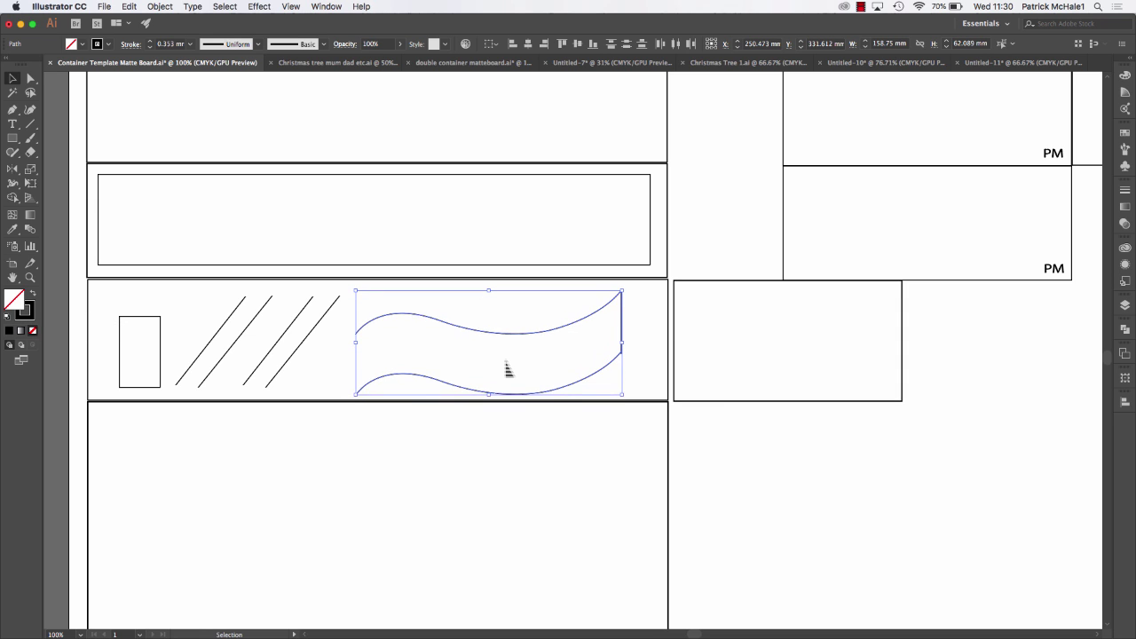
key(Up)
key(Up)
key(Up)
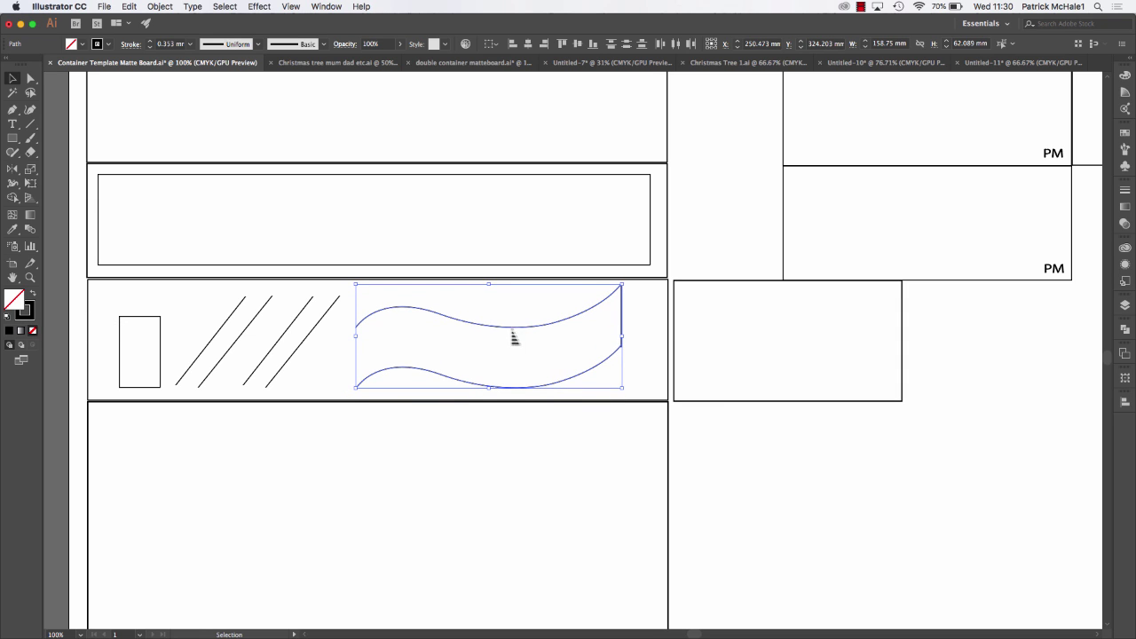